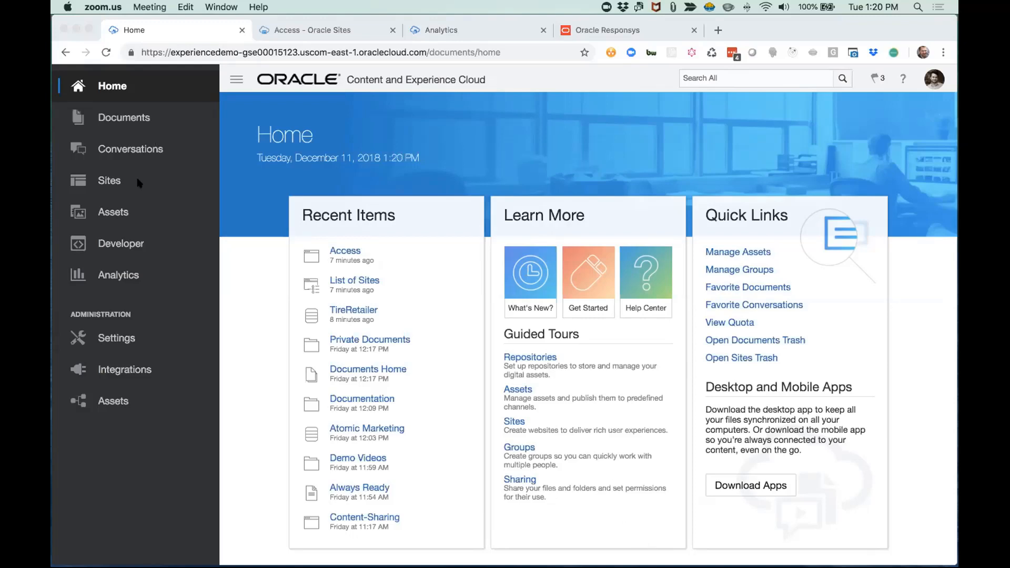
# Open the Assets library and browse the images and content items in the TireRetailer repository.
pyautogui.click(143, 210)
pyautogui.click(115, 212)
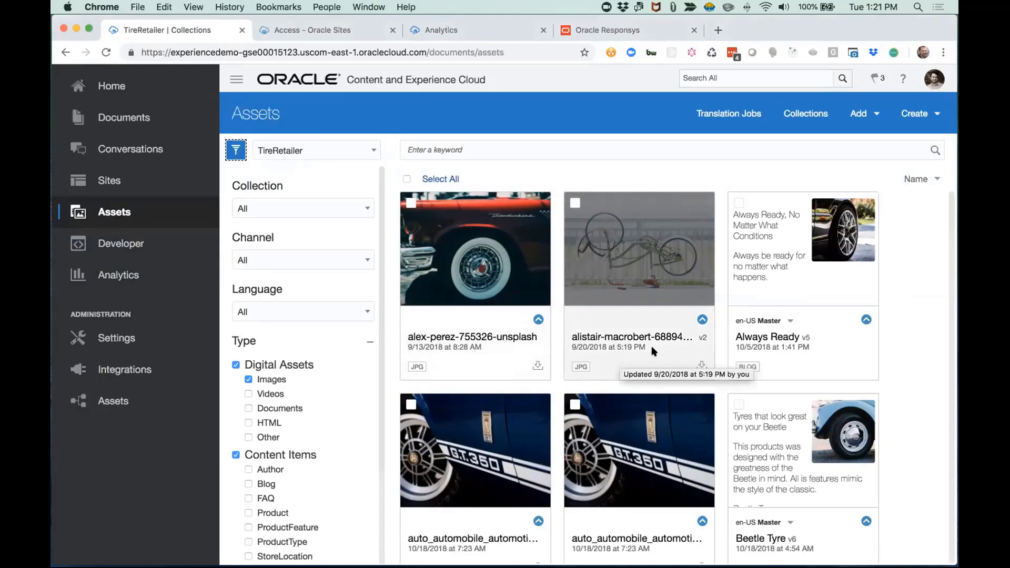
pyautogui.scroll(-1, 477, 312)
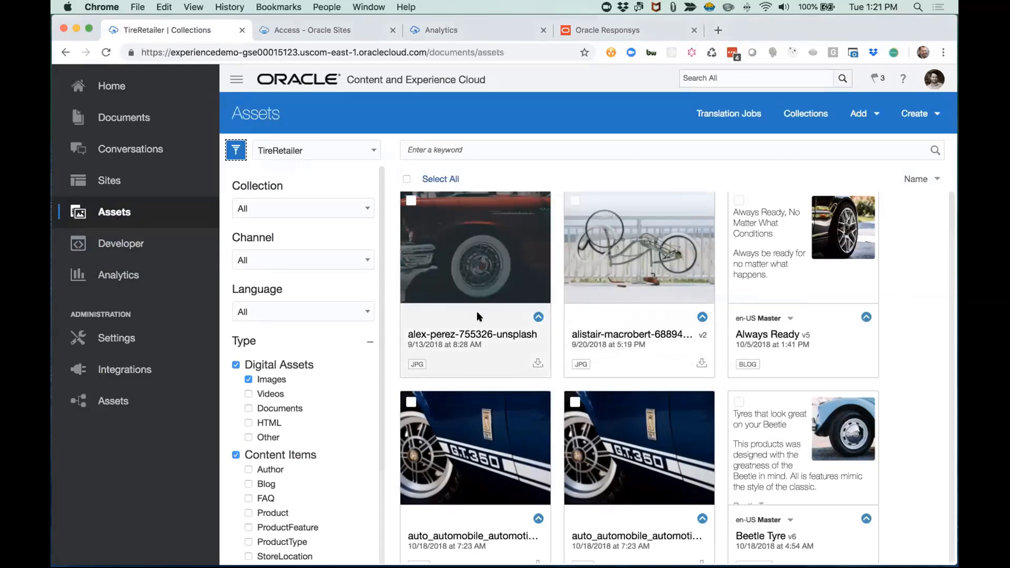
pyautogui.scroll(-1, 476, 312)
pyautogui.scroll(1, 477, 313)
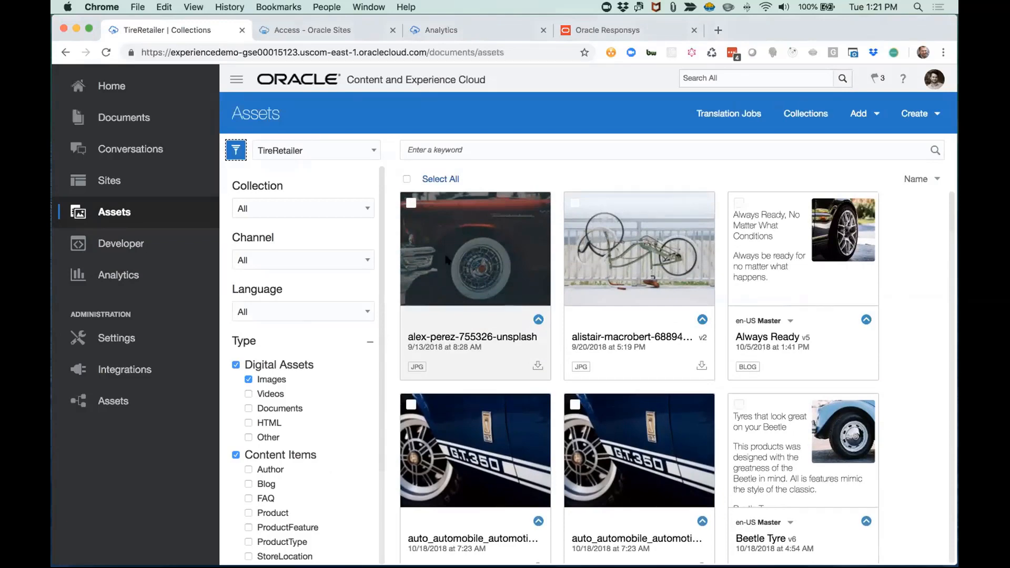
pyautogui.scroll(-6, 478, 323)
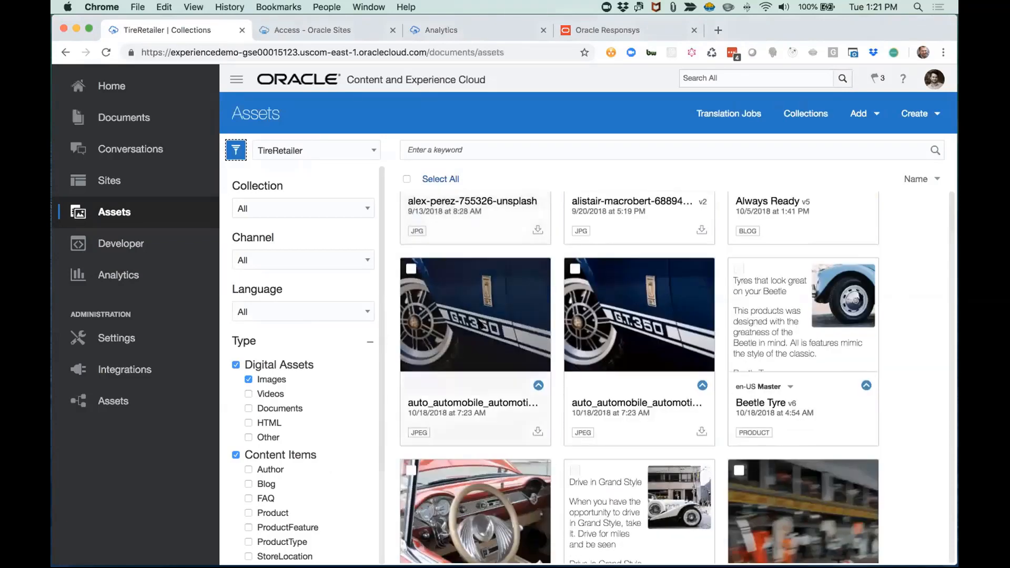
pyautogui.scroll(2, 478, 328)
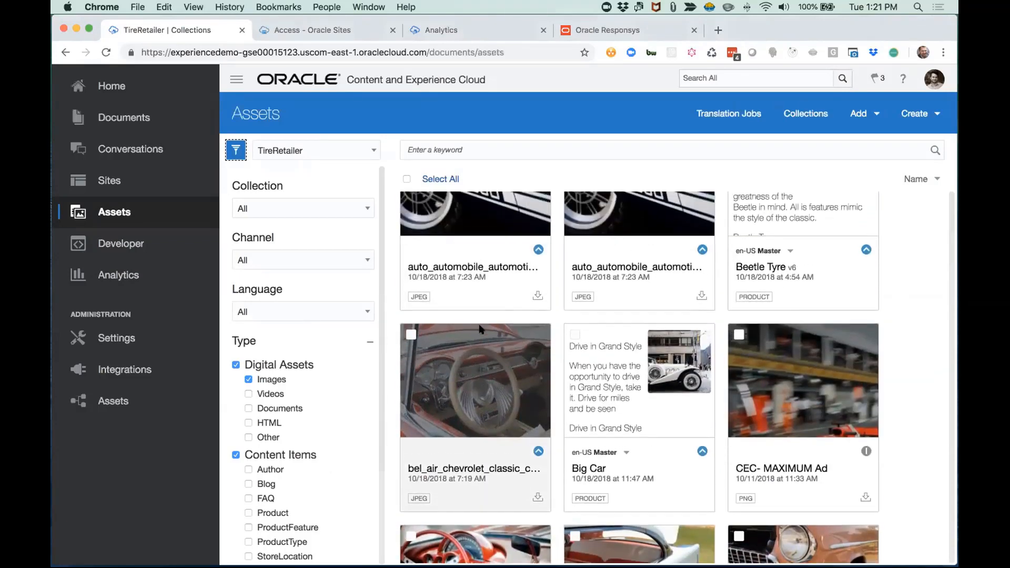
pyautogui.scroll(1, 481, 330)
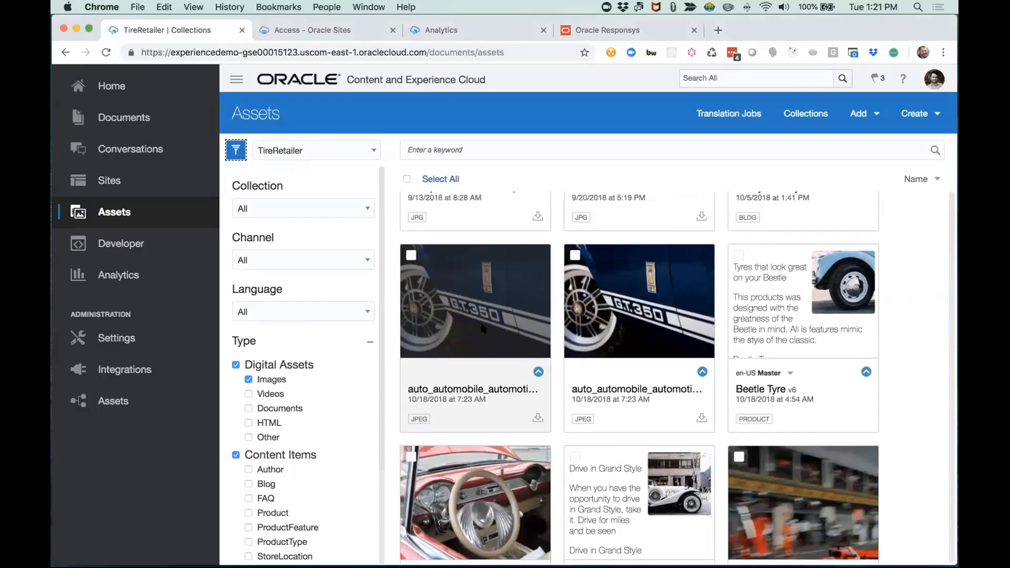
pyautogui.scroll(3, 481, 329)
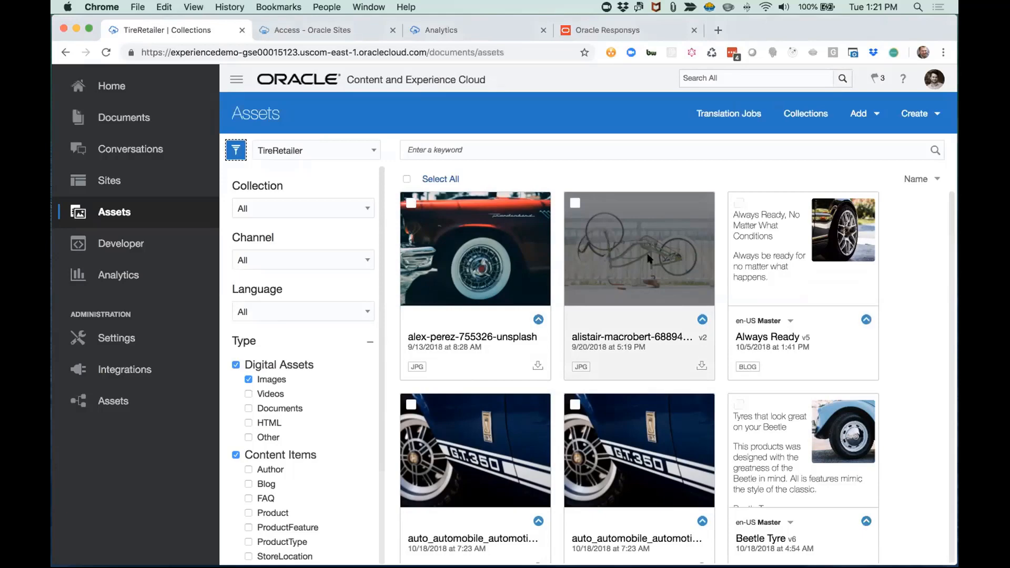
# Open the Always Ready blog item for editing and review its title, body and remaining data fields.
pyautogui.click(738, 203)
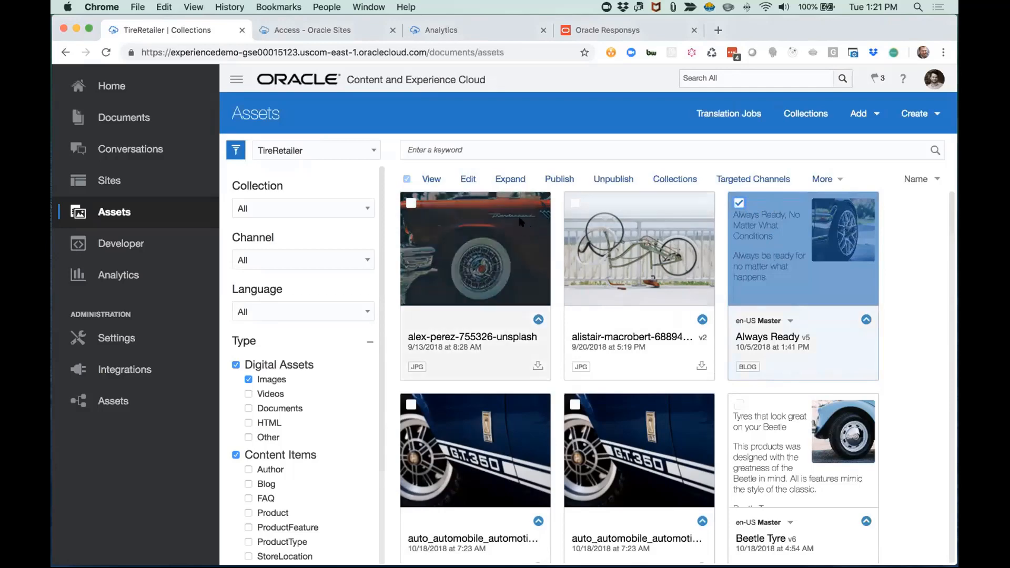
pyautogui.click(471, 179)
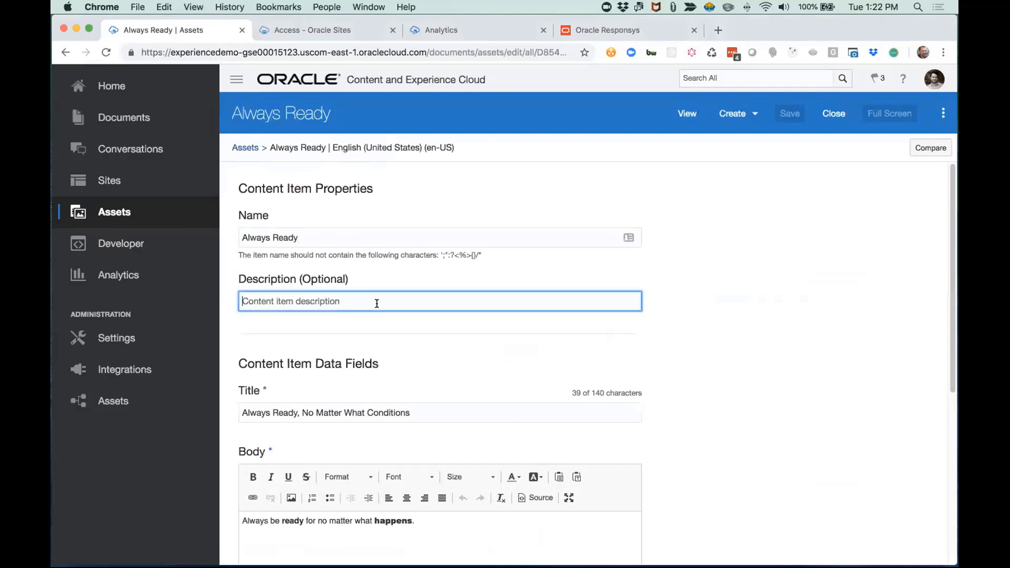
pyautogui.scroll(-5, 375, 302)
pyautogui.click(416, 223)
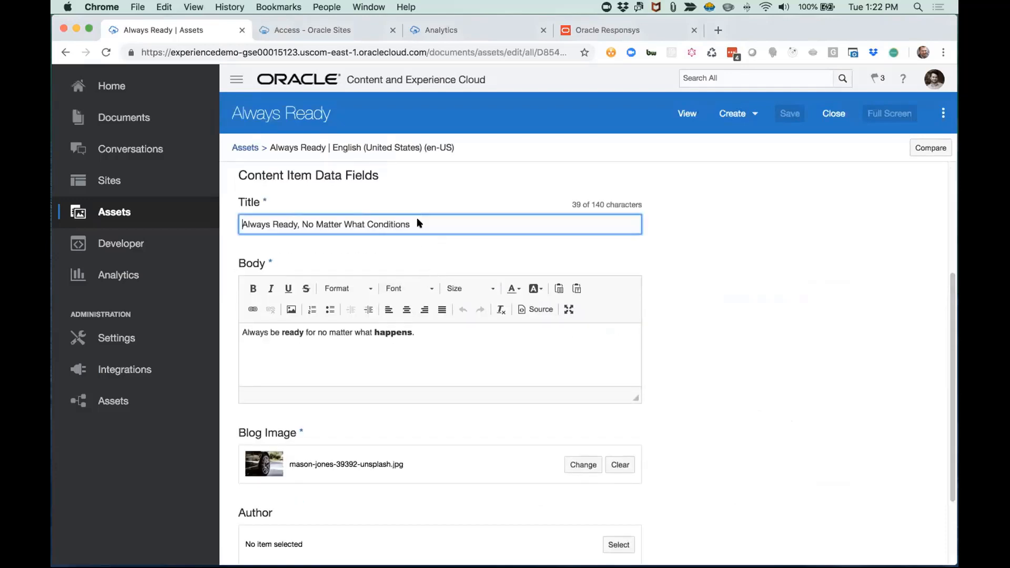
pyautogui.click(439, 338)
pyautogui.scroll(-4, 442, 338)
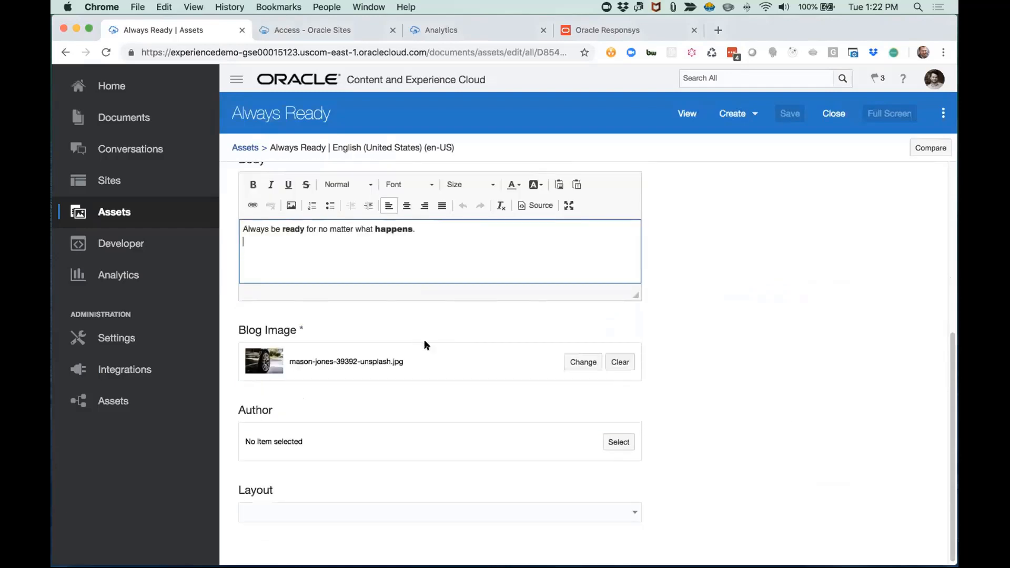
# Browse replacement images for the Blog Image field across all collections and close the media picker without choosing one.
pyautogui.click(585, 362)
pyautogui.click(261, 191)
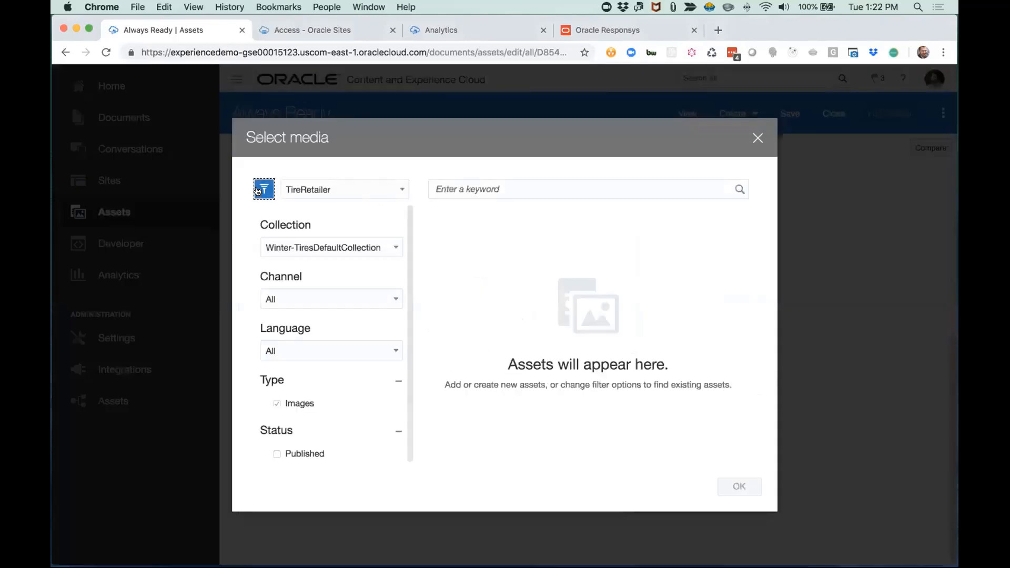
pyautogui.click(295, 250)
pyautogui.scroll(2, 310, 286)
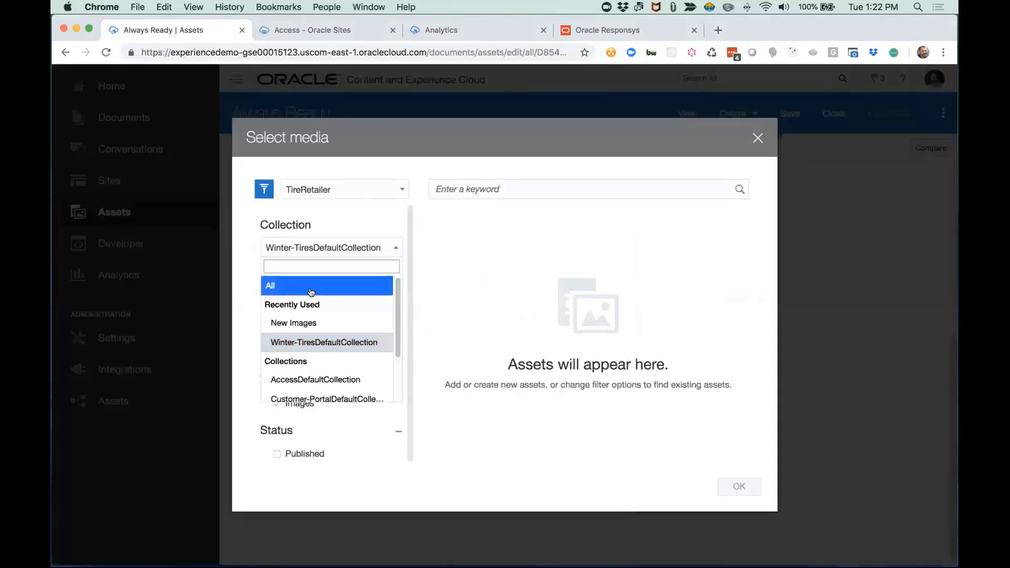
pyautogui.click(310, 287)
pyautogui.scroll(-10, 648, 354)
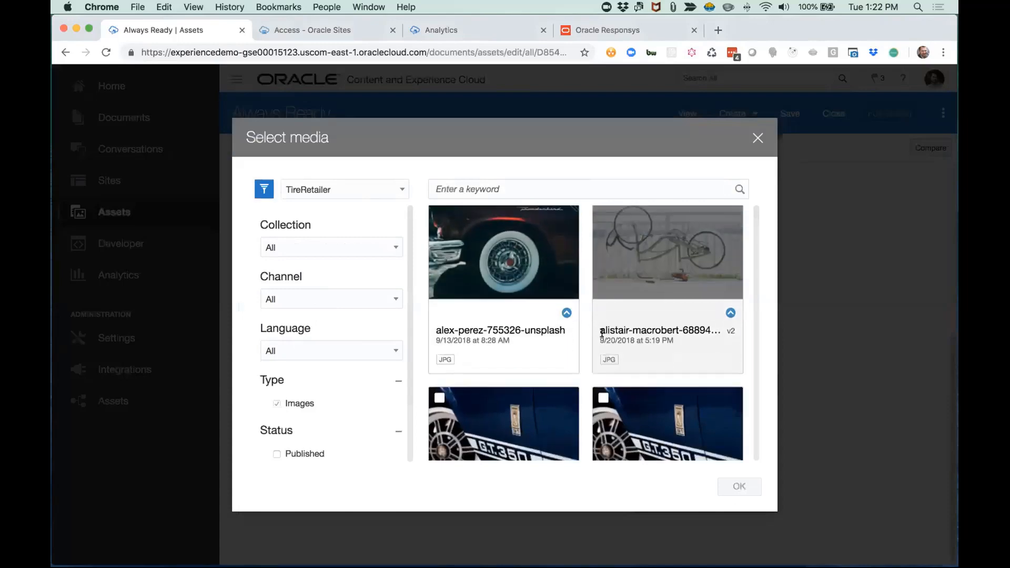
pyautogui.scroll(-15, 604, 339)
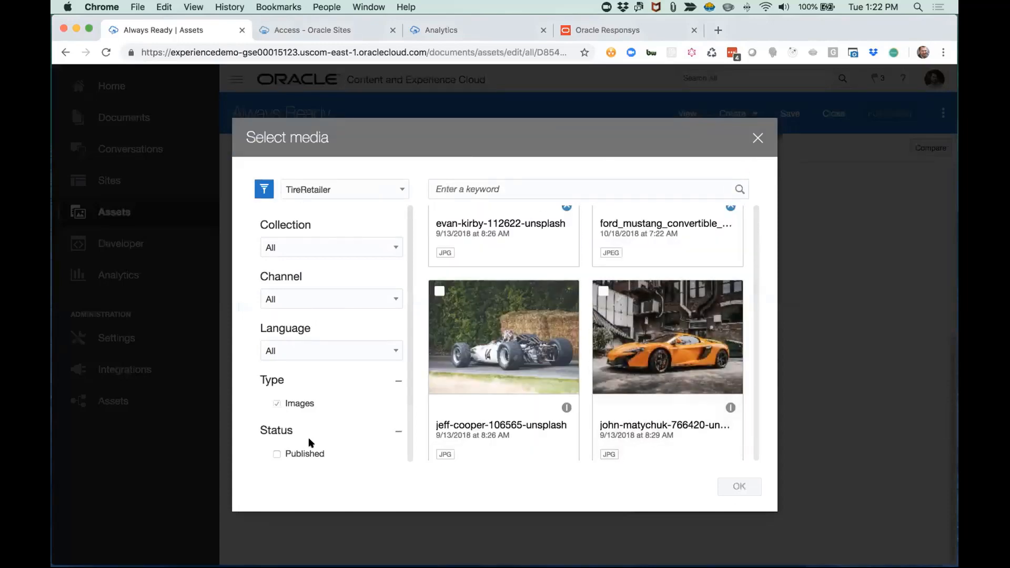
pyautogui.scroll(-1, 579, 253)
pyautogui.click(757, 137)
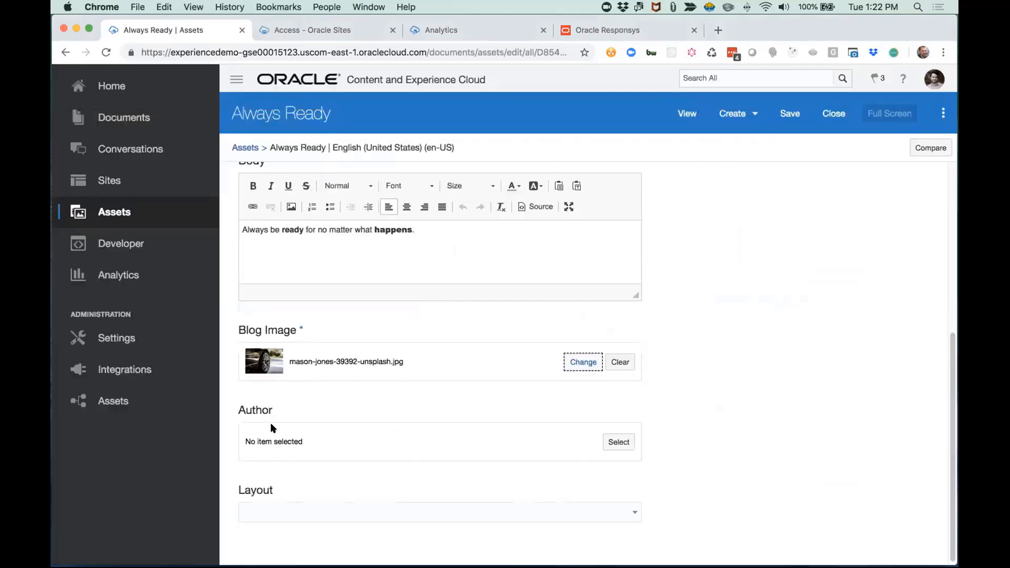
# Look for Author content items across all collections and close the picker without selecting any.
pyautogui.click(620, 442)
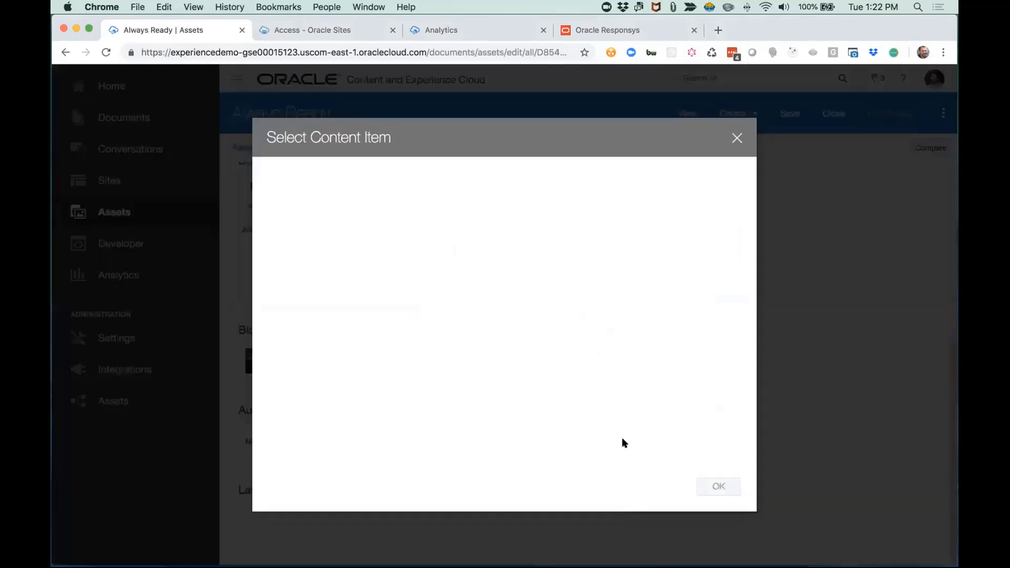
pyautogui.click(283, 192)
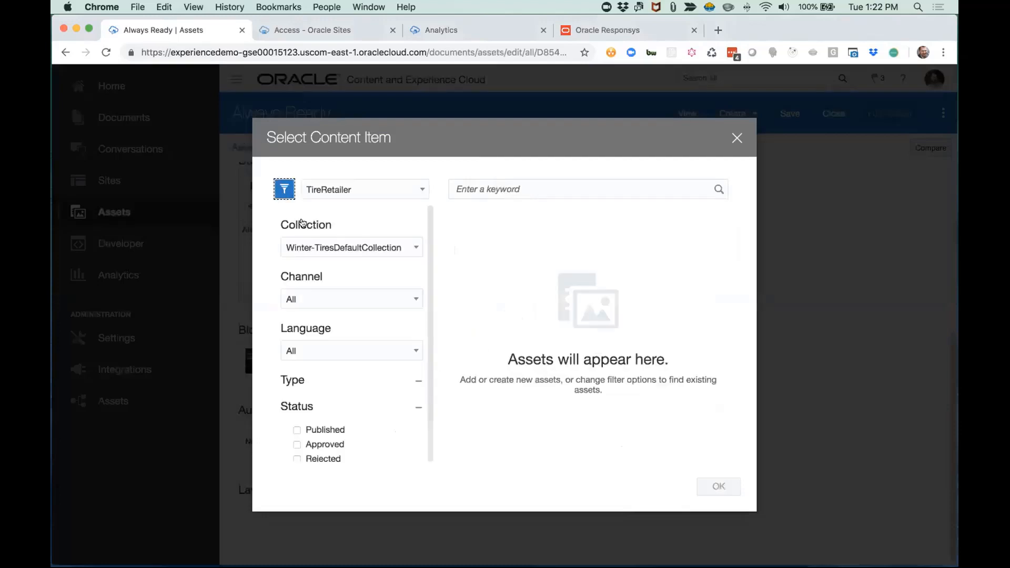
pyautogui.click(324, 248)
pyautogui.click(330, 284)
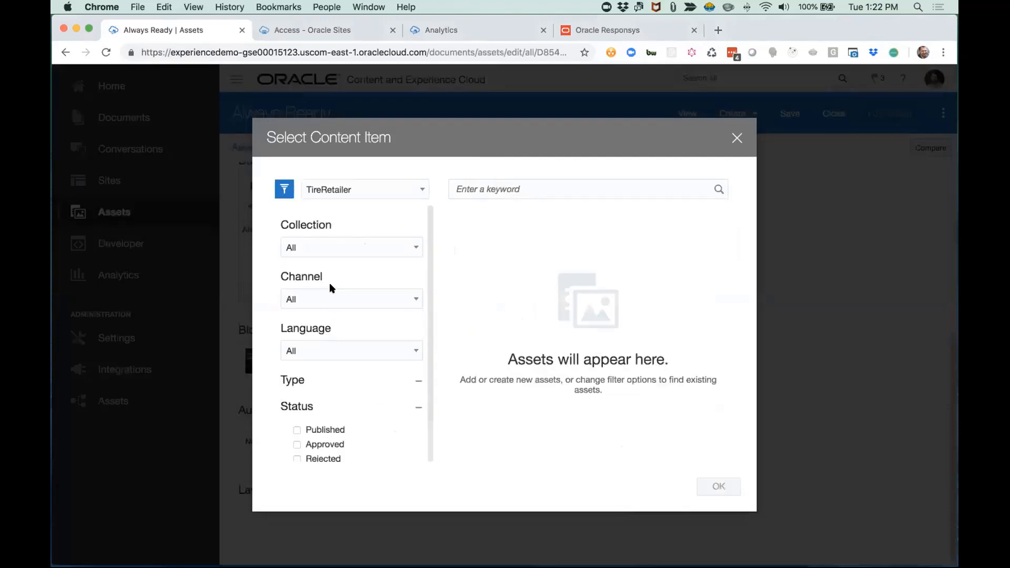
pyautogui.click(736, 139)
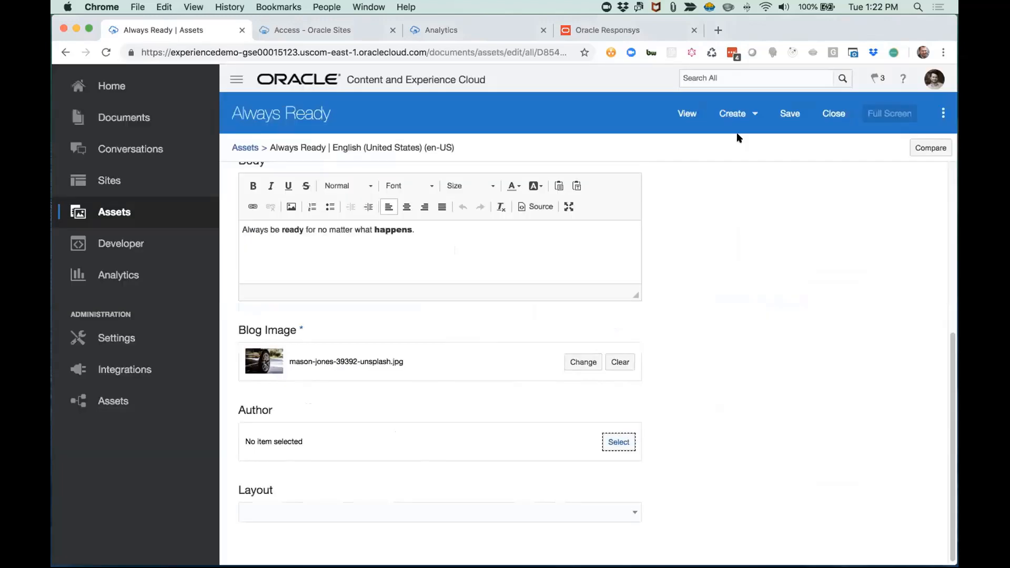
# Check the blog's Layout options without choosing one, and return to the asset library, discarding unsaved changes.
pyautogui.click(451, 508)
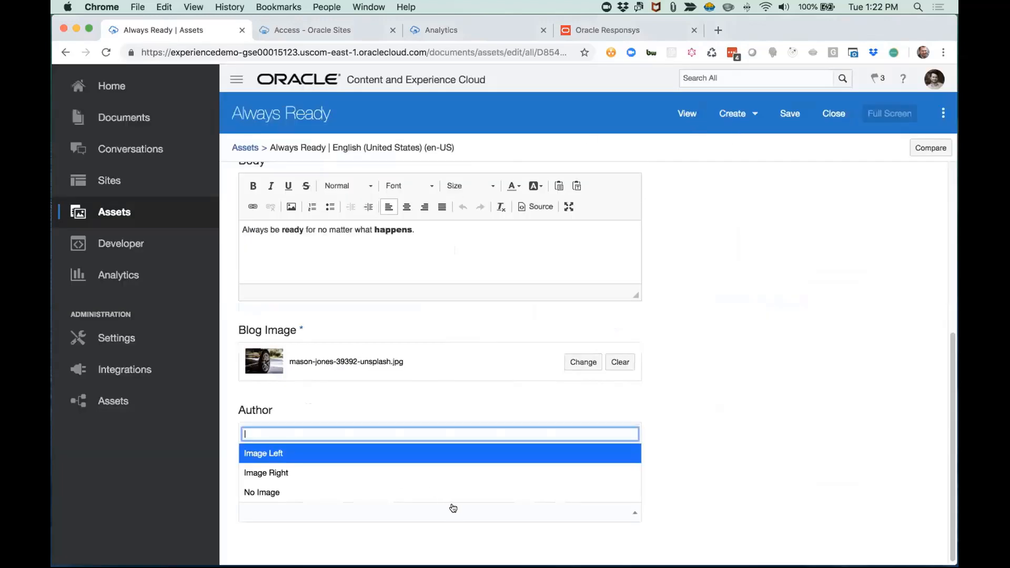
pyautogui.click(697, 463)
pyautogui.scroll(6, 728, 445)
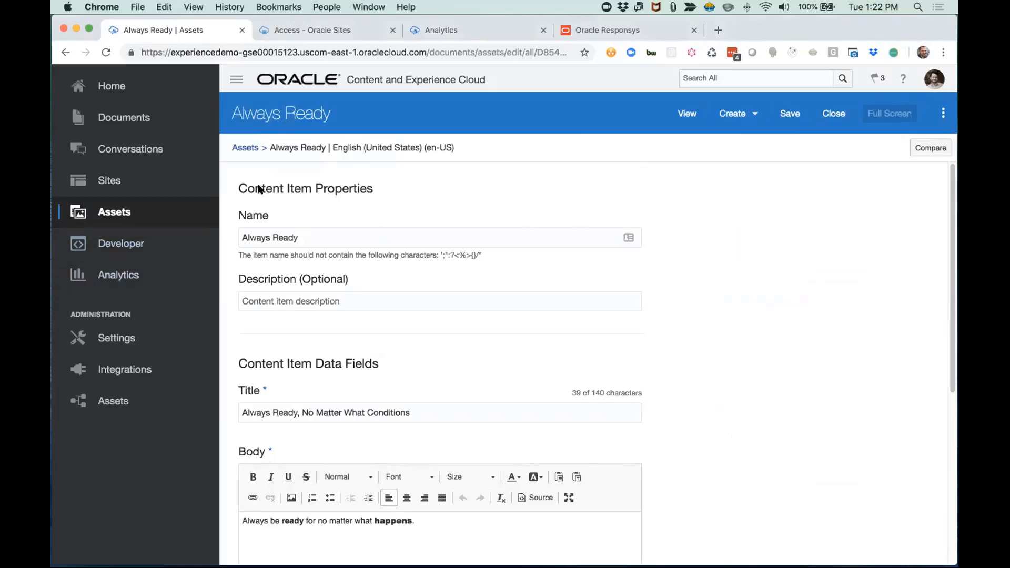
pyautogui.click(256, 149)
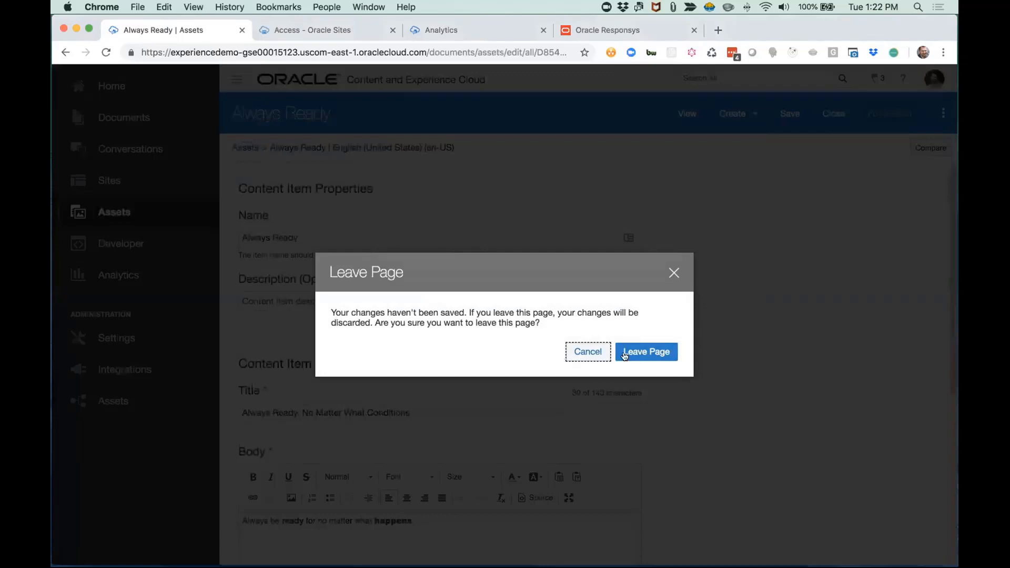
pyautogui.click(627, 351)
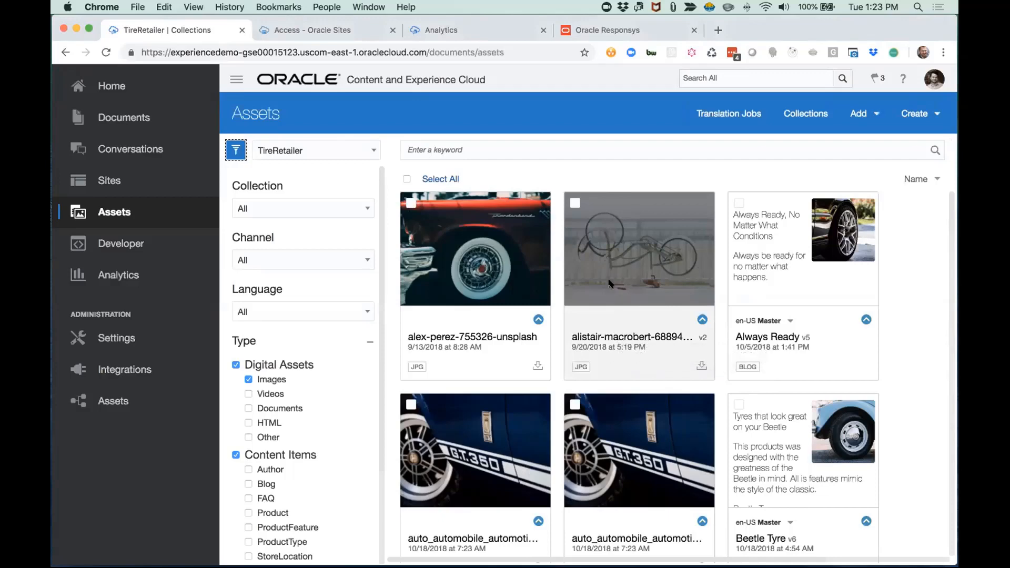
# Select the Always Ready blog and the Beetle Tyre product, and clear the Always Ready selection.
pyautogui.click(738, 203)
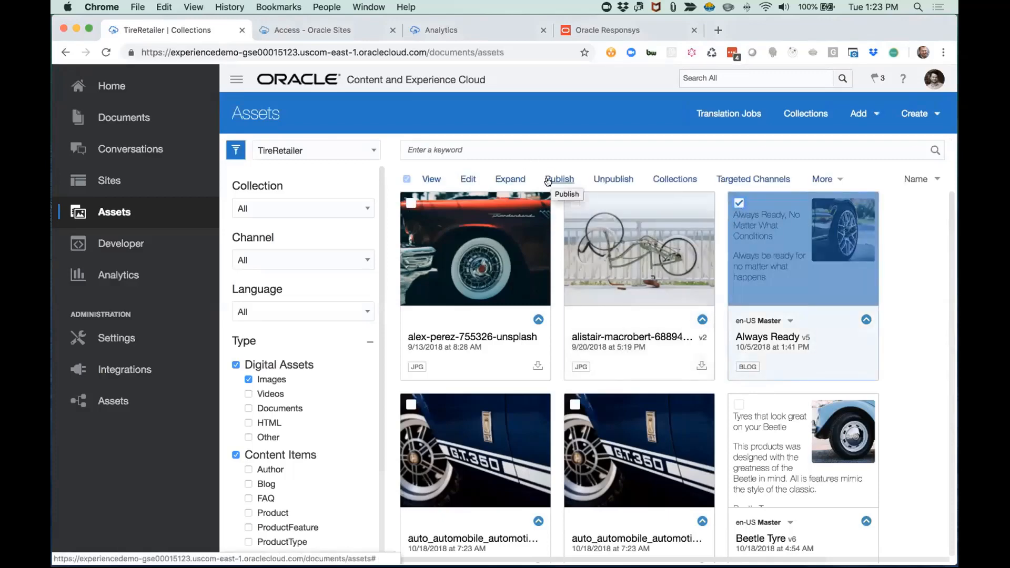
pyautogui.scroll(-3, 337, 299)
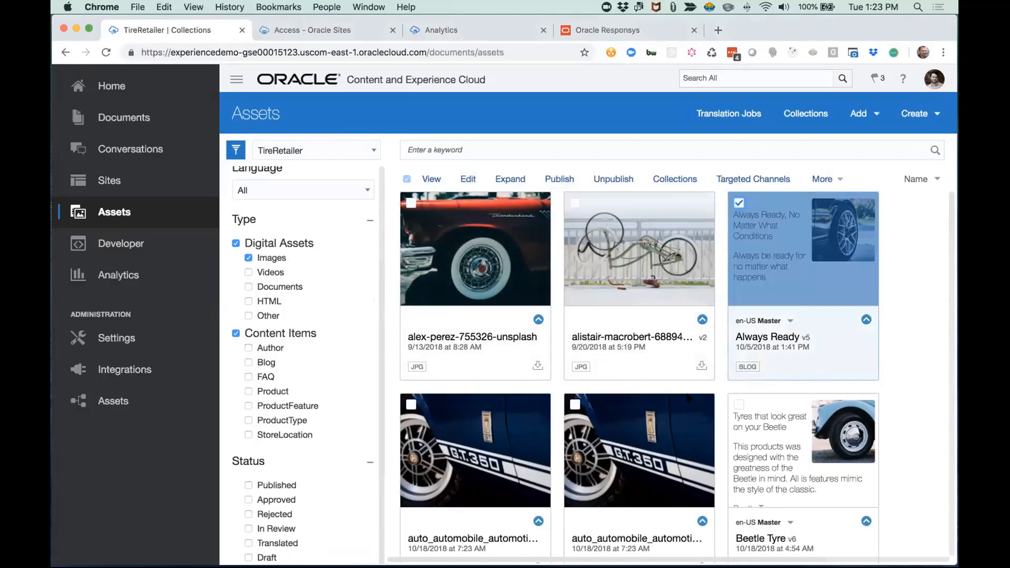
pyautogui.click(739, 403)
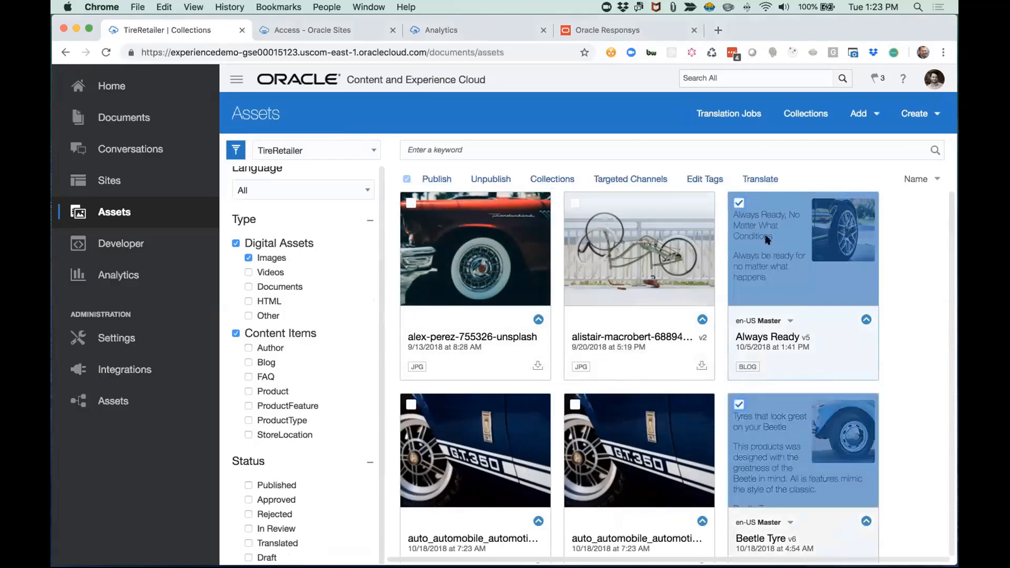
pyautogui.click(739, 203)
# Preview the German (de) version of the Always Ready blog and switch back to the en-US Master.
pyautogui.click(785, 320)
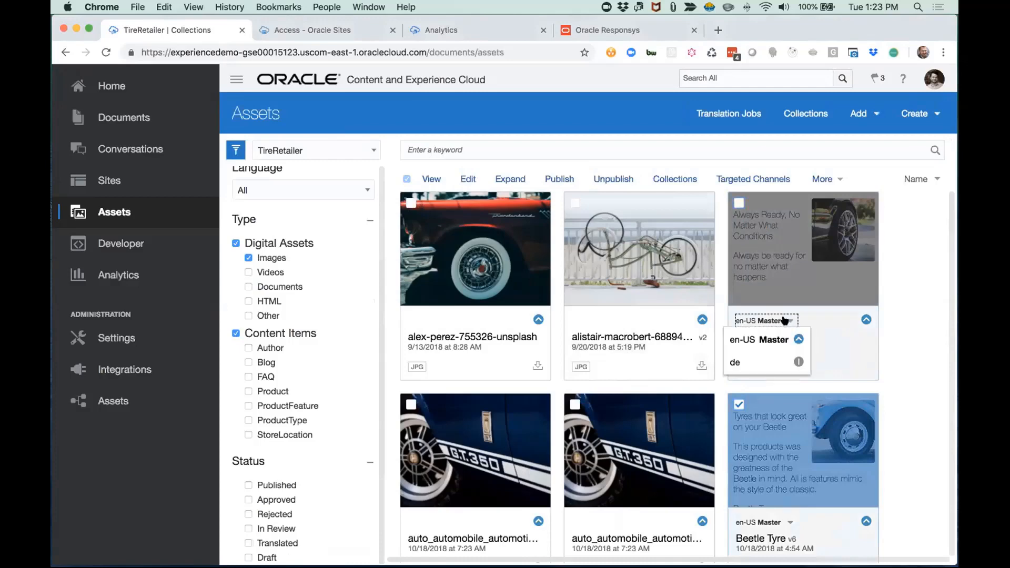
pyautogui.click(780, 292)
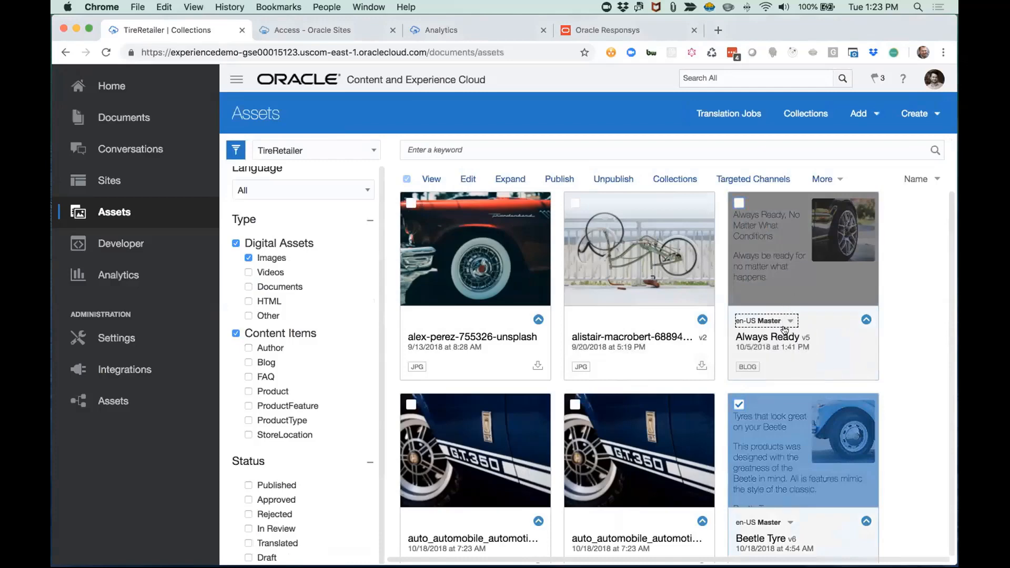
pyautogui.click(789, 321)
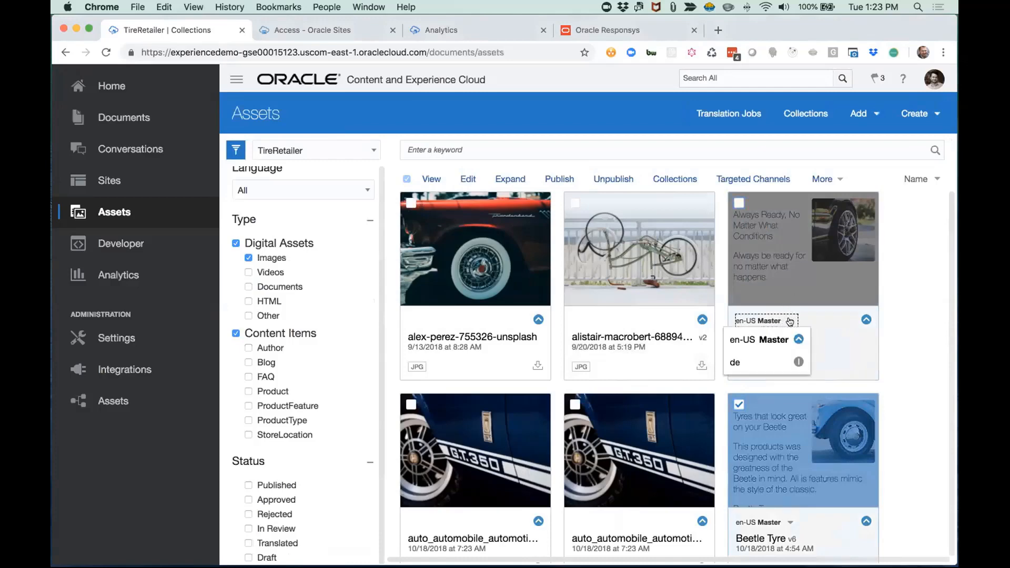
pyautogui.click(749, 362)
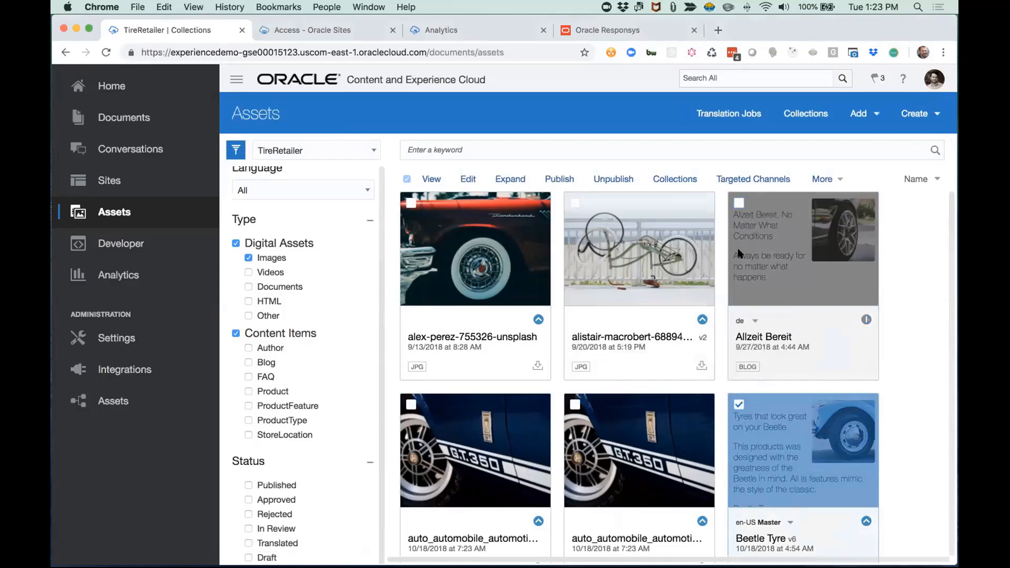
pyautogui.click(749, 322)
pyautogui.click(756, 341)
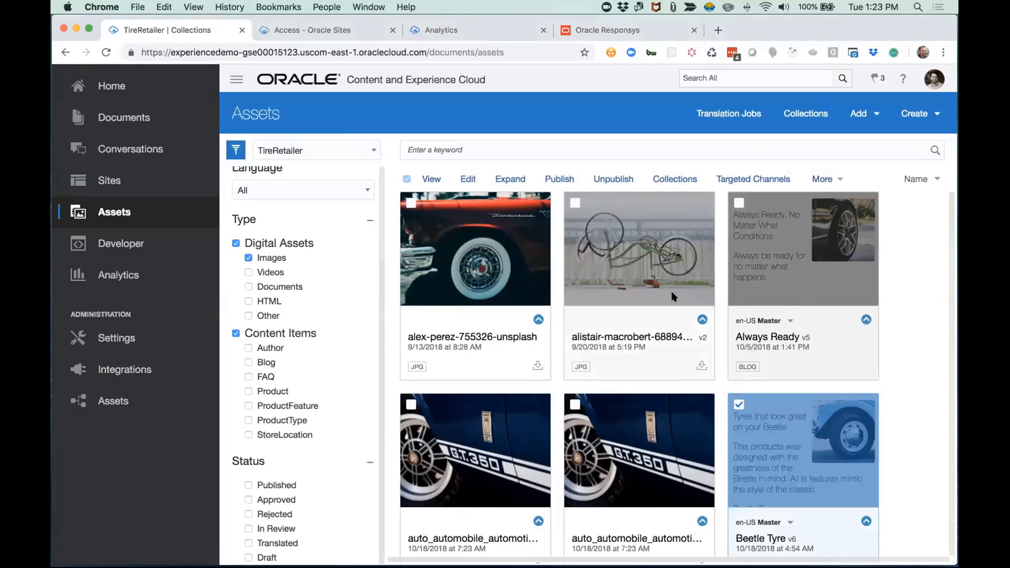
# Check which channels the asset filter offers, keeping the Channel filter at All.
pyautogui.scroll(5, 349, 299)
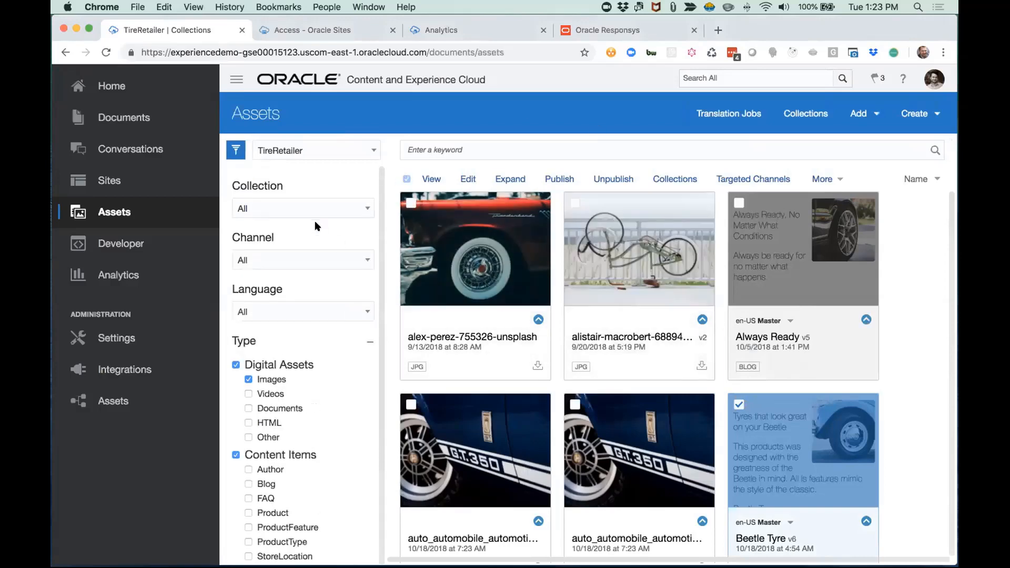
pyautogui.click(344, 261)
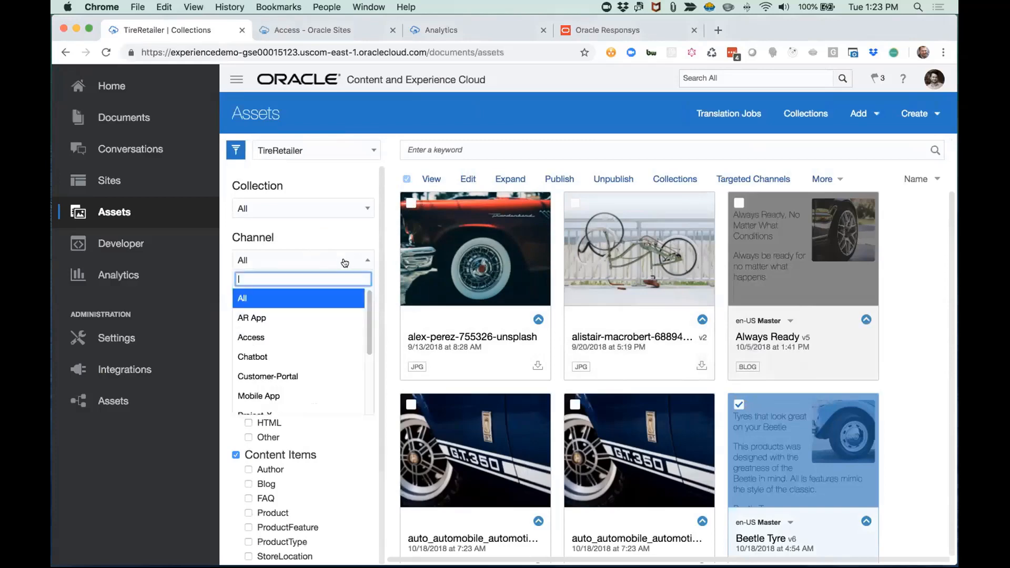
pyautogui.click(324, 225)
pyautogui.scroll(-1, 308, 285)
pyautogui.scroll(1, 308, 284)
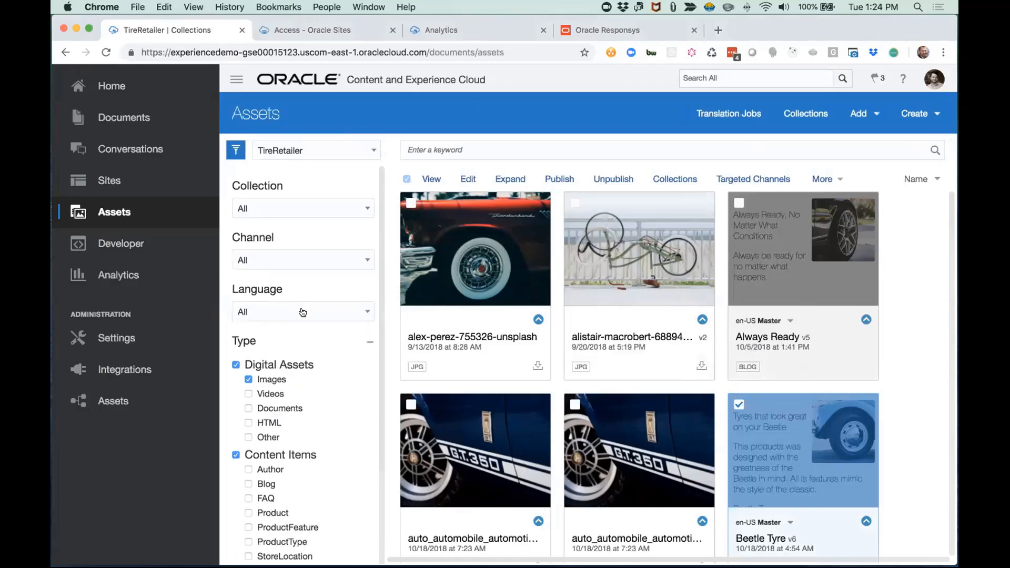
# Check the asset filter's Collection, Type and Status options, keeping the Collection filter at All.
pyautogui.click(337, 209)
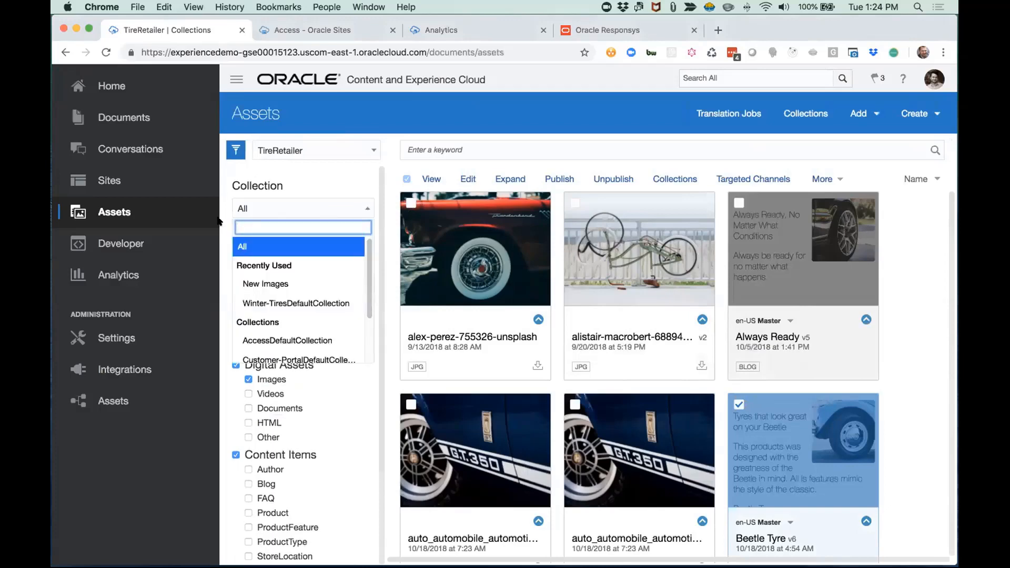
pyautogui.click(304, 190)
pyautogui.scroll(-4, 305, 263)
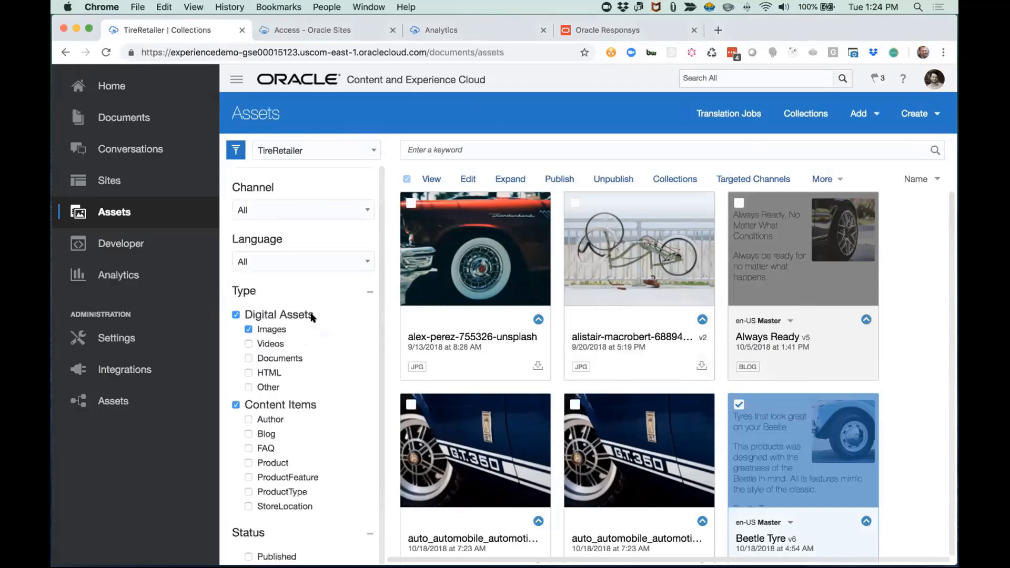
pyautogui.scroll(-1, 300, 331)
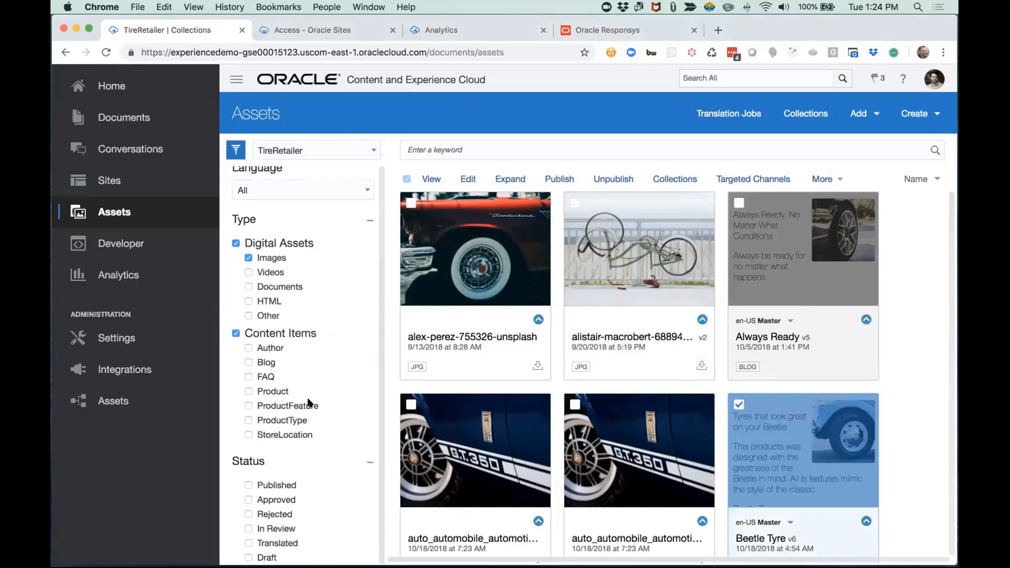
pyautogui.scroll(5, 308, 403)
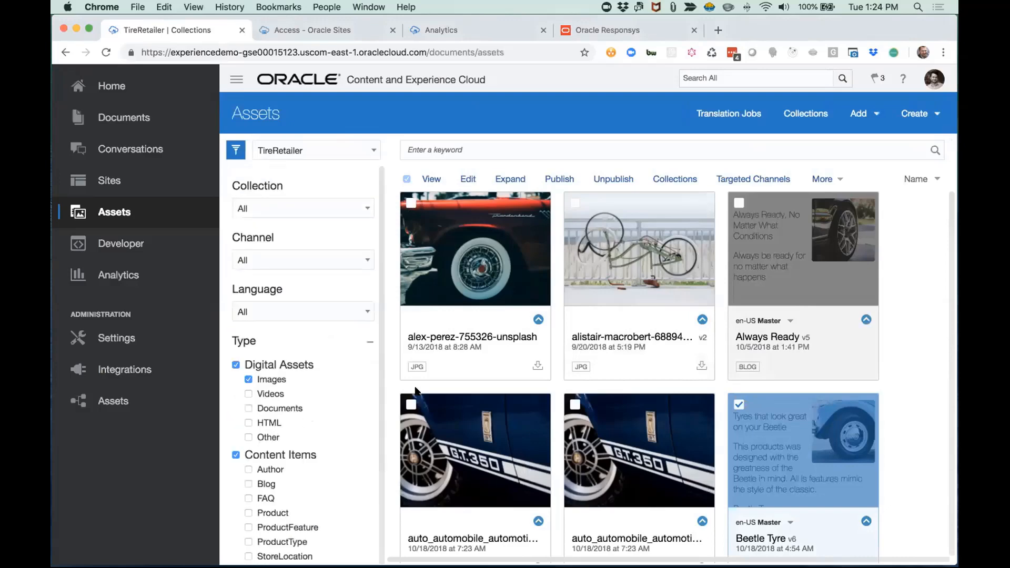
# Check the actions offered for Always Ready and Beetle Tyre together, and leave only the Always Ready blog selected.
pyautogui.click(739, 203)
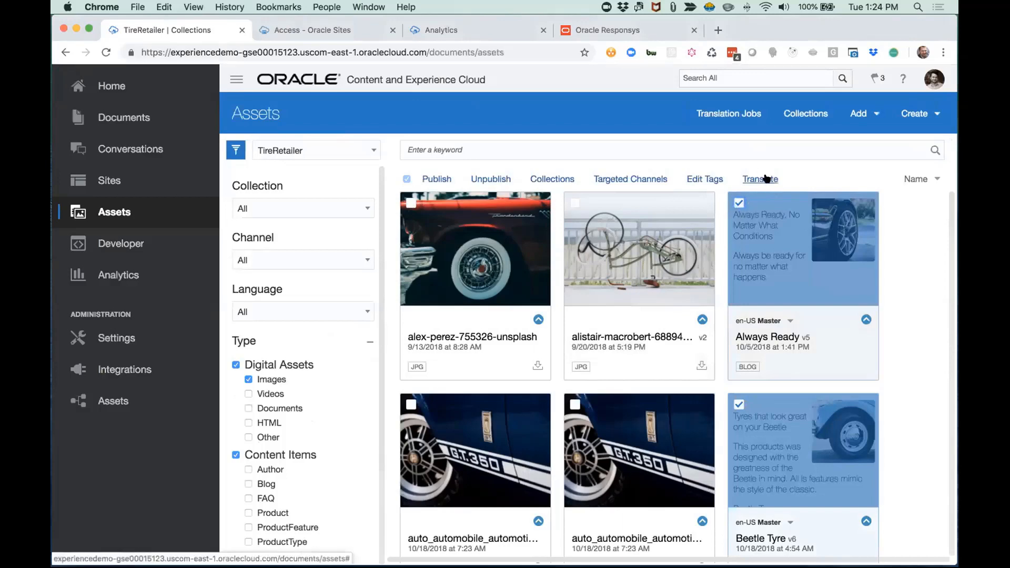
pyautogui.click(738, 208)
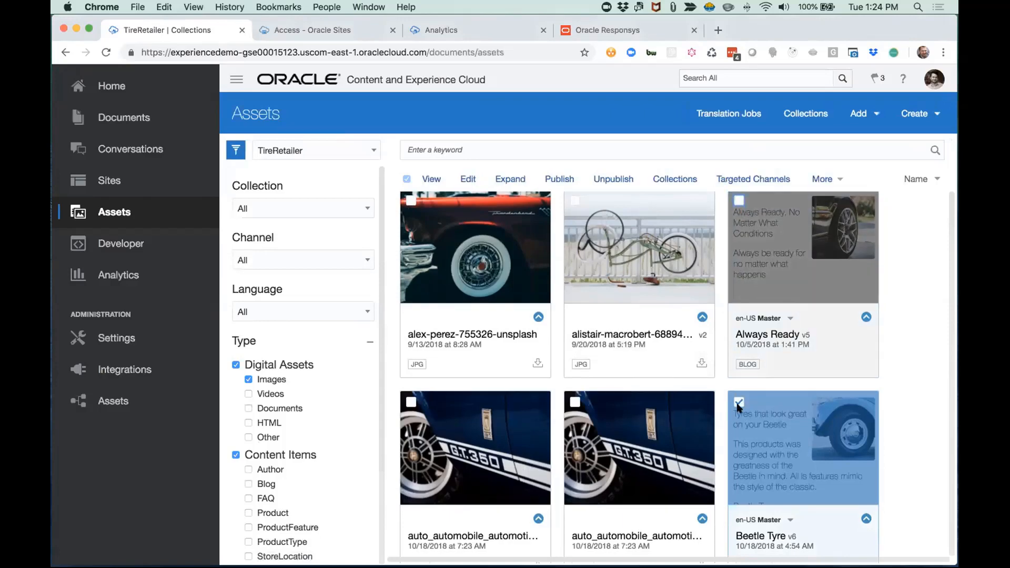
pyautogui.click(739, 401)
pyautogui.click(738, 201)
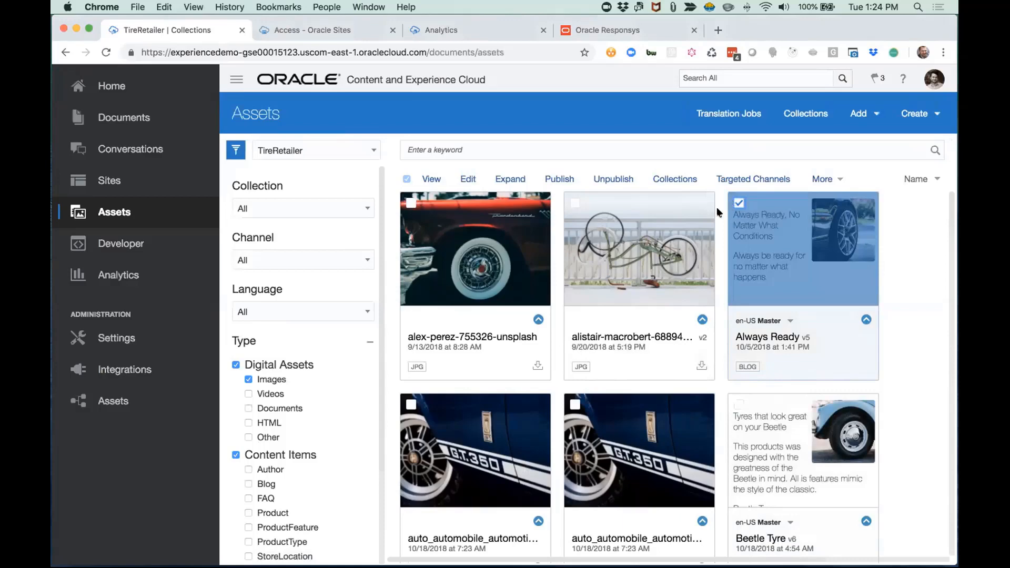
# Examine the targeted channels of the Always Ready blog and the other available channels, and cancel without changing any.
pyautogui.click(750, 179)
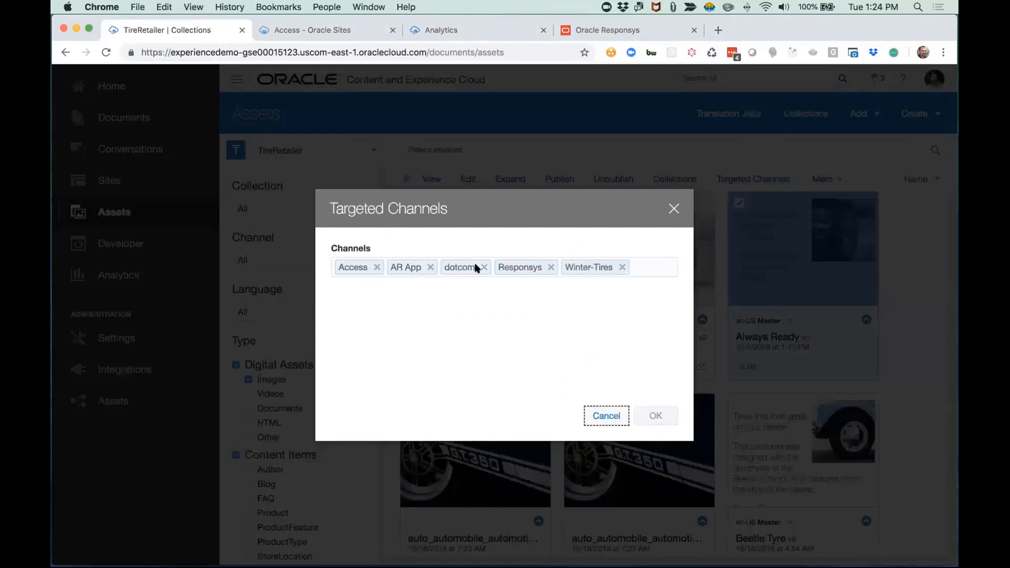
pyautogui.click(641, 264)
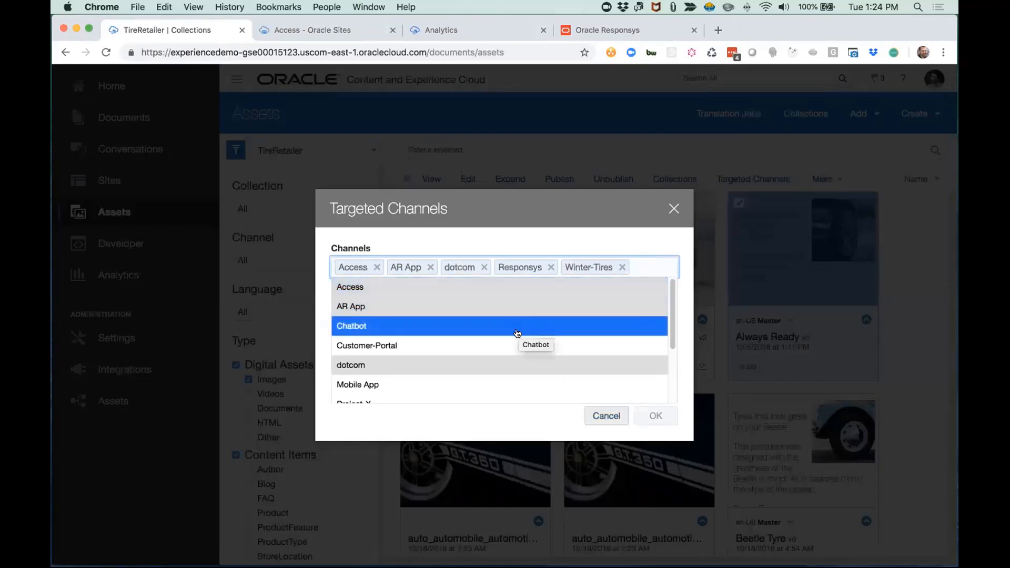
pyautogui.scroll(-2, 419, 354)
pyautogui.scroll(2, 419, 354)
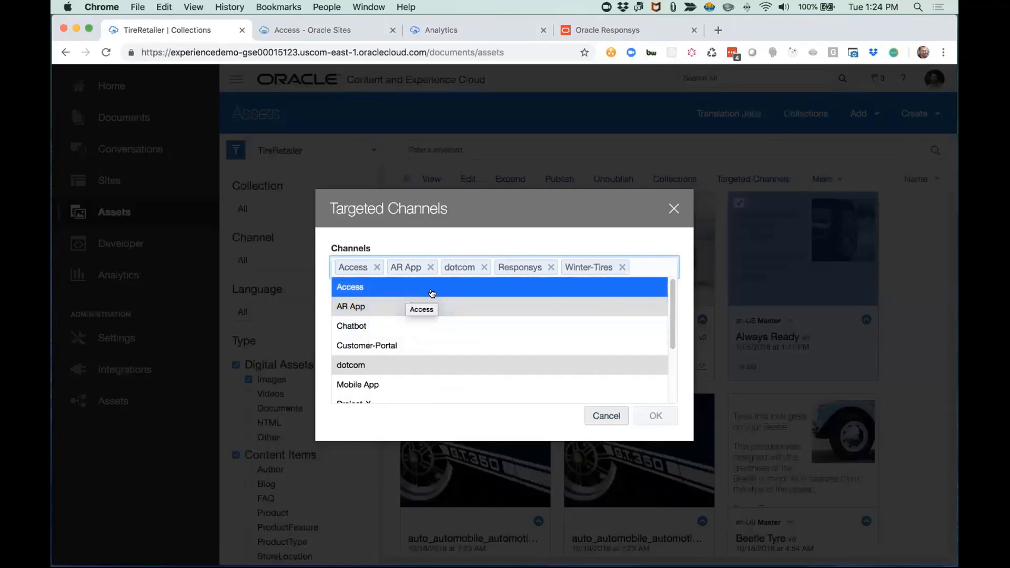
pyautogui.scroll(-1, 423, 297)
pyautogui.scroll(-1, 431, 295)
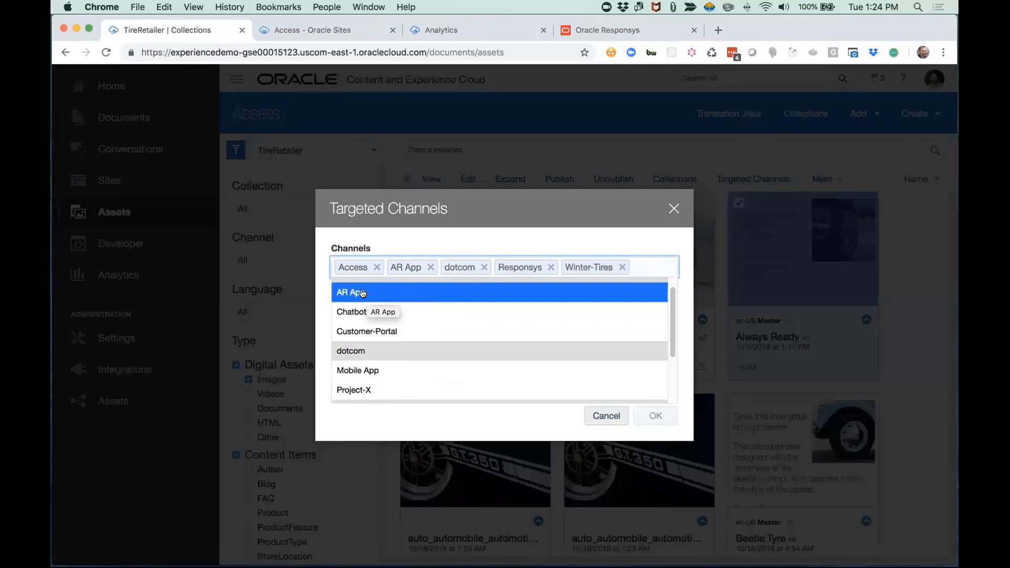
pyautogui.scroll(-4, 386, 297)
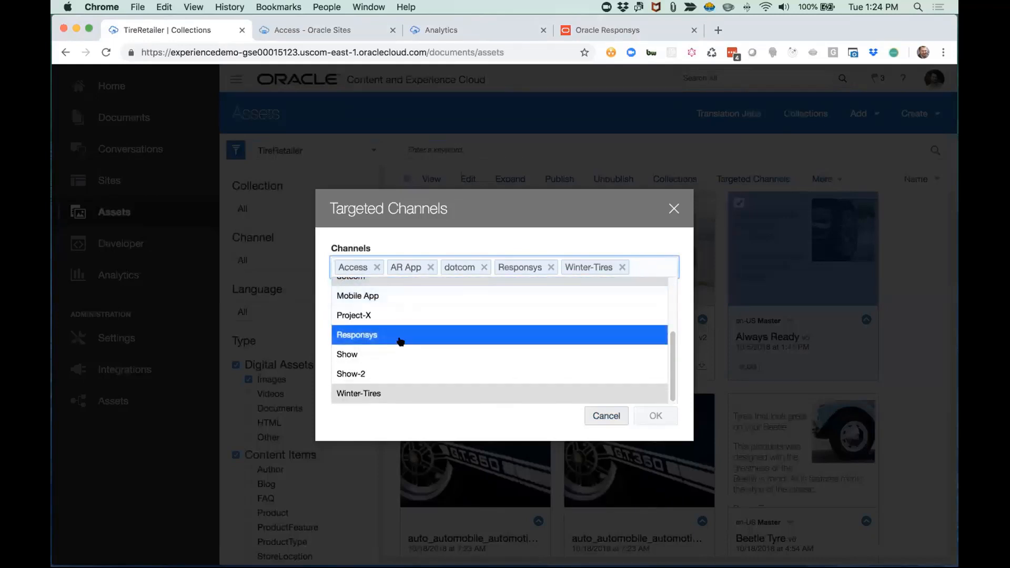
pyautogui.click(605, 416)
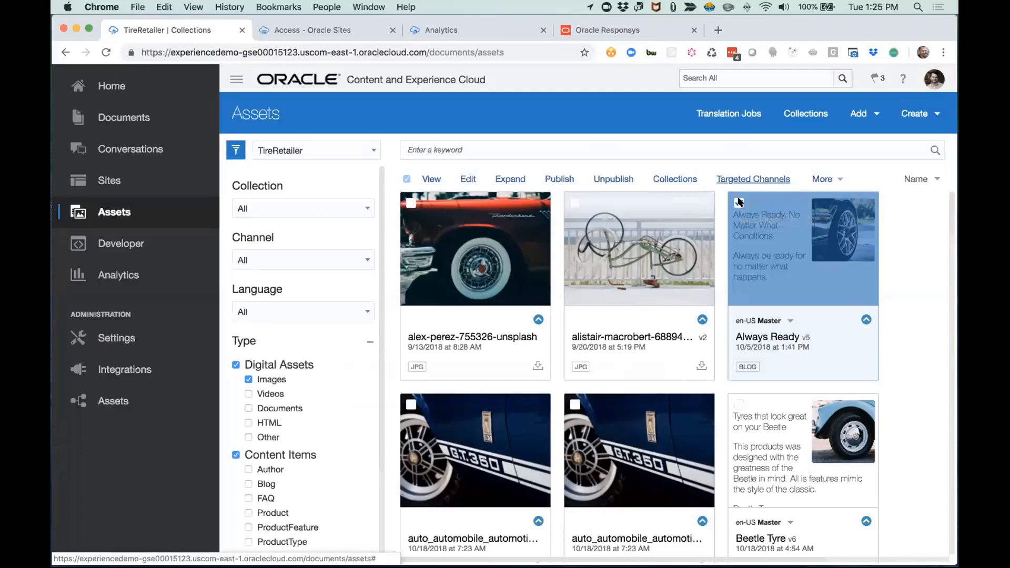
# Clear the Always Ready selection and browse the other assets in the TireRetailer repository.
pyautogui.click(738, 202)
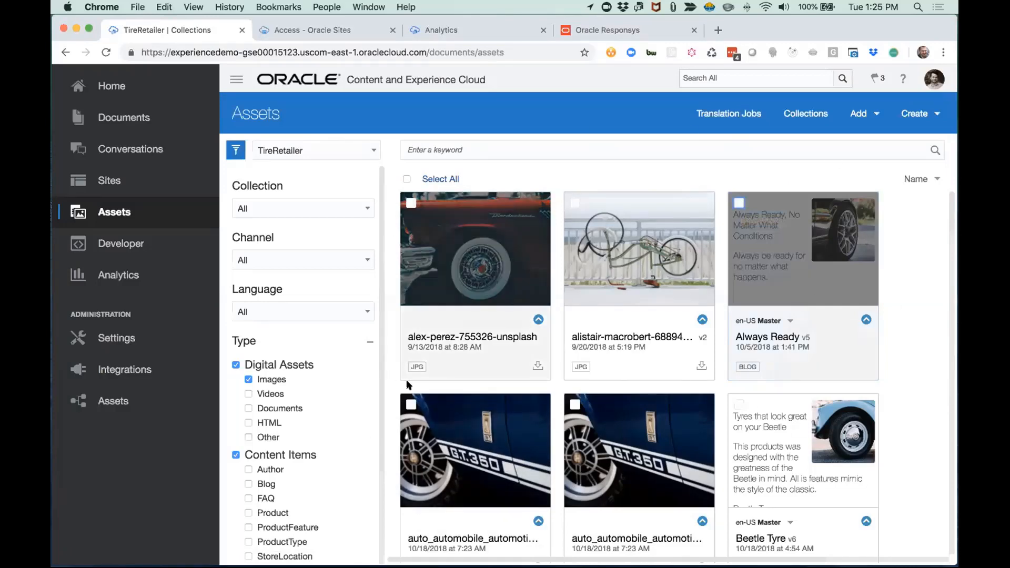
pyautogui.scroll(-4, 405, 380)
pyautogui.scroll(-10, 408, 387)
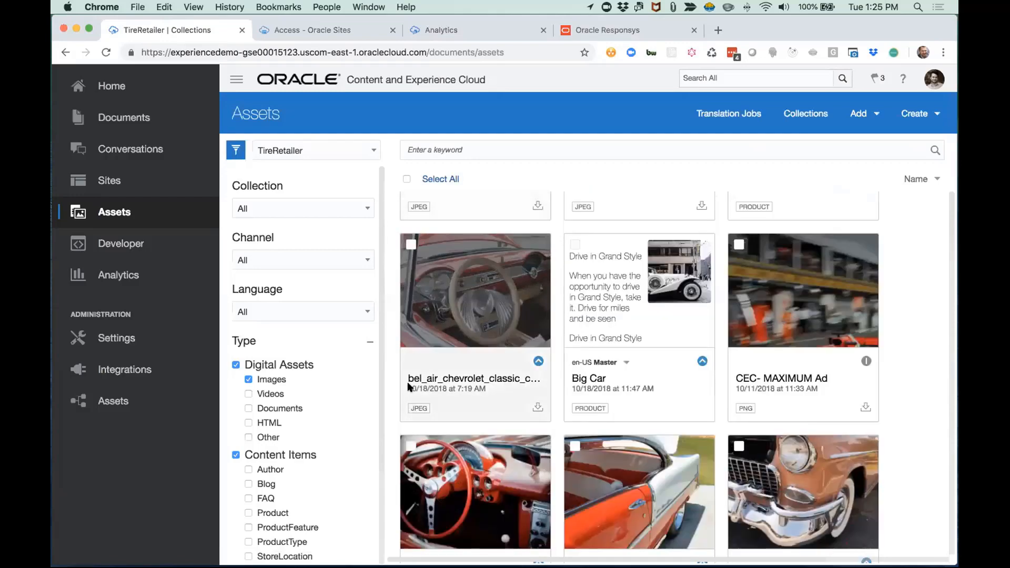
pyautogui.scroll(12, 409, 387)
pyautogui.scroll(2, 409, 387)
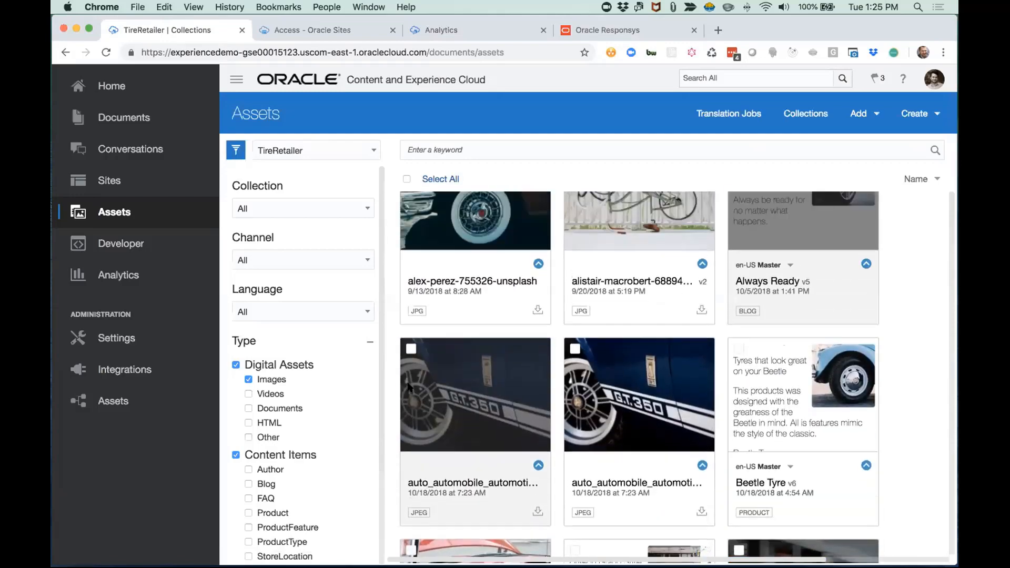
pyautogui.scroll(2, 408, 384)
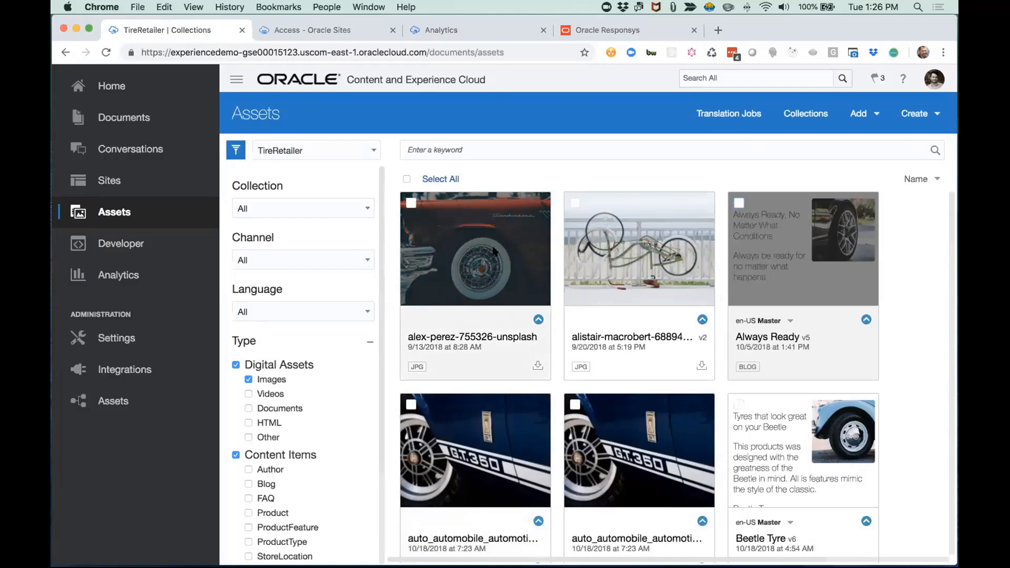
# Switch to Photoshop CC and widen the area showing the Oracle Content and Experience assets.
pyautogui.press('super+Tab')
pyautogui.press('super+Tab')
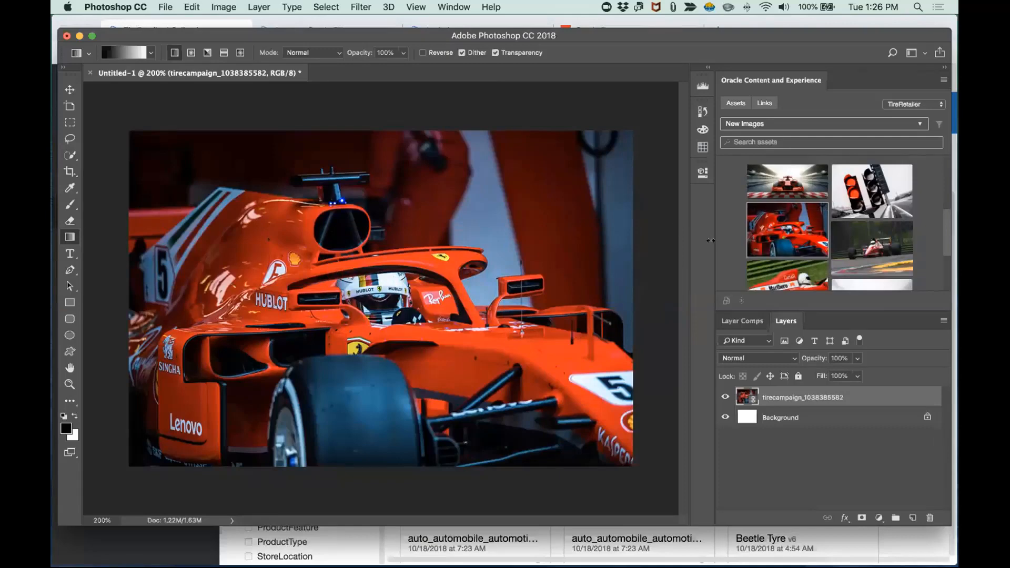
pyautogui.moveTo(711, 240); pyautogui.dragTo(689, 242)
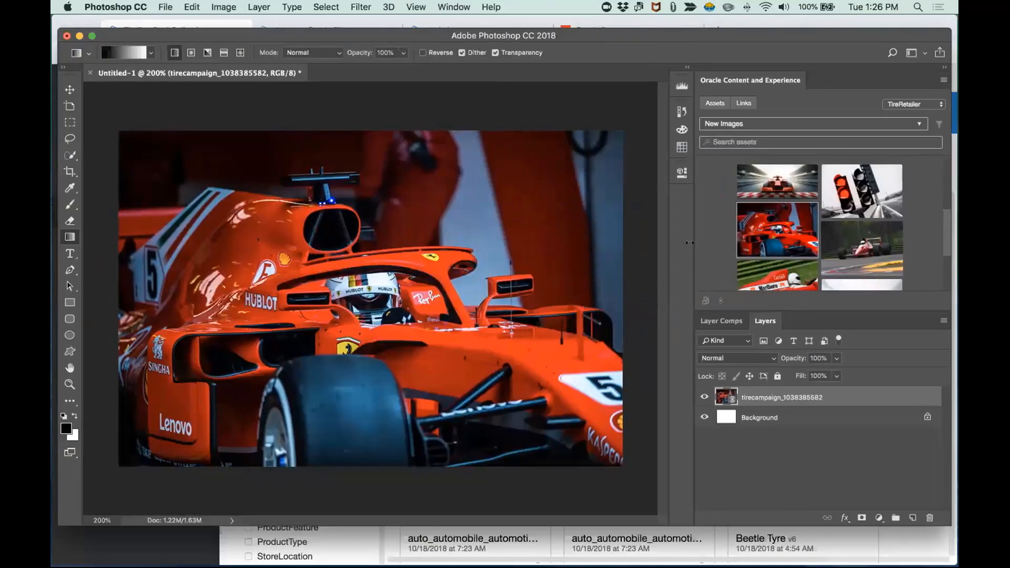
pyautogui.moveTo(836, 238)
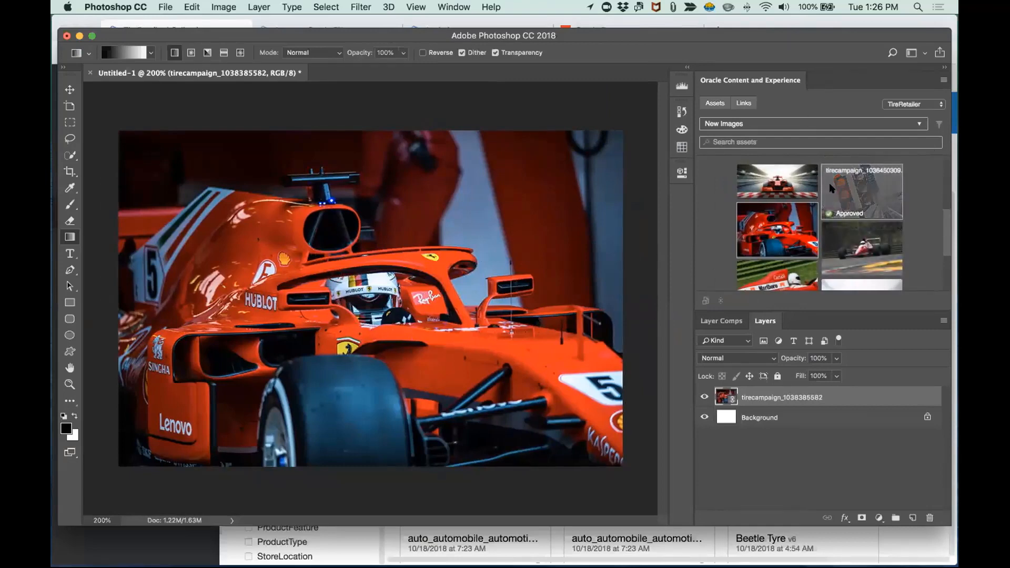
pyautogui.scroll(3, 769, 237)
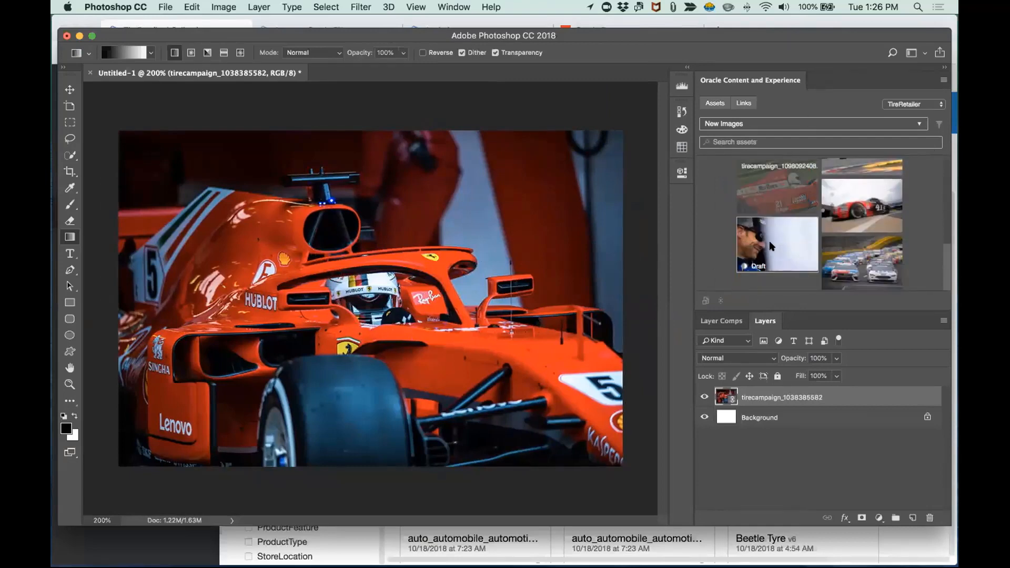
pyautogui.scroll(2, 769, 246)
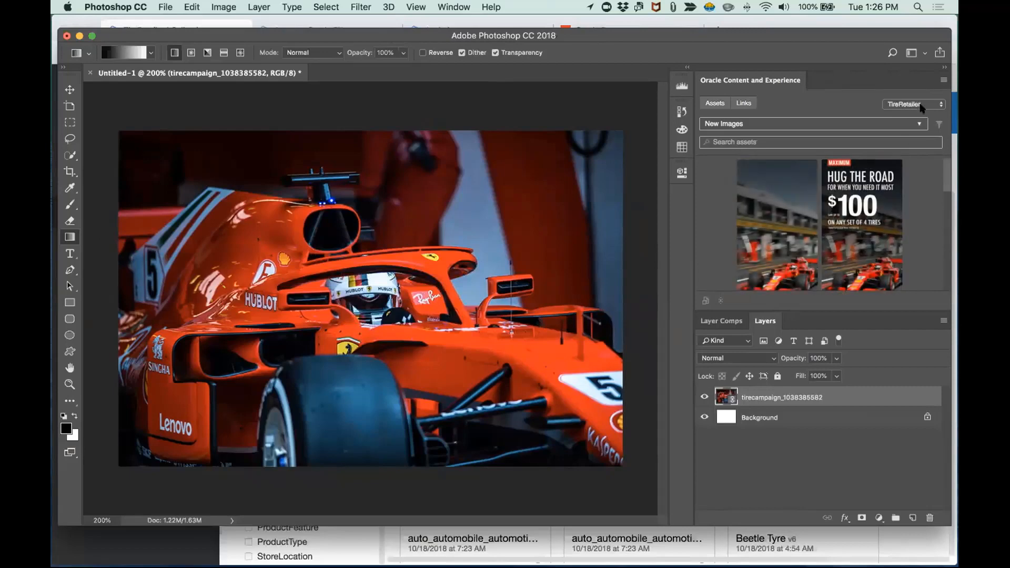
pyautogui.scroll(-3, 705, 284)
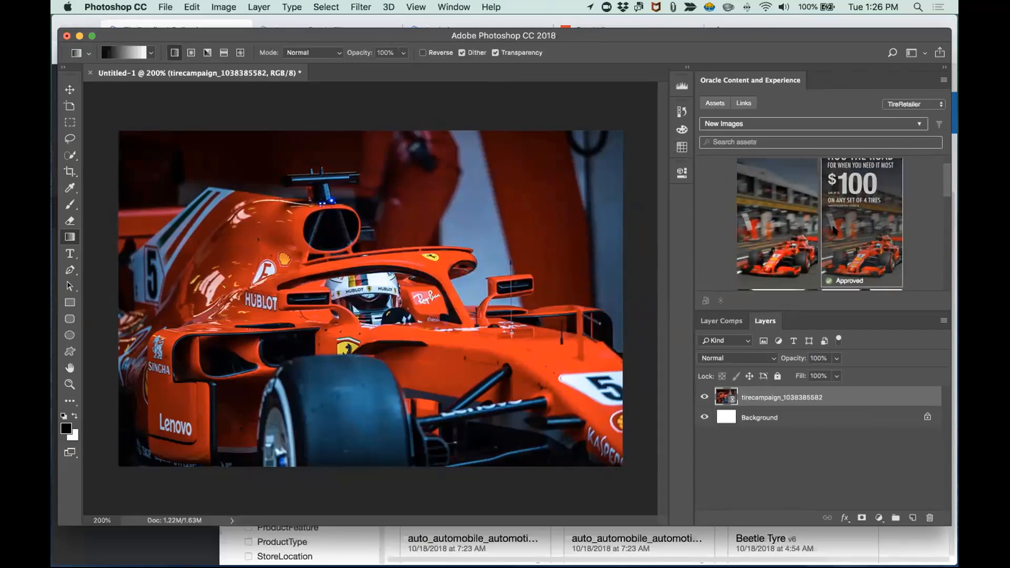
pyautogui.scroll(-2, 832, 231)
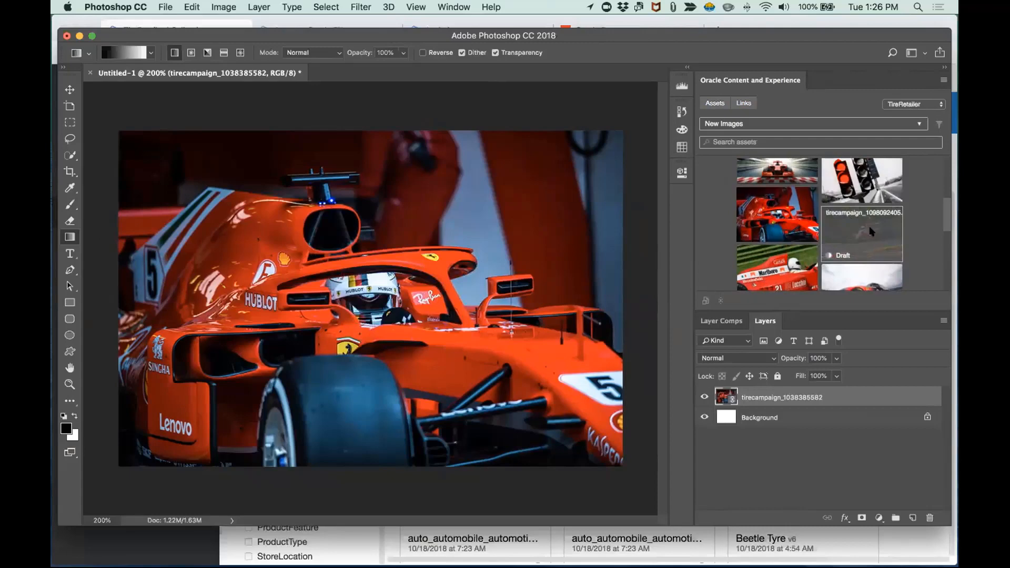
pyautogui.moveTo(861, 234); pyautogui.dragTo(349, 270)
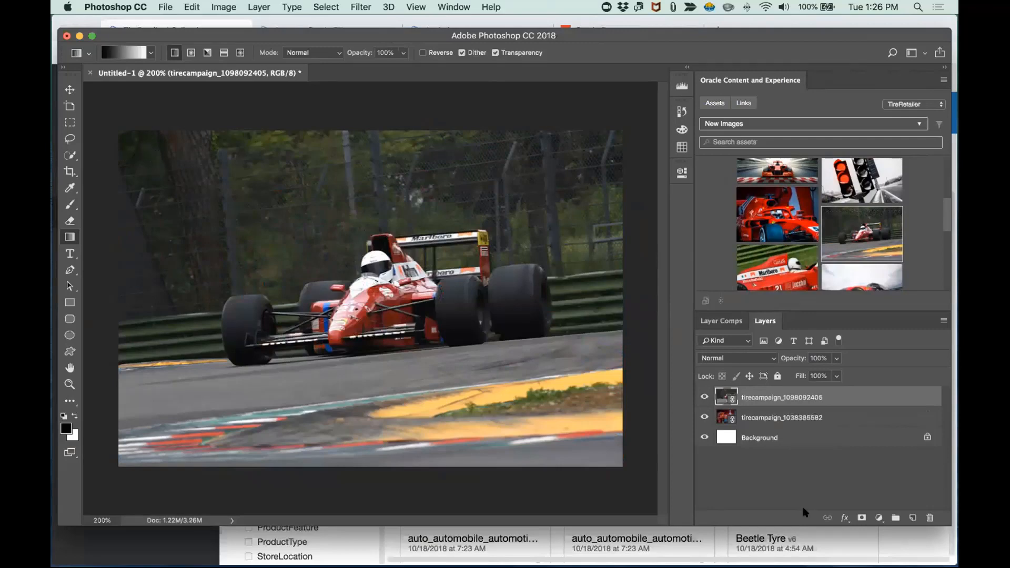
# Add a new layer with a black-to-white gradient fading down from the canvas's upper edge, blended with Multiply.
pyautogui.click(913, 518)
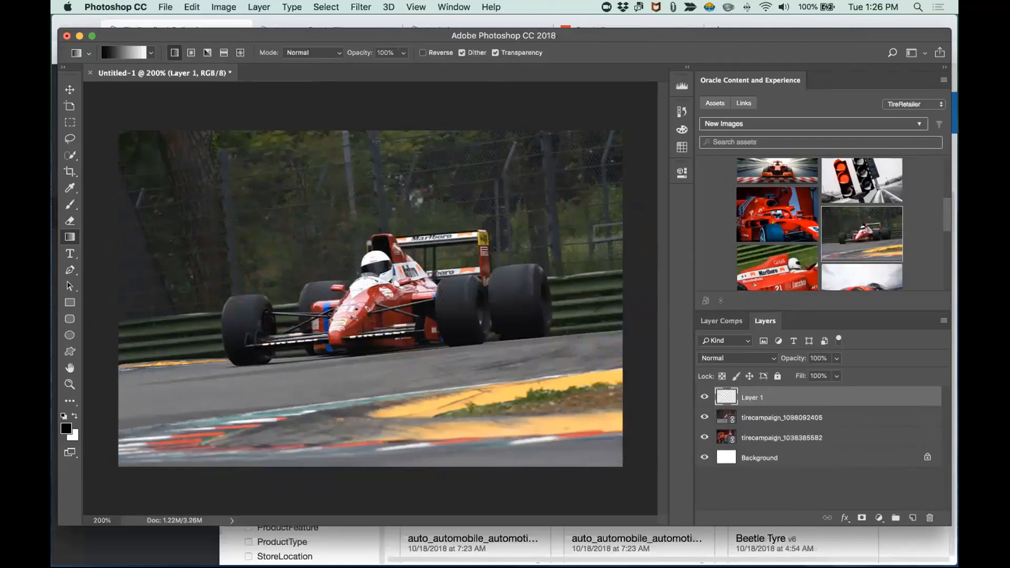
pyautogui.moveTo(376, 141); pyautogui.dragTo(378, 213)
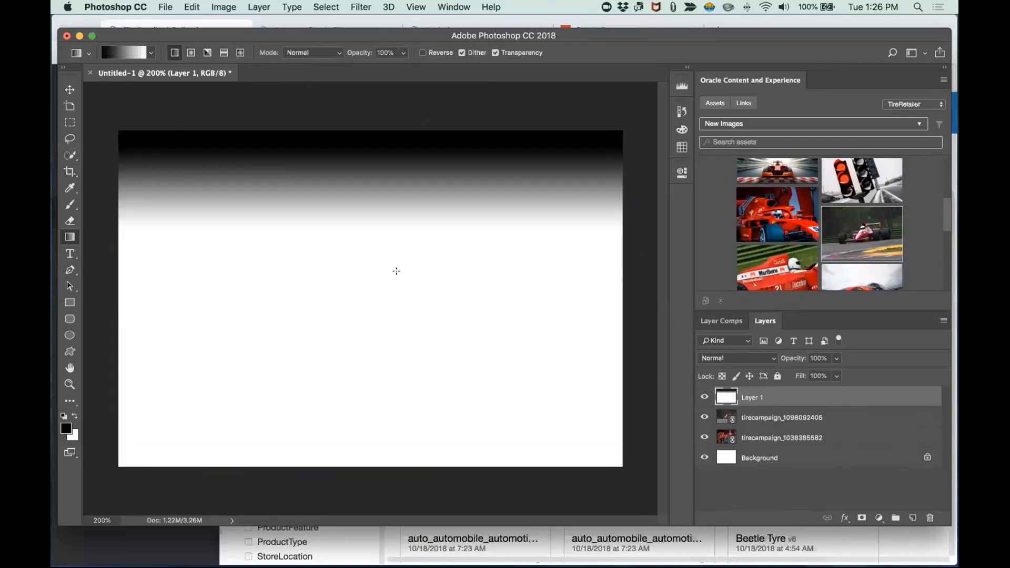
pyautogui.click(754, 359)
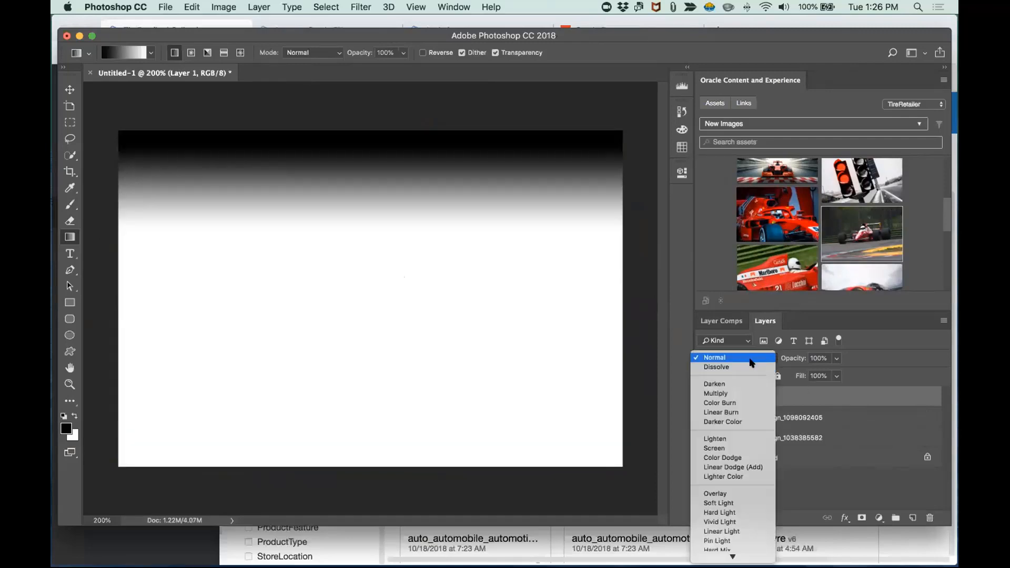
pyautogui.click(736, 394)
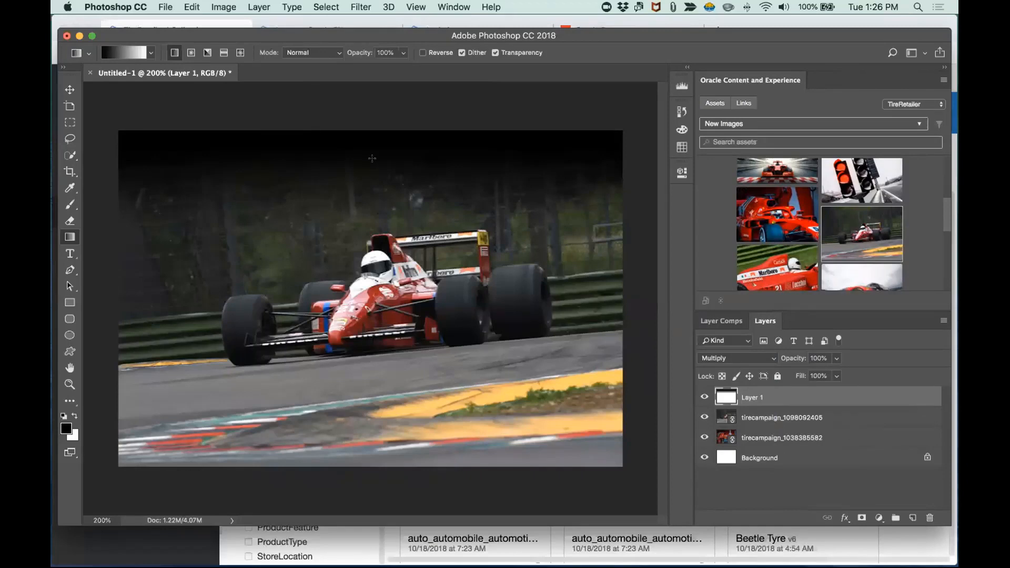
# Redraw the Multiply layer's gradient, trying several fades and ending with black rising from the image's lower edge.
pyautogui.moveTo(374, 159); pyautogui.dragTo(373, 259)
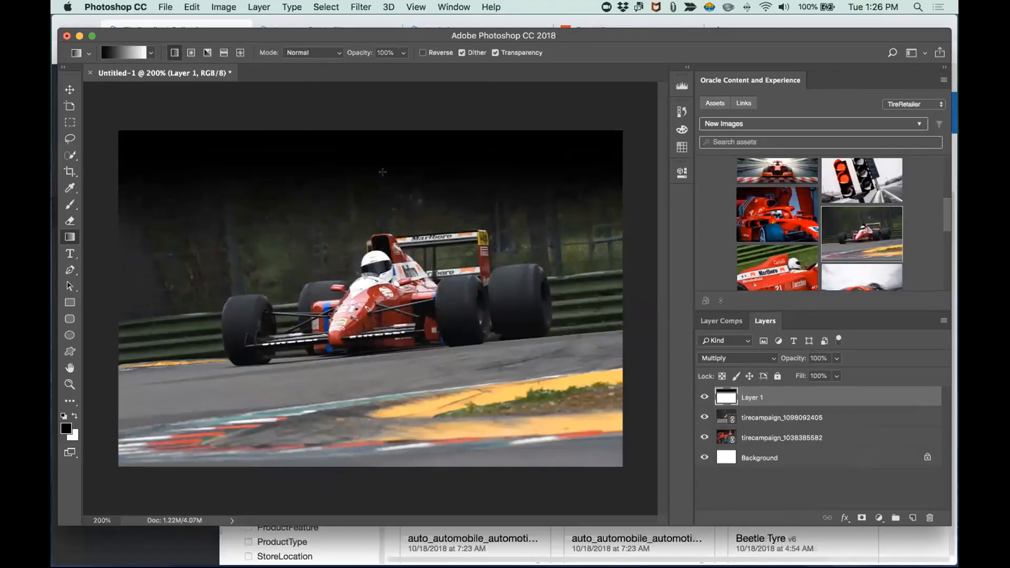
pyautogui.moveTo(384, 176); pyautogui.dragTo(384, 279)
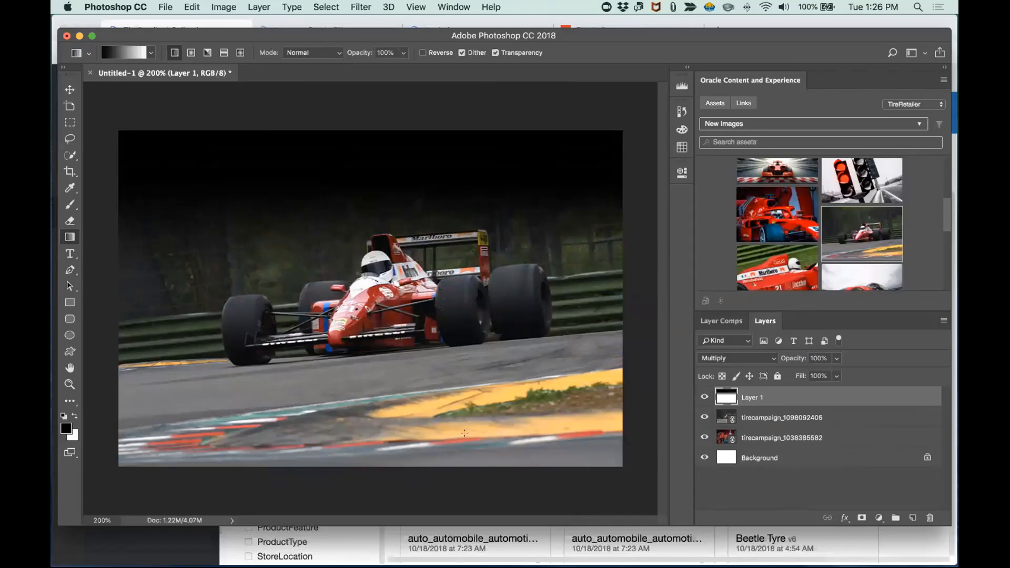
pyautogui.moveTo(465, 432)
pyautogui.mouseDown()
pyautogui.moveTo(466, 389)
pyautogui.moveTo(441, 346)
pyautogui.moveTo(450, 339)
pyautogui.moveTo(458, 371)
pyautogui.moveTo(437, 359)
pyautogui.moveTo(448, 339)
pyautogui.mouseUp()
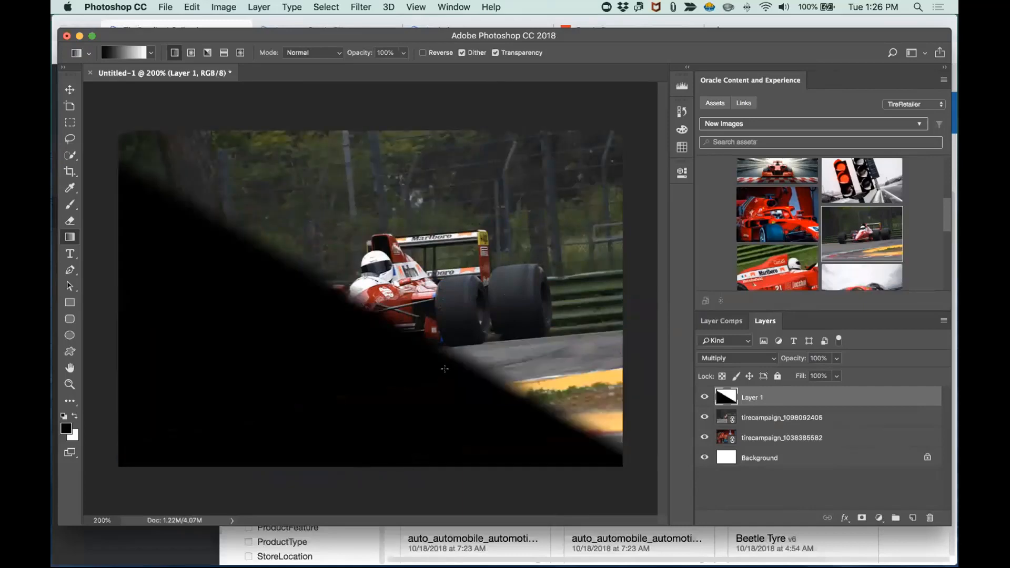
pyautogui.moveTo(459, 393); pyautogui.dragTo(448, 348)
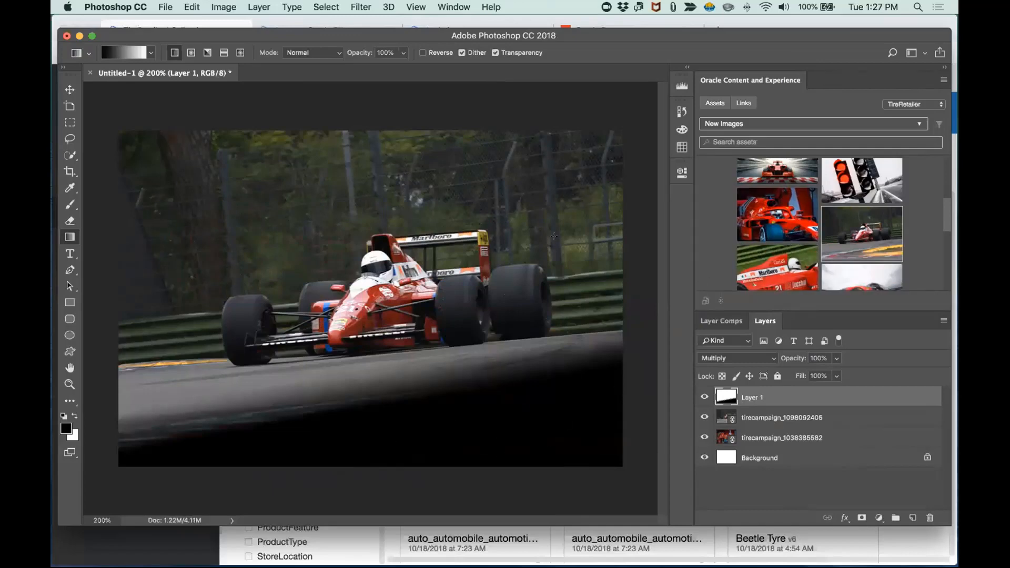
# Save the composition as car-black-street.psd in the Tires folder of Experience Demo, keeping layers and maximum compatibility.
pyautogui.click(166, 7)
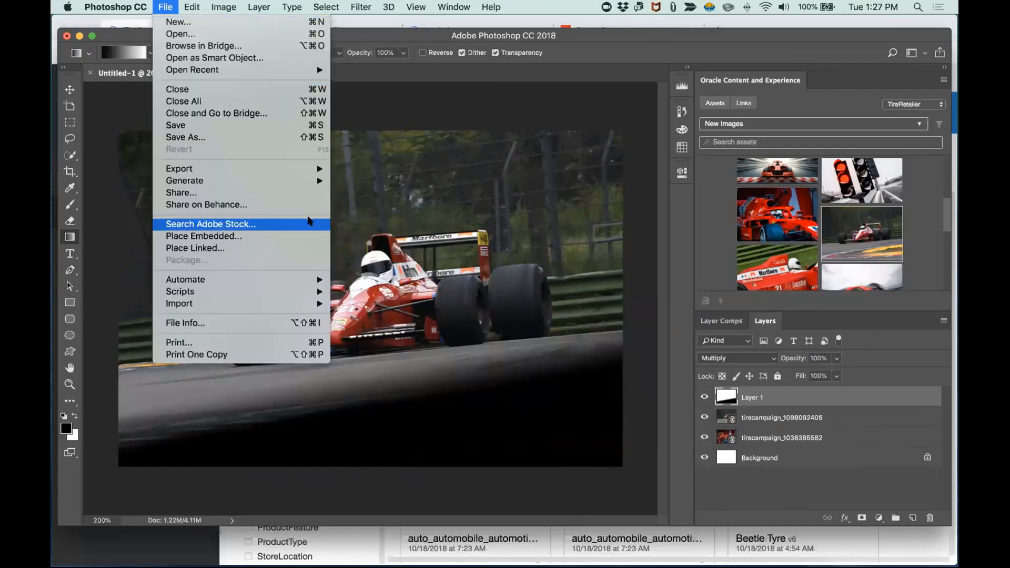
pyautogui.click(263, 137)
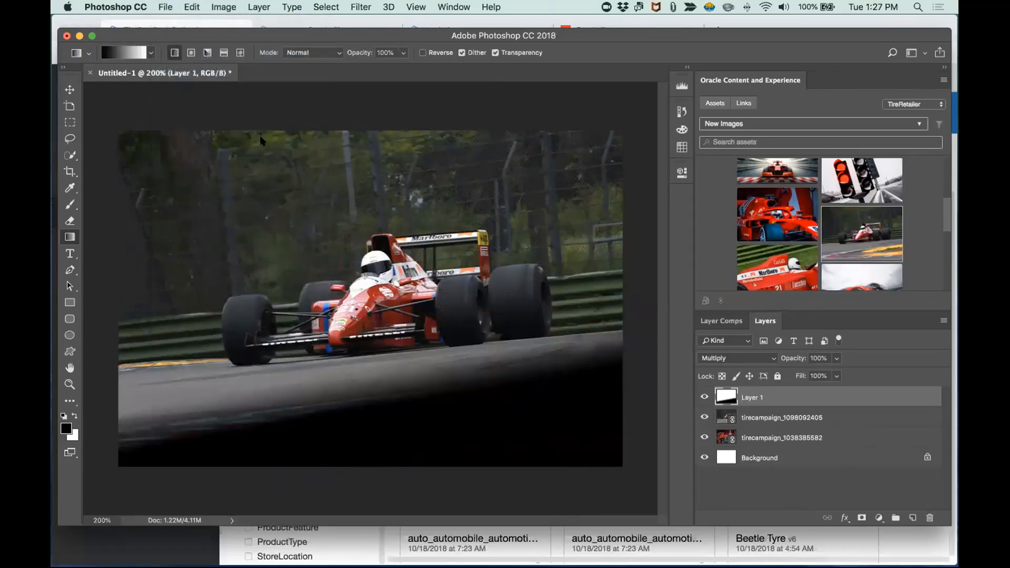
pyautogui.scroll(-3, 279, 274)
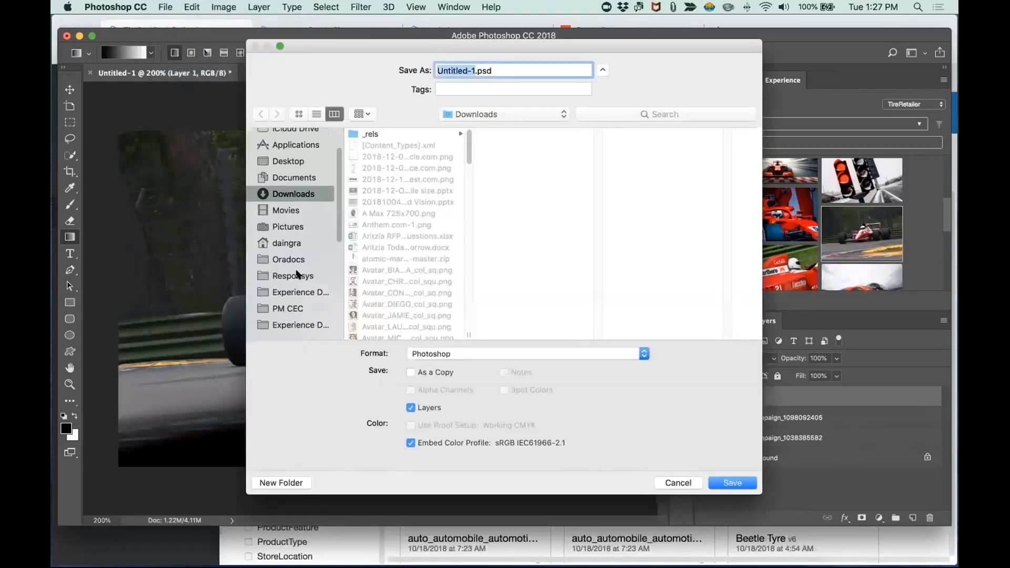
pyautogui.click(298, 293)
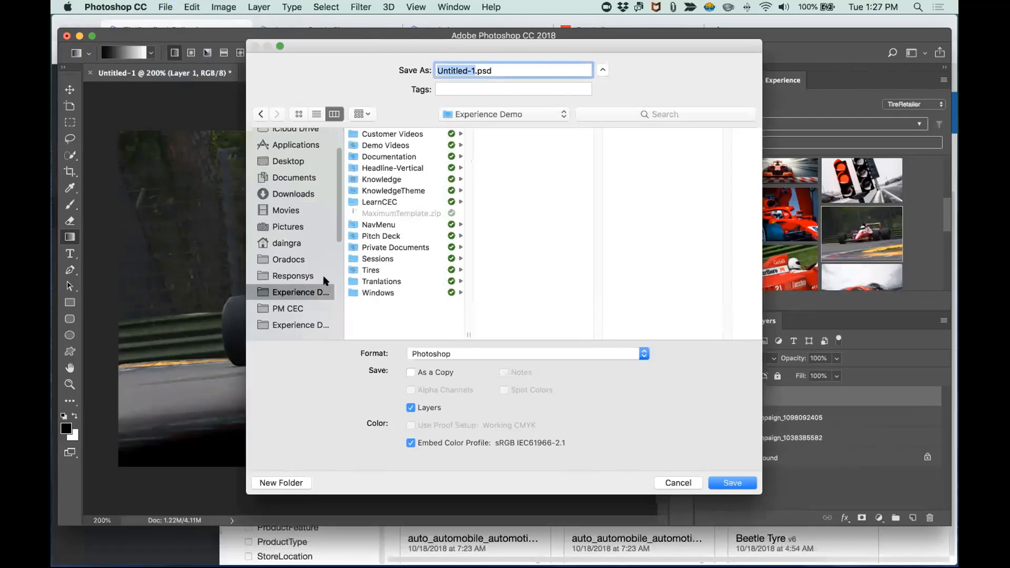
pyautogui.click(371, 270)
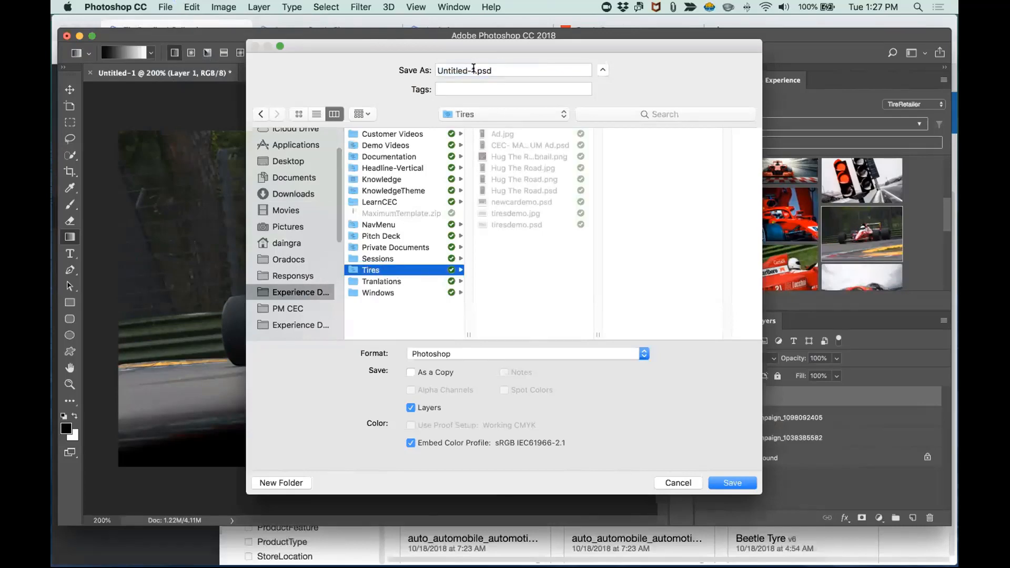
pyautogui.moveTo(474, 69); pyautogui.dragTo(432, 68)
pyautogui.write('car-black-s')
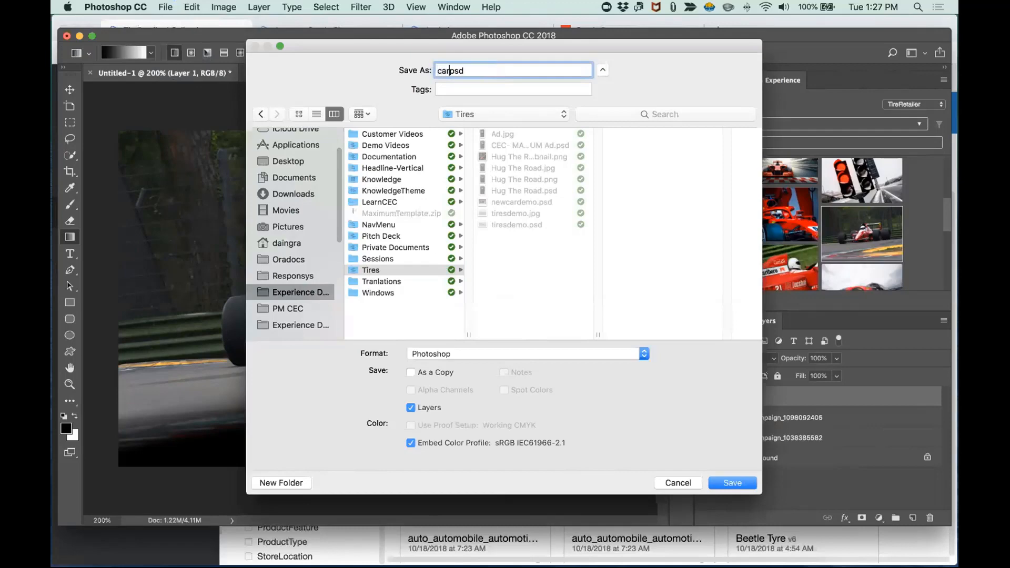
pyautogui.write('treet')
pyautogui.click(735, 481)
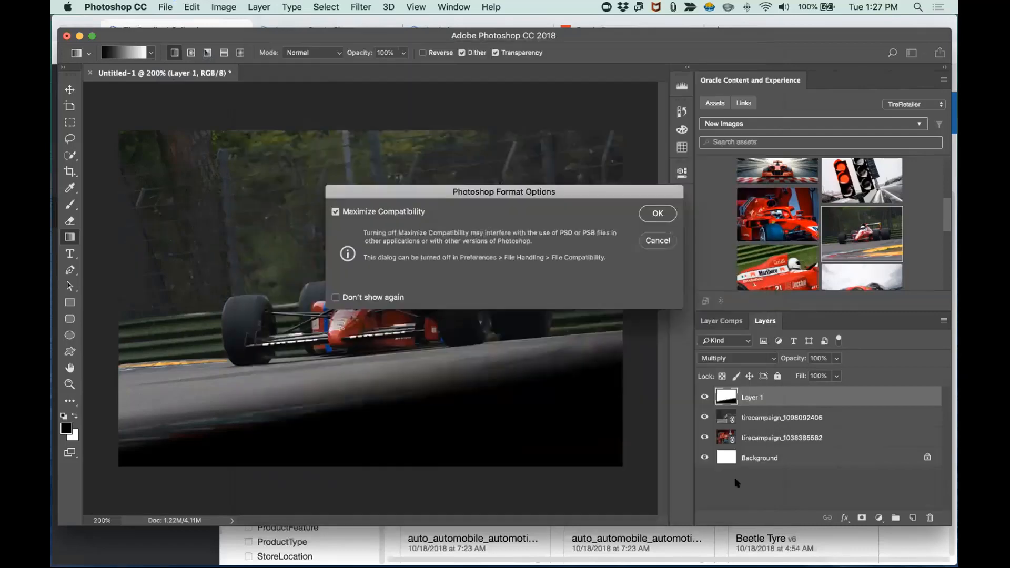
pyautogui.click(658, 216)
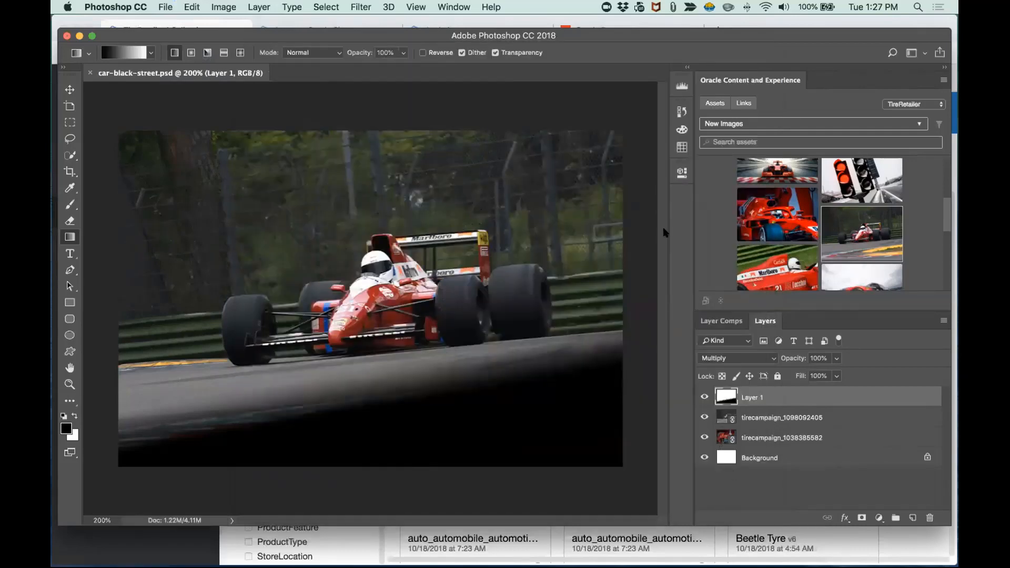
# Switch to Chrome, browse the Documents folders in Oracle Content and Experience Cloud and check the Oracle Content desktop sync status.
pyautogui.press('super+Tab')
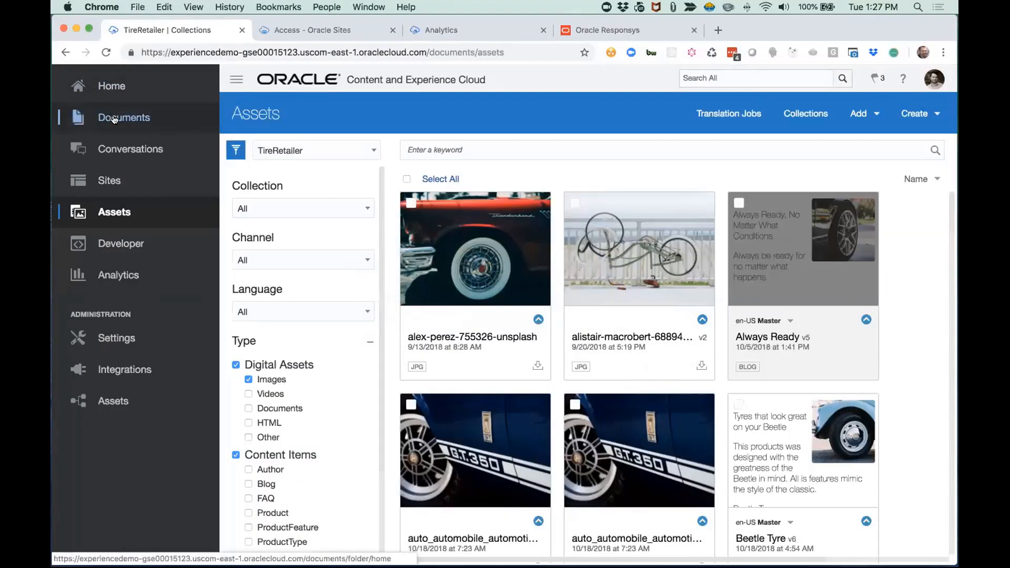
pyautogui.click(119, 121)
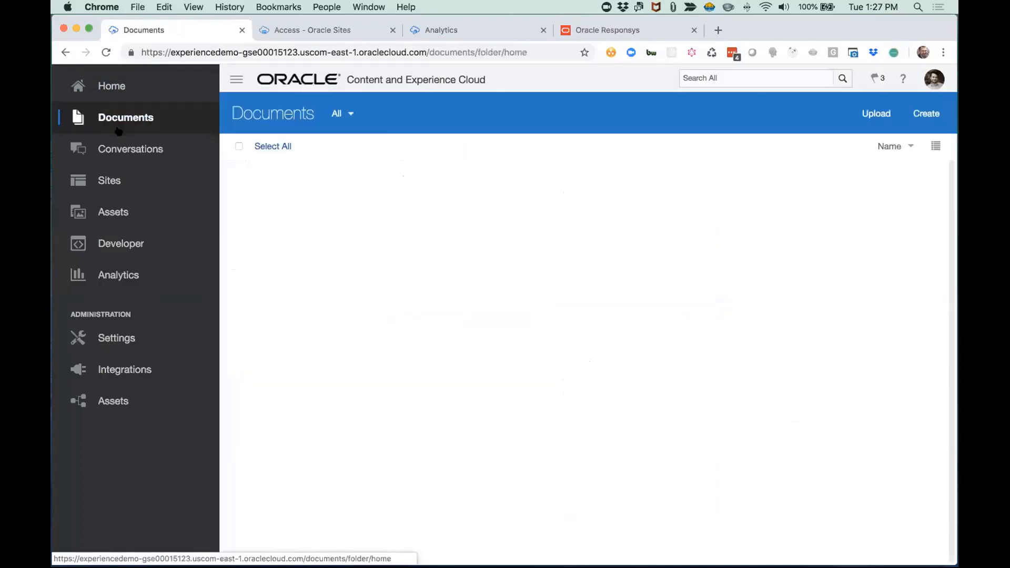
pyautogui.scroll(-5, 403, 354)
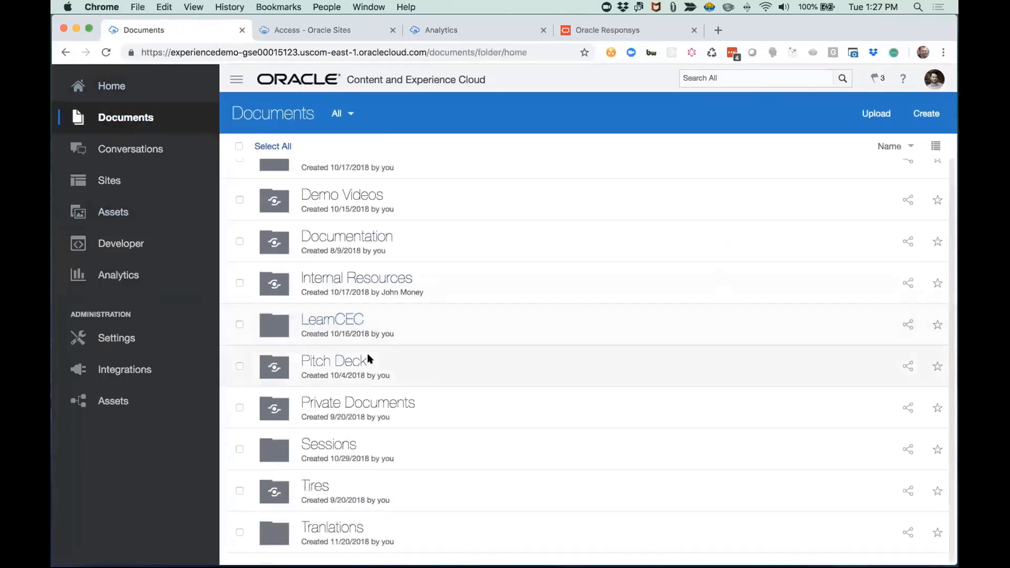
pyautogui.scroll(5, 337, 415)
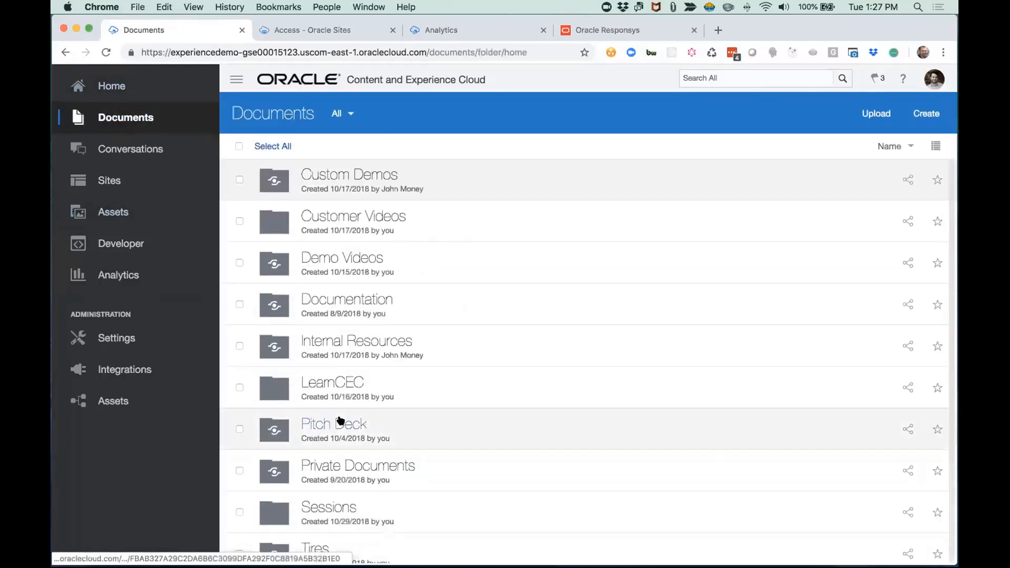
pyautogui.scroll(-5, 400, 315)
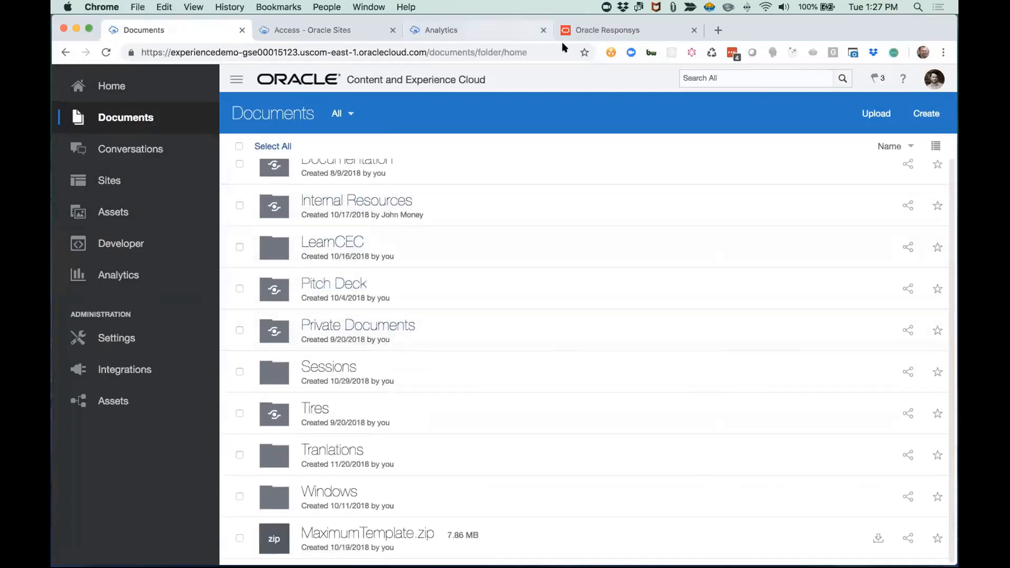
pyautogui.click(639, 7)
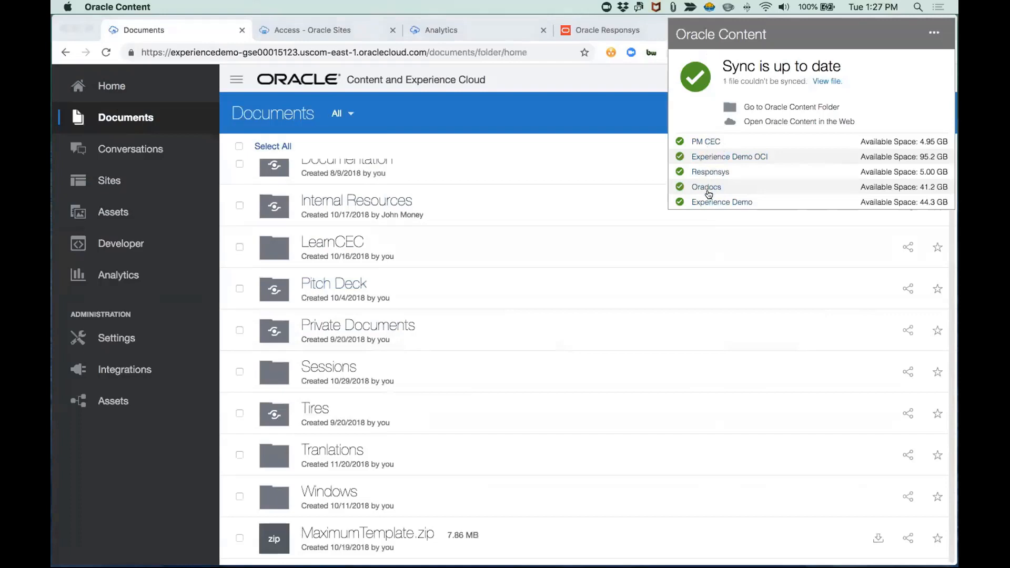
pyautogui.click(599, 264)
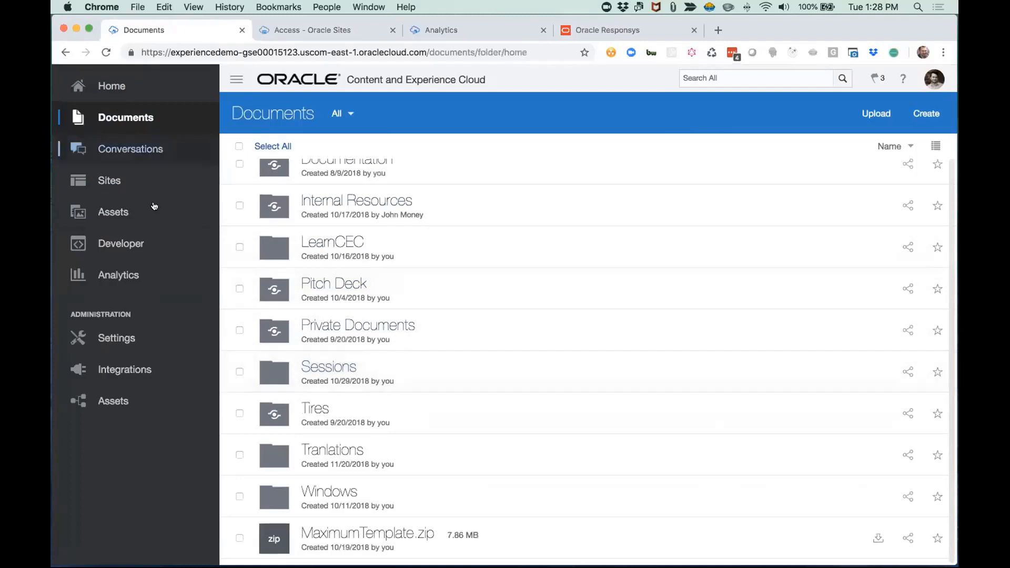
# Open car-black-street.psd from the Tires folder in the document viewer.
pyautogui.scroll(1, 421, 322)
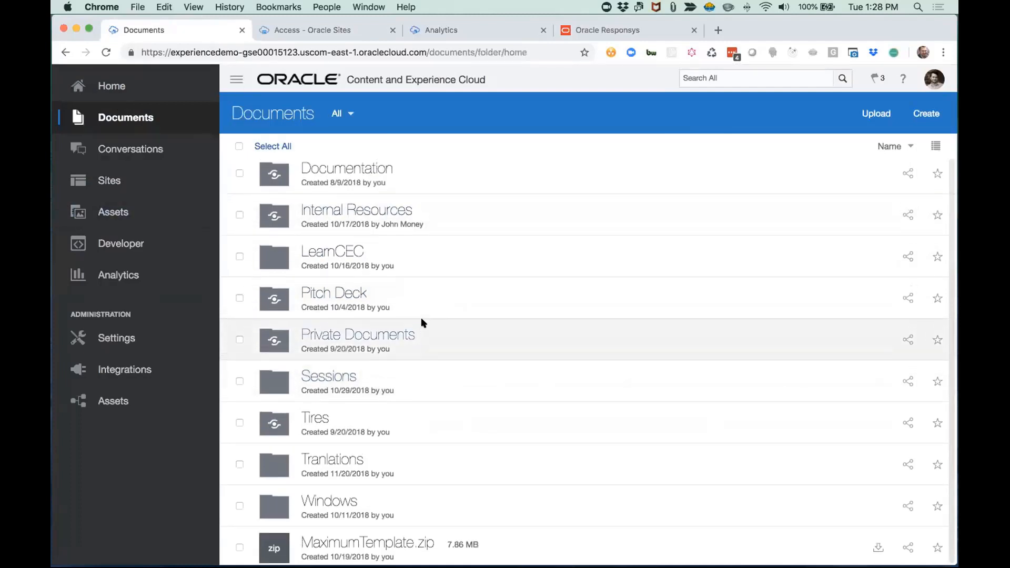
pyautogui.scroll(-1, 424, 322)
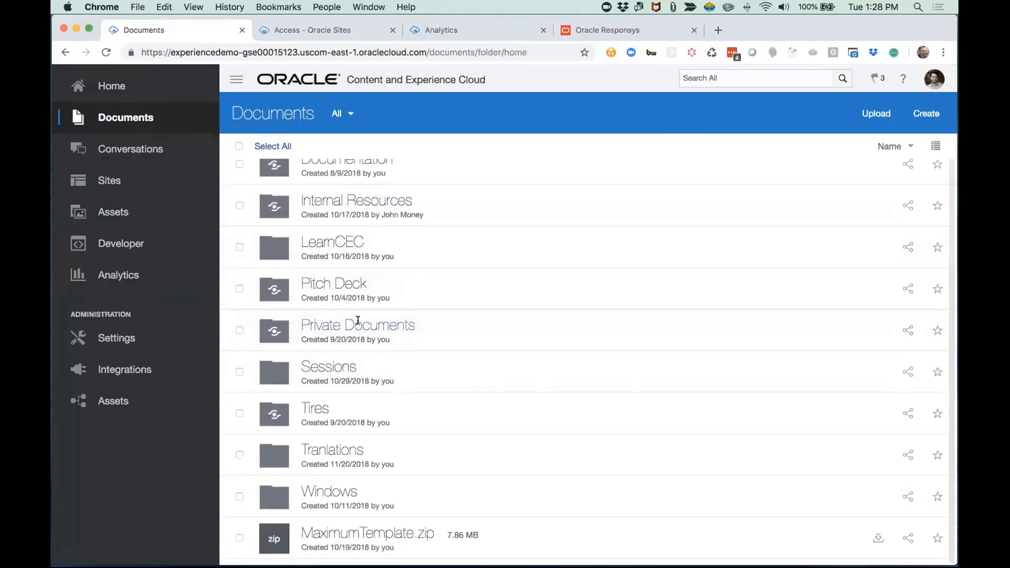
pyautogui.click(316, 408)
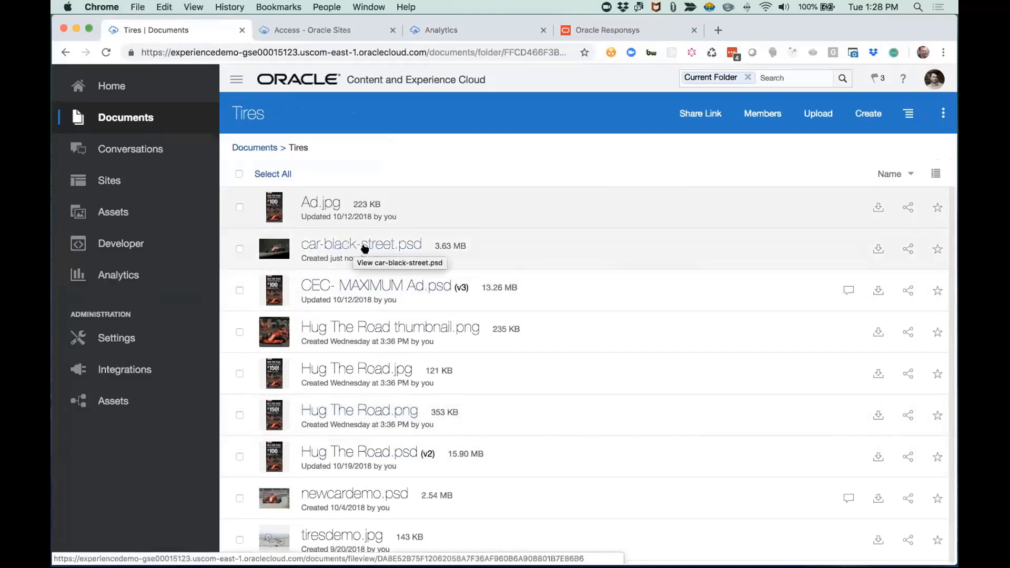
pyautogui.click(334, 243)
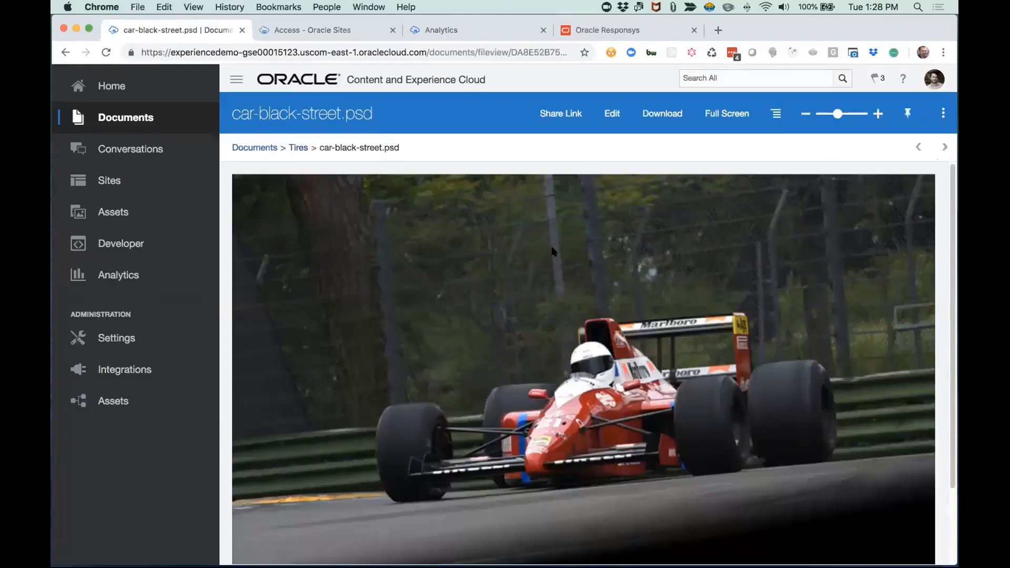
# Review the share link's access and permission options for car-black-street.psd, keeping it public with Viewer permission for Anyone, and copy the link.
pyautogui.click(561, 114)
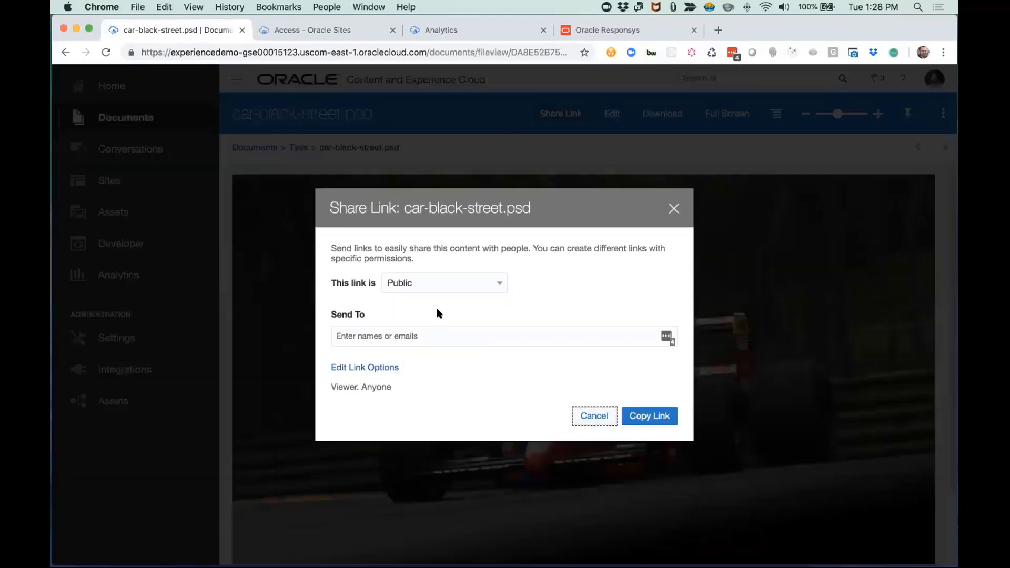
pyautogui.click(444, 281)
pyautogui.click(570, 267)
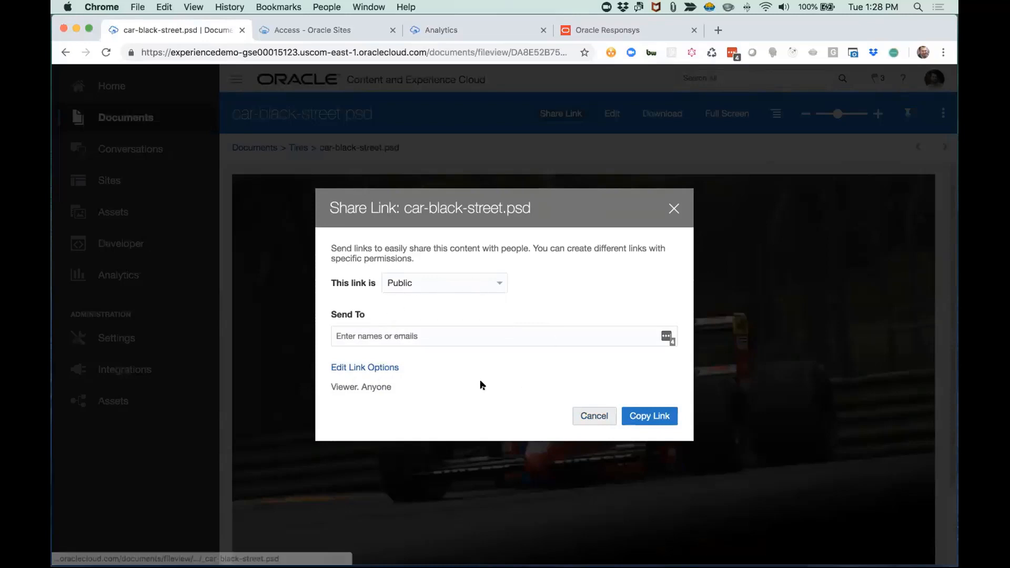
pyautogui.click(379, 368)
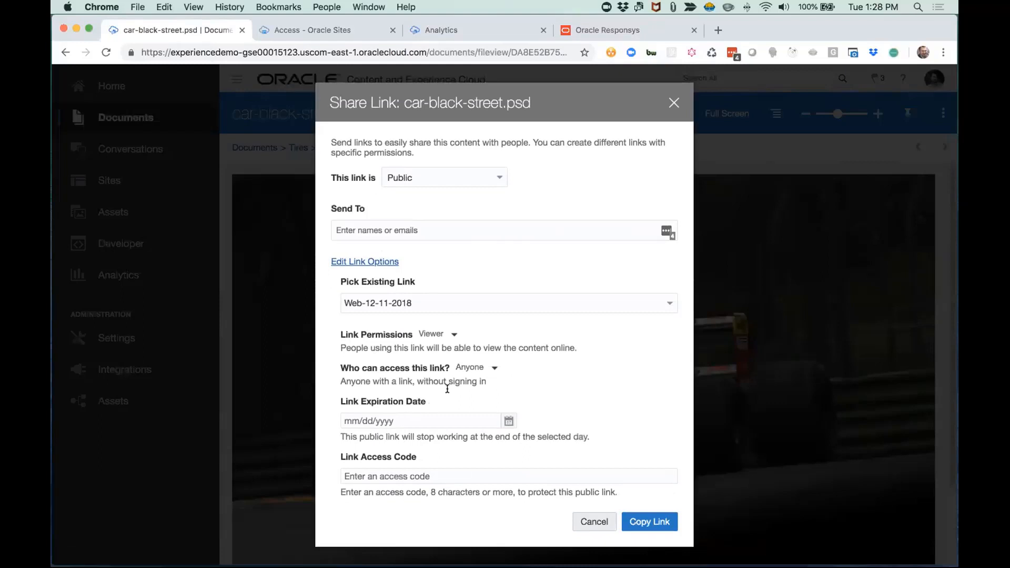
pyautogui.click(493, 367)
pyautogui.click(537, 338)
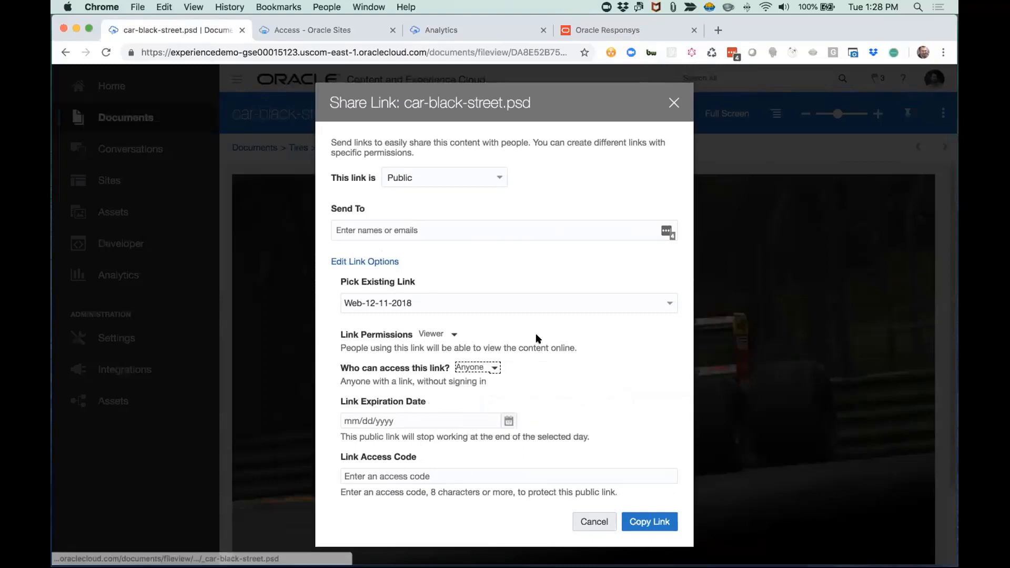
pyautogui.click(452, 334)
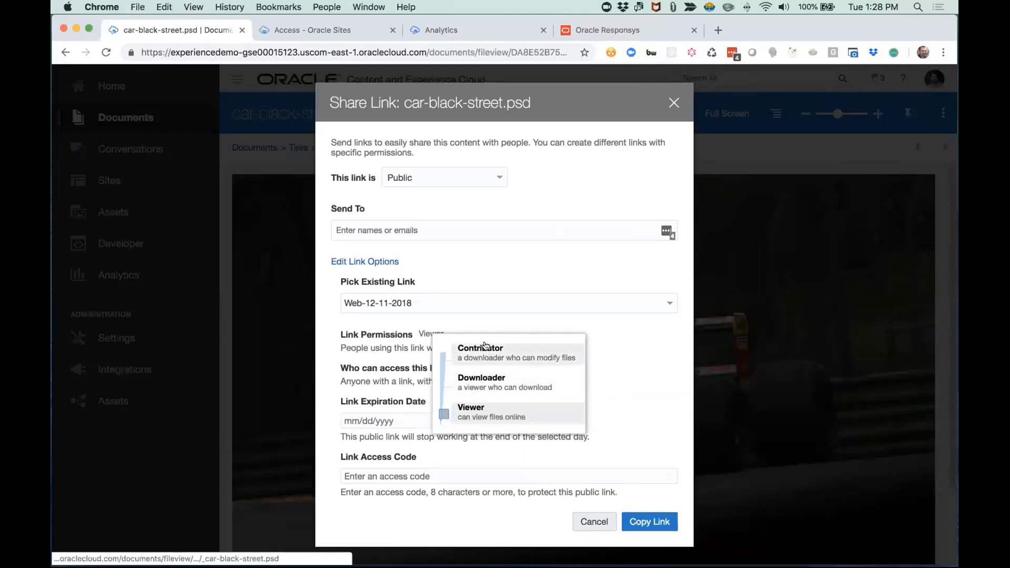
pyautogui.click(645, 362)
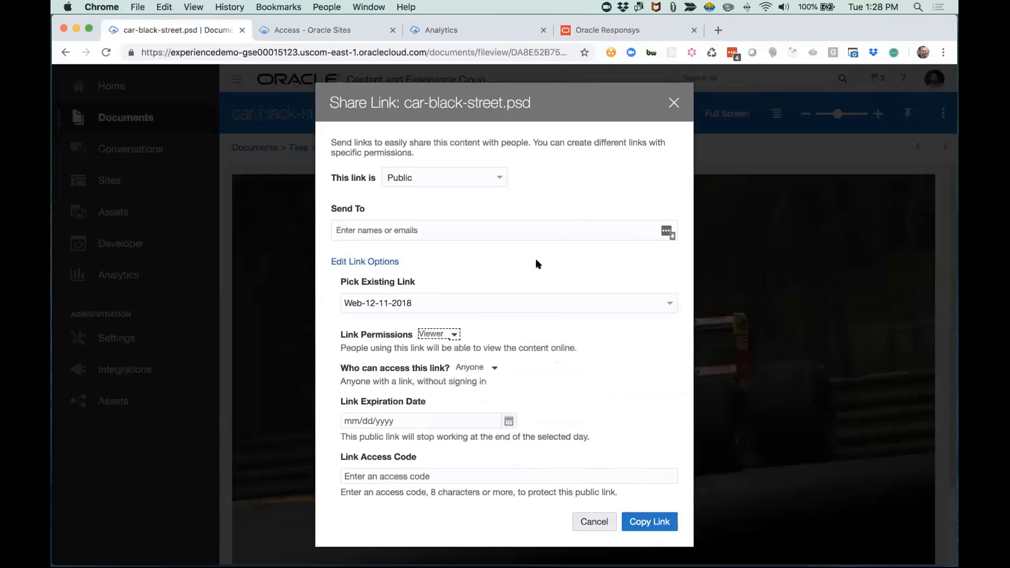
pyautogui.click(644, 522)
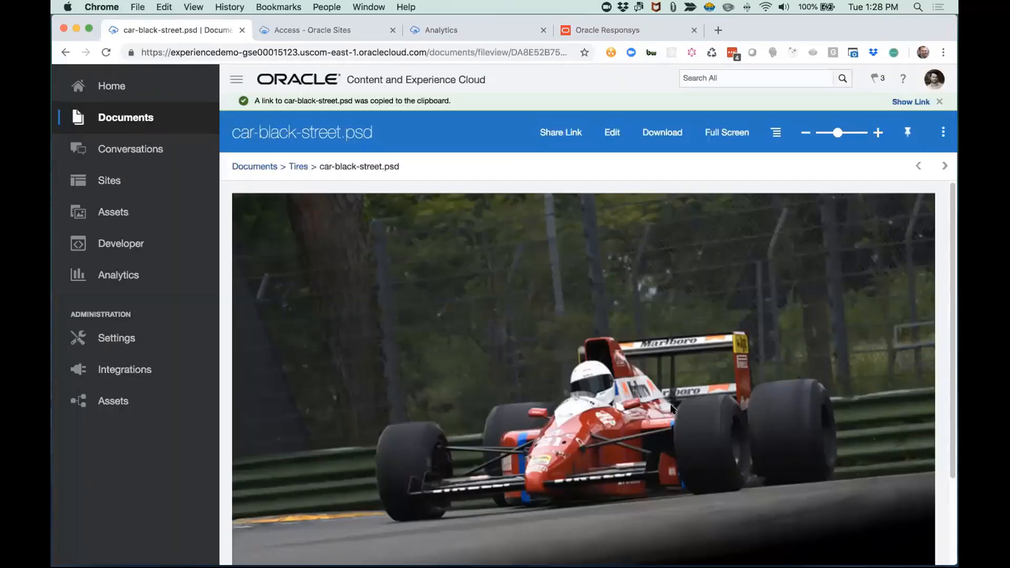
pyautogui.scroll(-4, 551, 402)
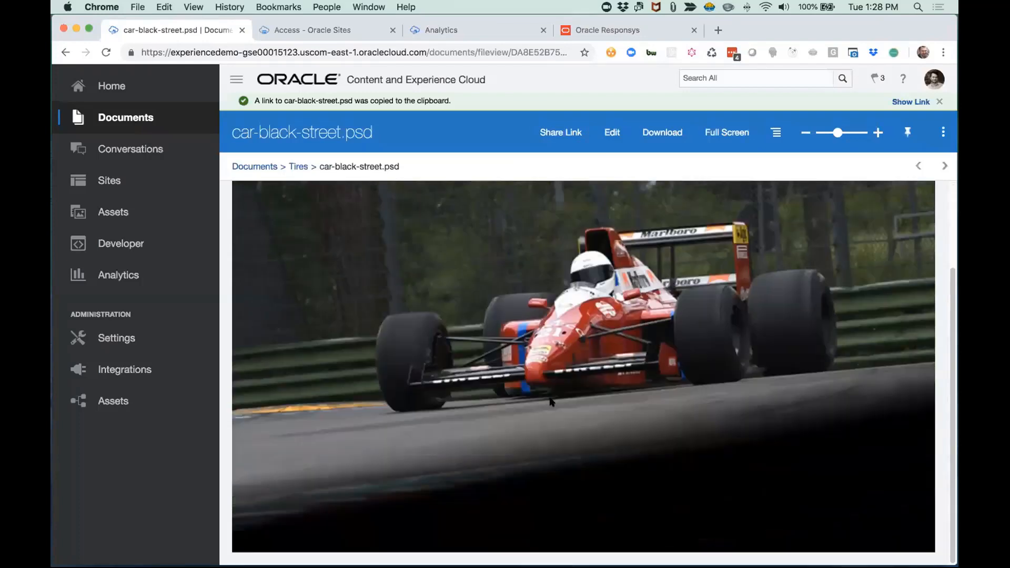
pyautogui.scroll(1, 551, 401)
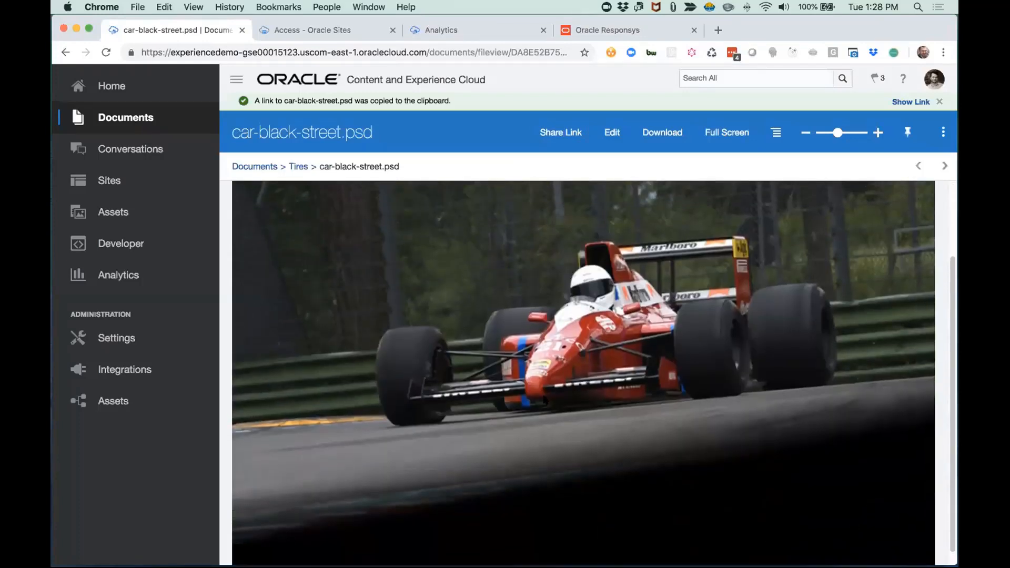
pyautogui.scroll(2, 543, 393)
pyautogui.scroll(-3, 552, 407)
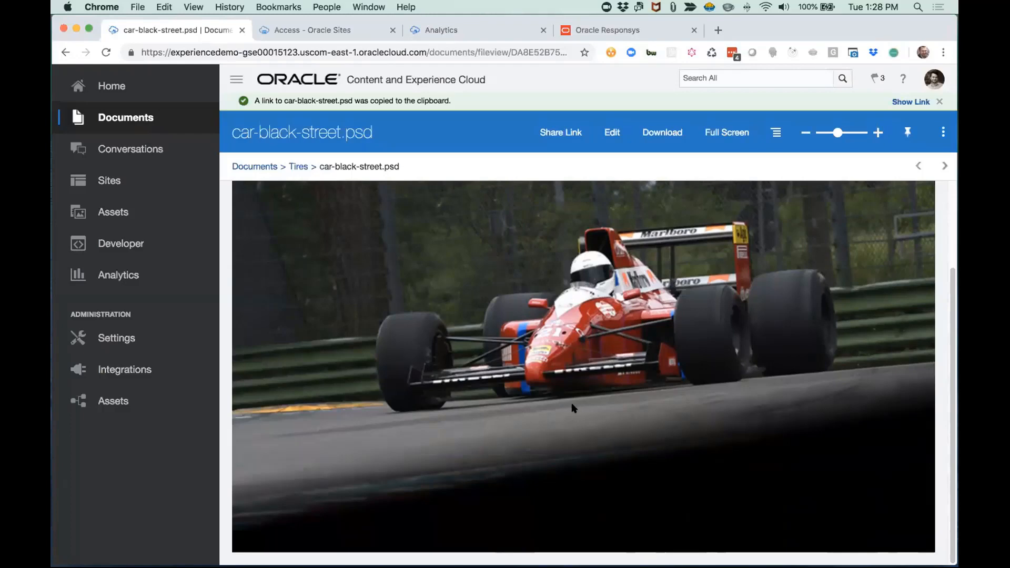
pyautogui.scroll(3, 607, 399)
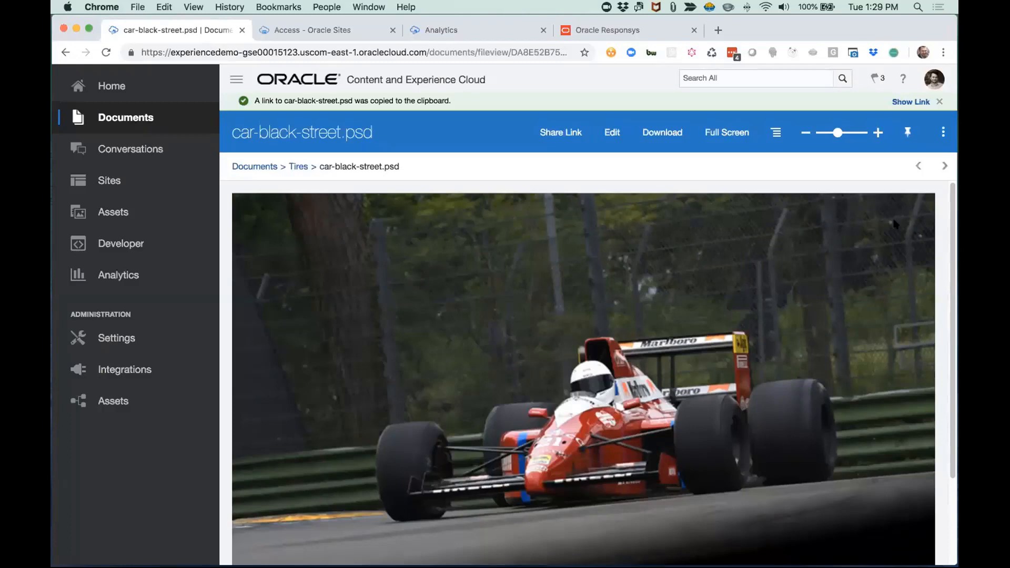
# Annotate the area around the race car and post the comment "Can we do this with a consumer vehicle?" in the document's conversation.
pyautogui.click(943, 132)
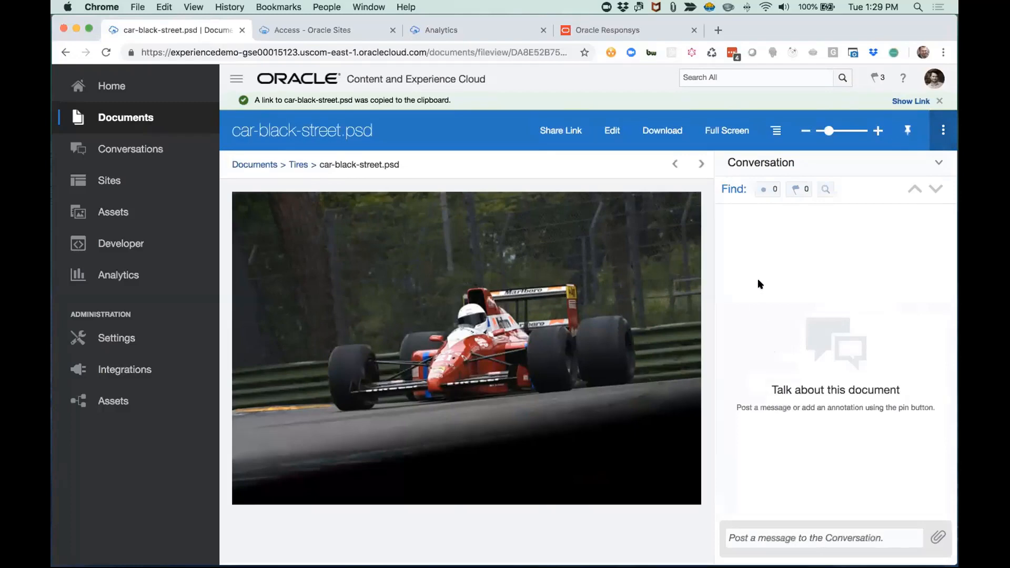
pyautogui.click(907, 129)
pyautogui.moveTo(321, 266)
pyautogui.mouseDown()
pyautogui.moveTo(406, 332)
pyautogui.moveTo(640, 413)
pyautogui.mouseUp()
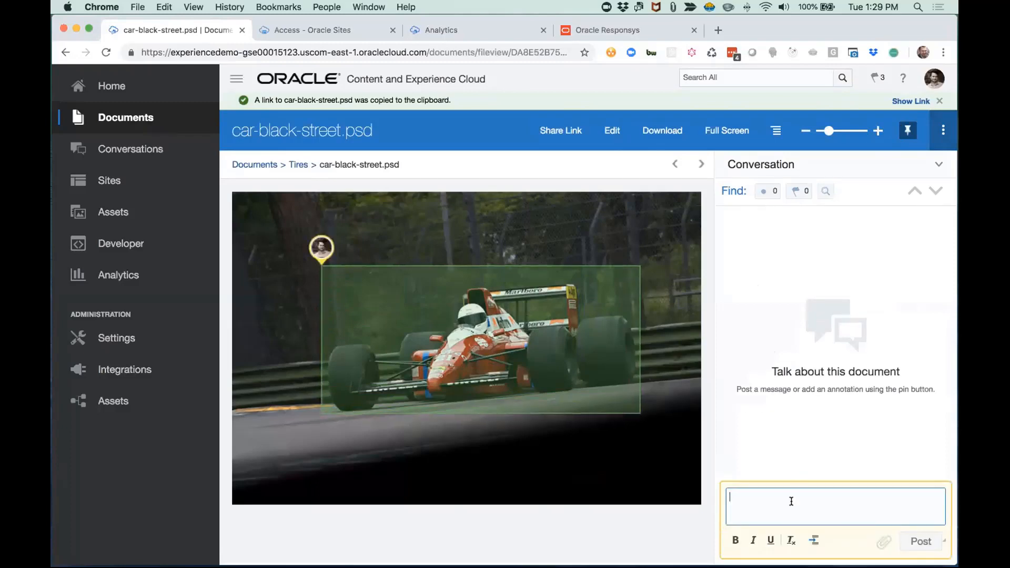
pyautogui.write('Can we do this with a')
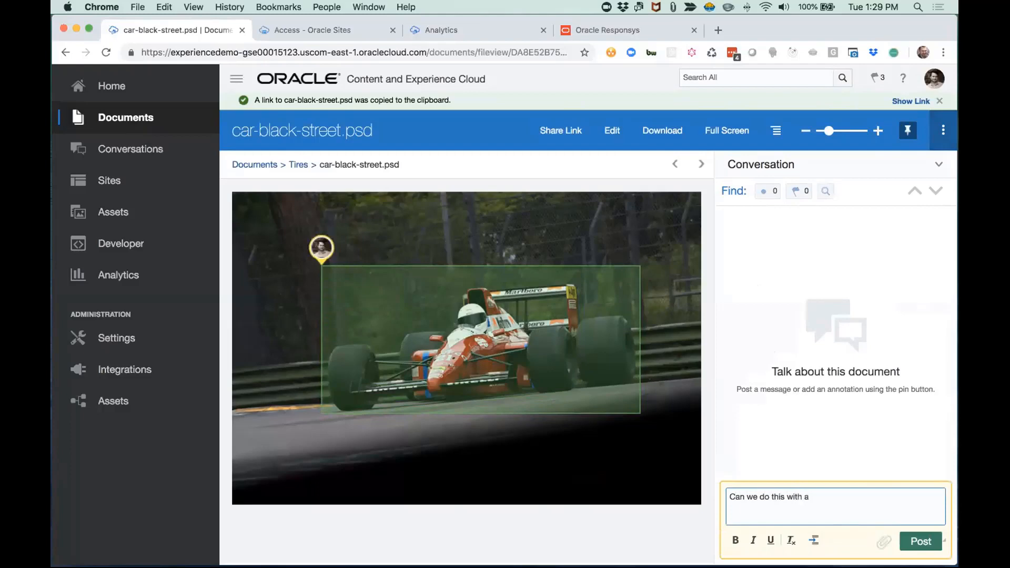
pyautogui.write(' consumer vehicle?')
pyautogui.click(918, 541)
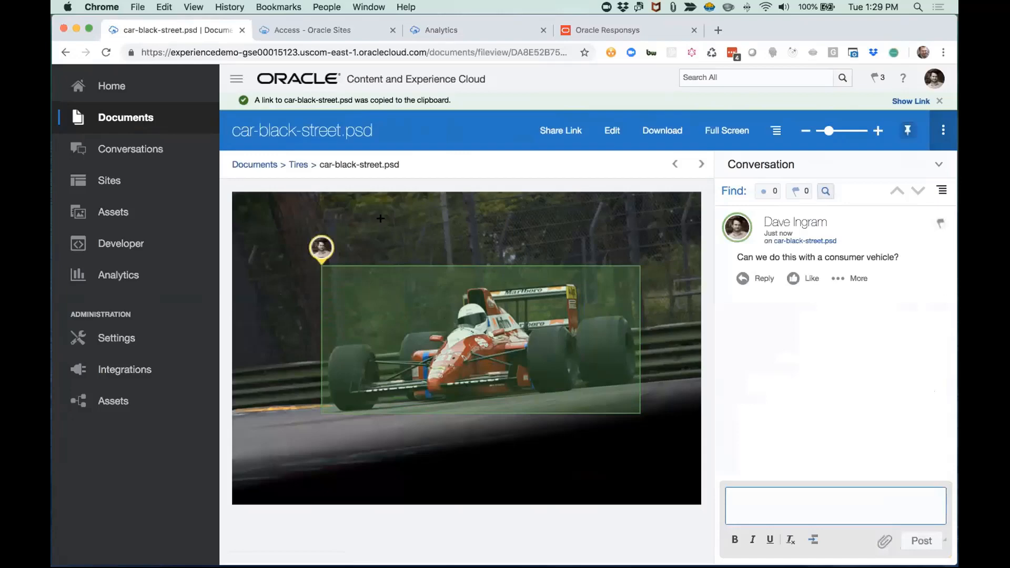
pyautogui.press('super+Tab')
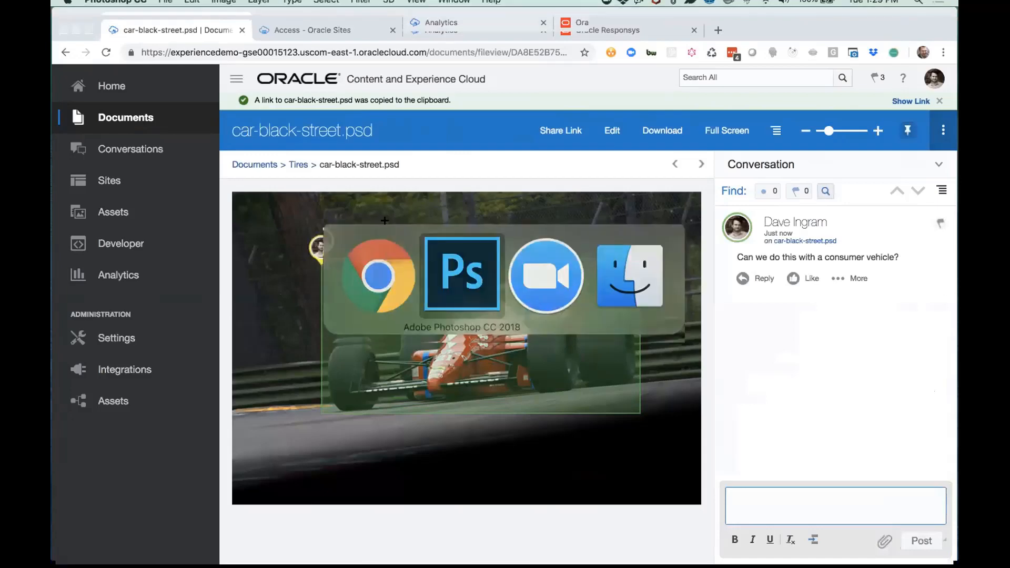
pyautogui.scroll(-3, 845, 221)
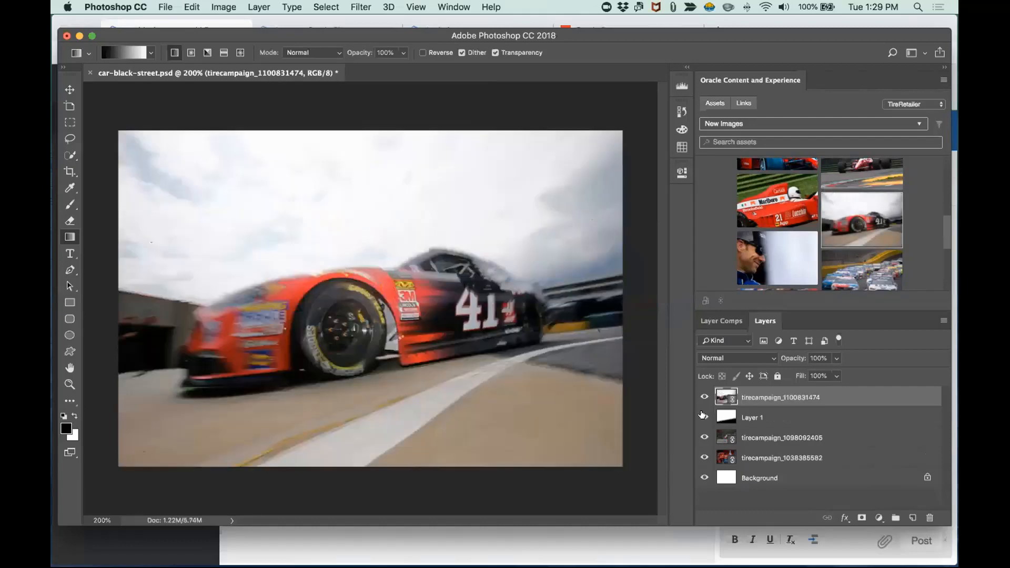
pyautogui.moveTo(752, 418); pyautogui.dragTo(752, 393)
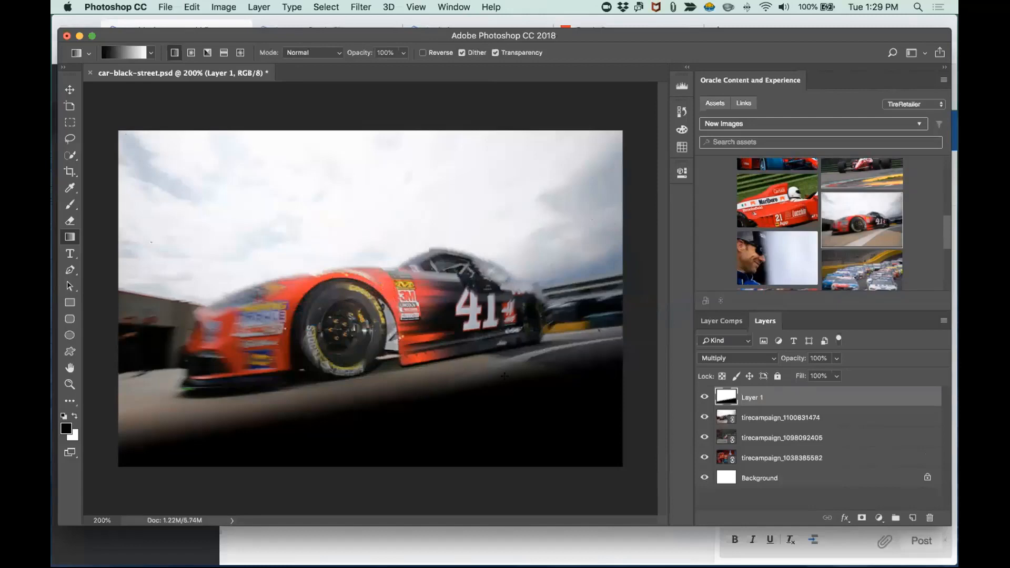
pyautogui.press('super+s')
# Switch to Chrome, reload car-black-street.psd in the document viewer, and review the updated image and its version history.
pyautogui.press('super+Tab')
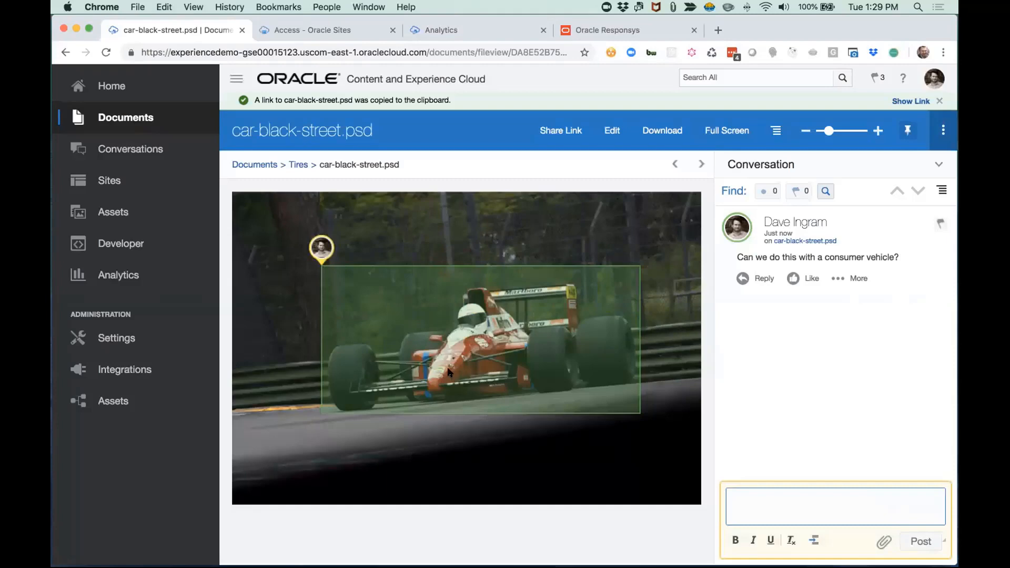
pyautogui.press('super+r')
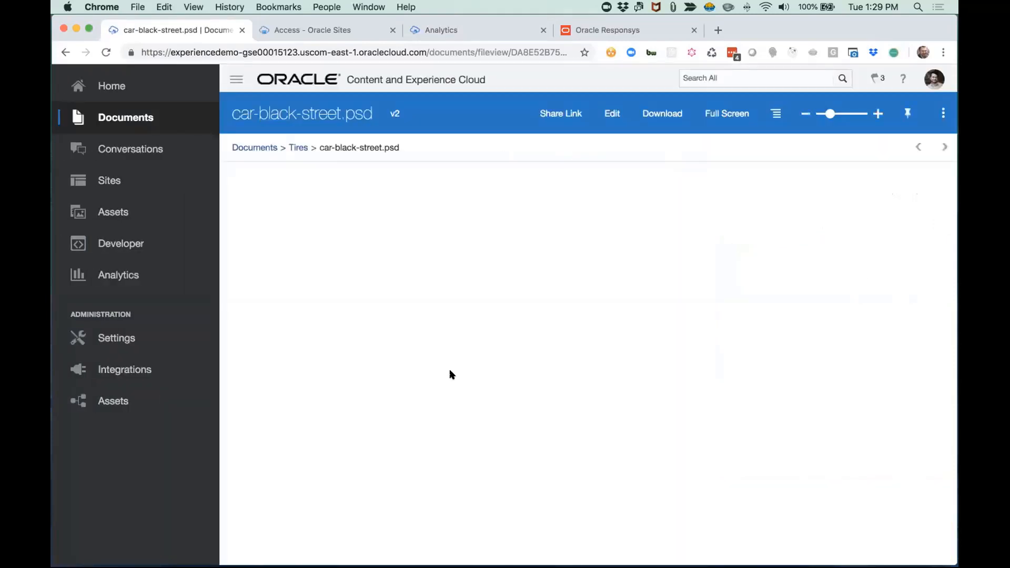
pyautogui.scroll(-3, 461, 419)
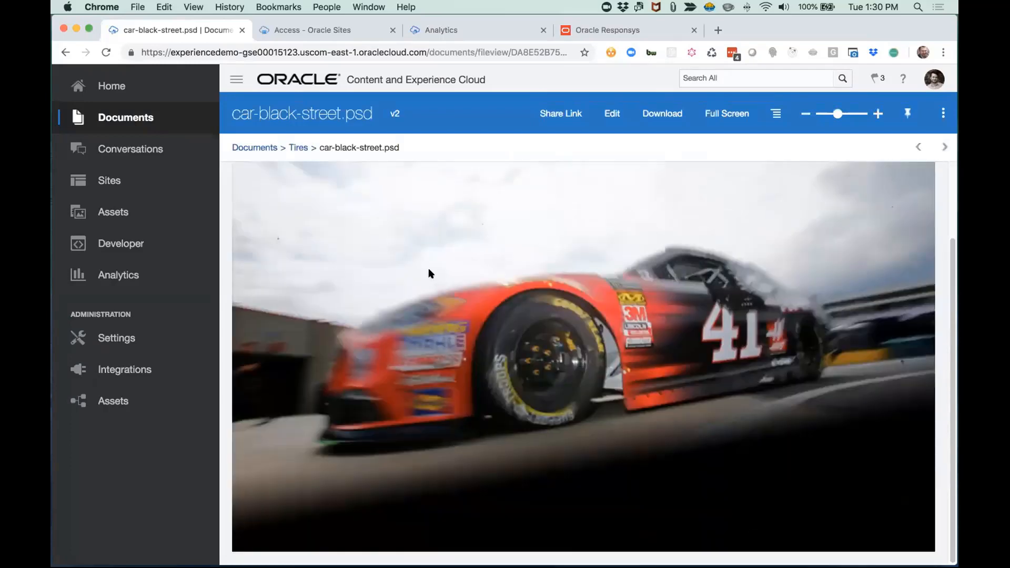
pyautogui.scroll(3, 429, 272)
pyautogui.scroll(-3, 377, 279)
pyautogui.click(391, 115)
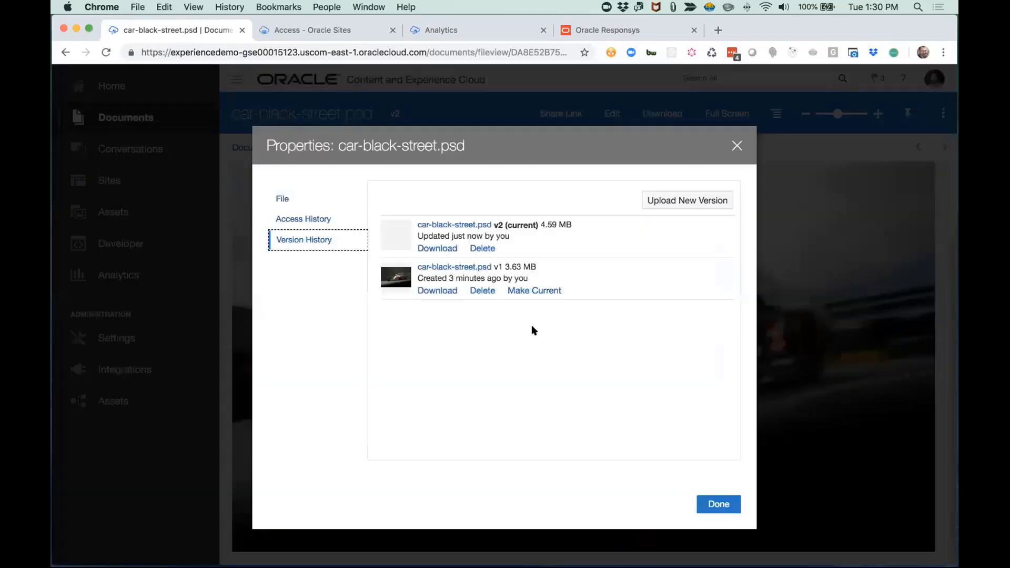
pyautogui.click(736, 144)
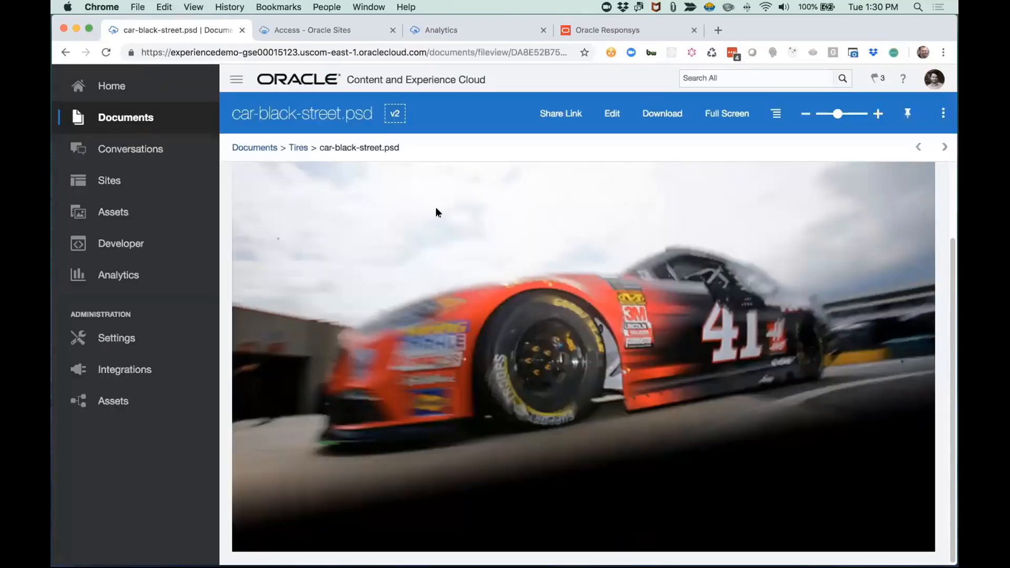
# Switch to Photoshop to review the image export options, and return to Chrome to check the document's additional actions.
pyautogui.press('super+Tab')
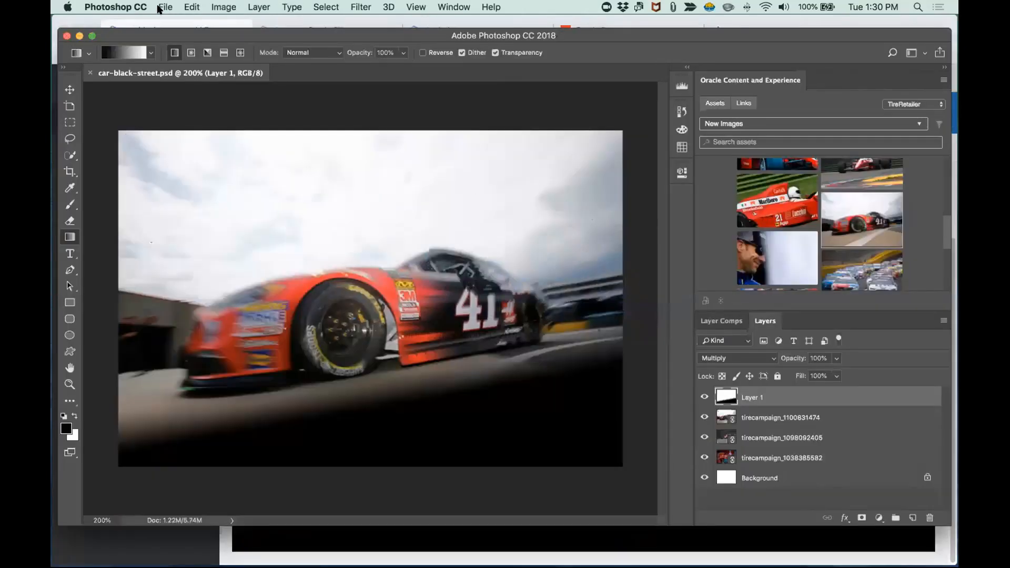
pyautogui.click(165, 7)
pyautogui.moveTo(226, 167)
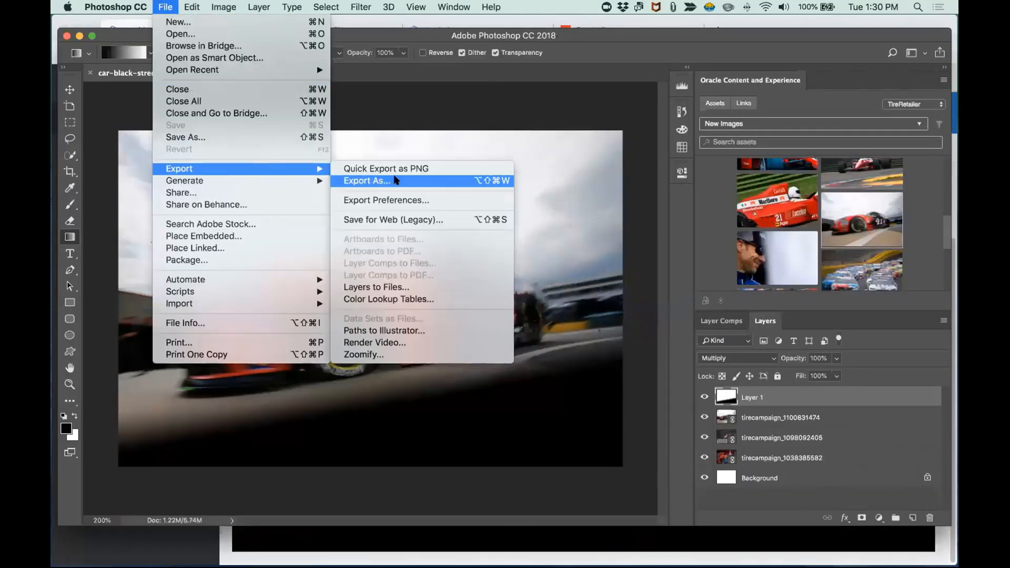
pyautogui.click(550, 134)
pyautogui.press('super+Tab')
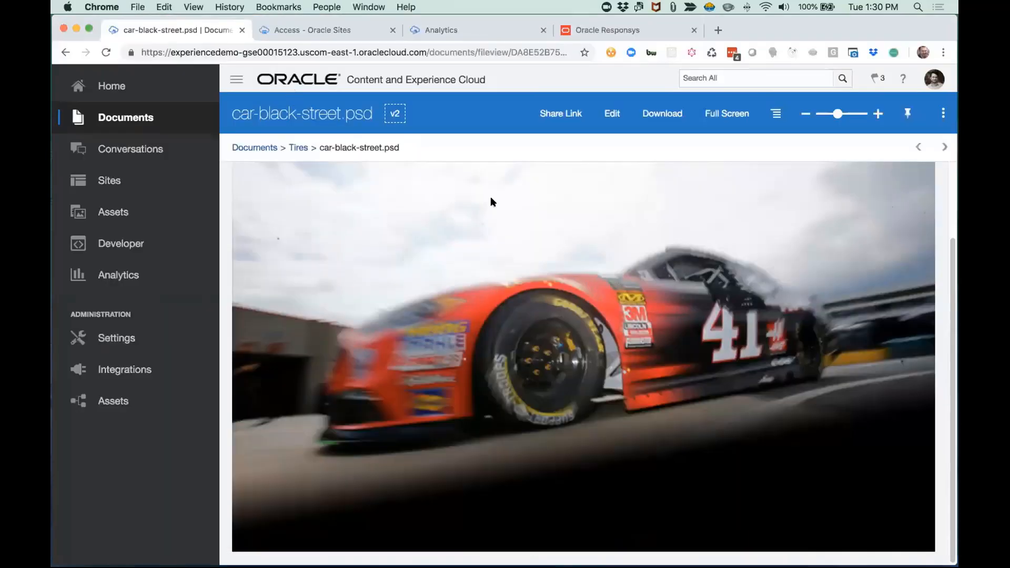
pyautogui.click(775, 115)
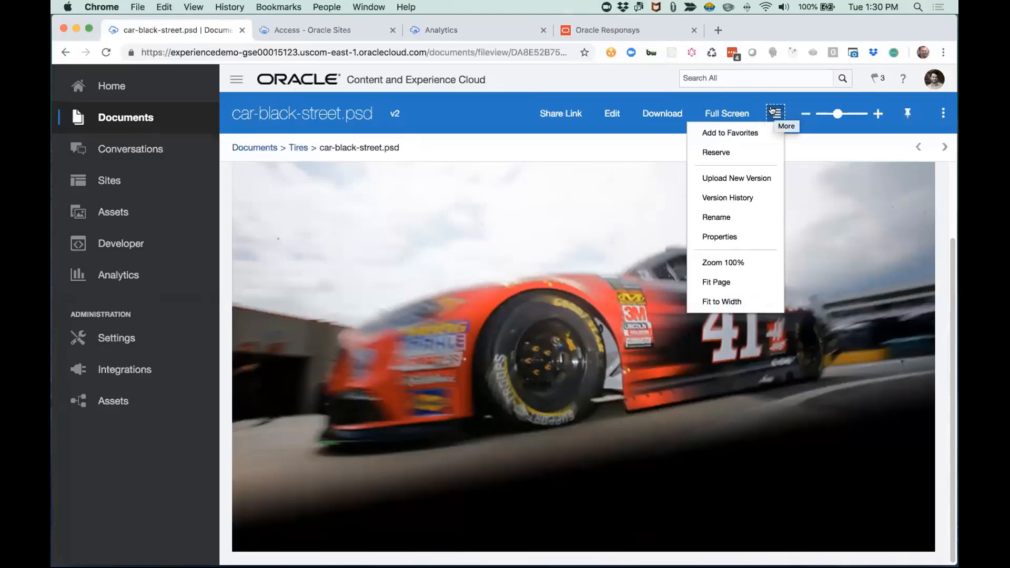
pyautogui.click(467, 85)
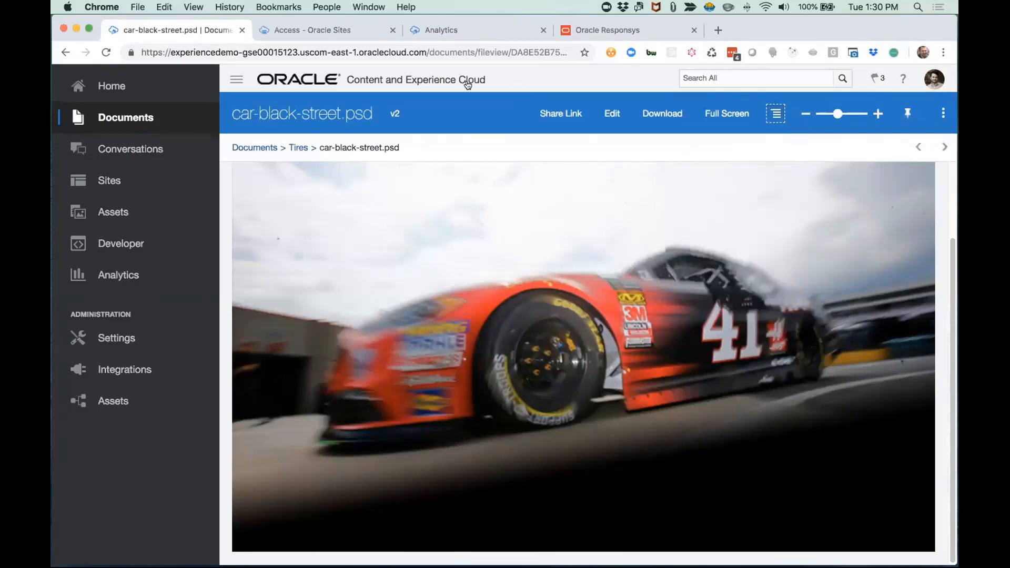
# Go back to the Tires folder and view Hug The Road thumbnail.png.
pyautogui.click(292, 148)
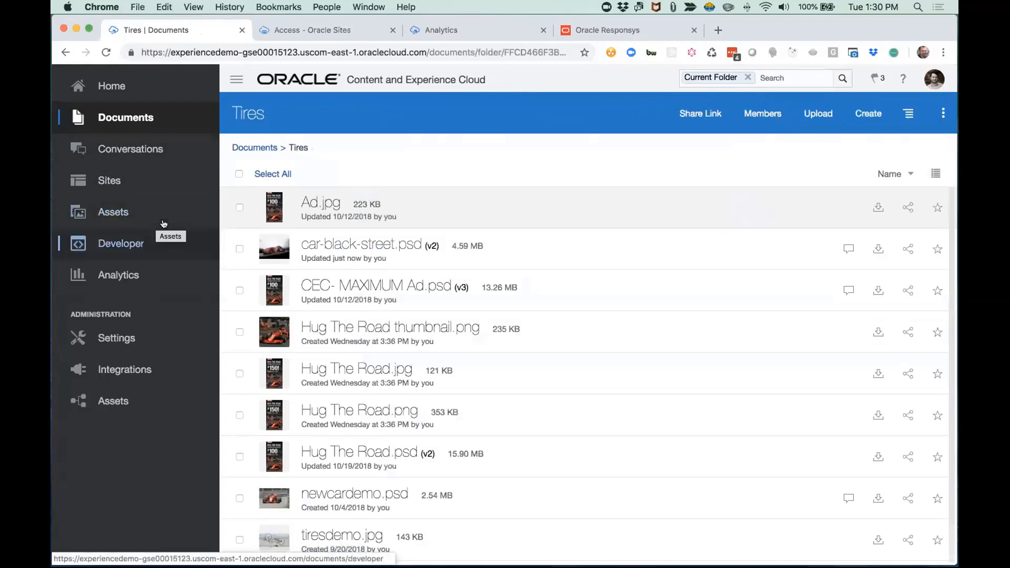
pyautogui.scroll(-2, 309, 247)
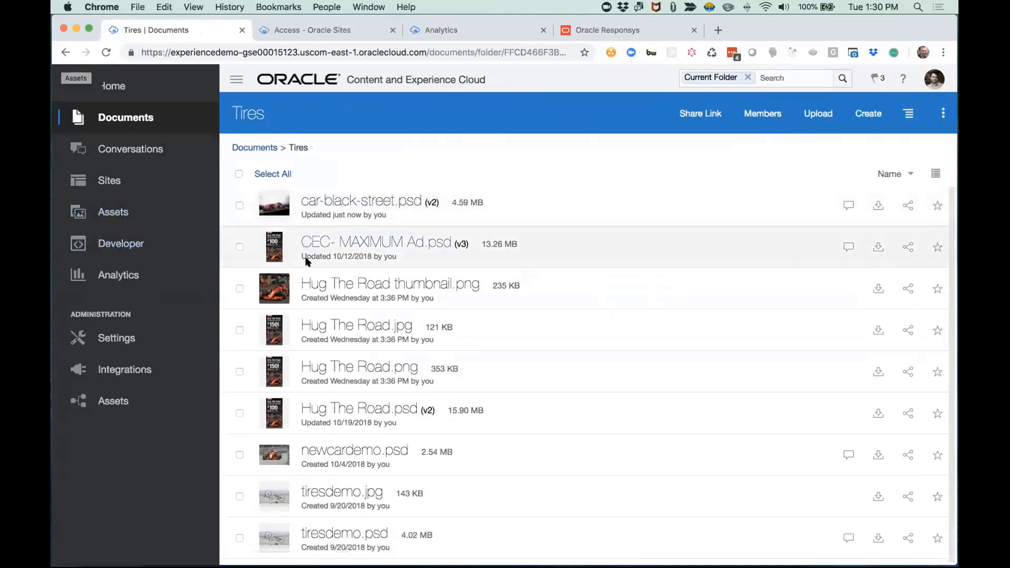
pyautogui.click(324, 285)
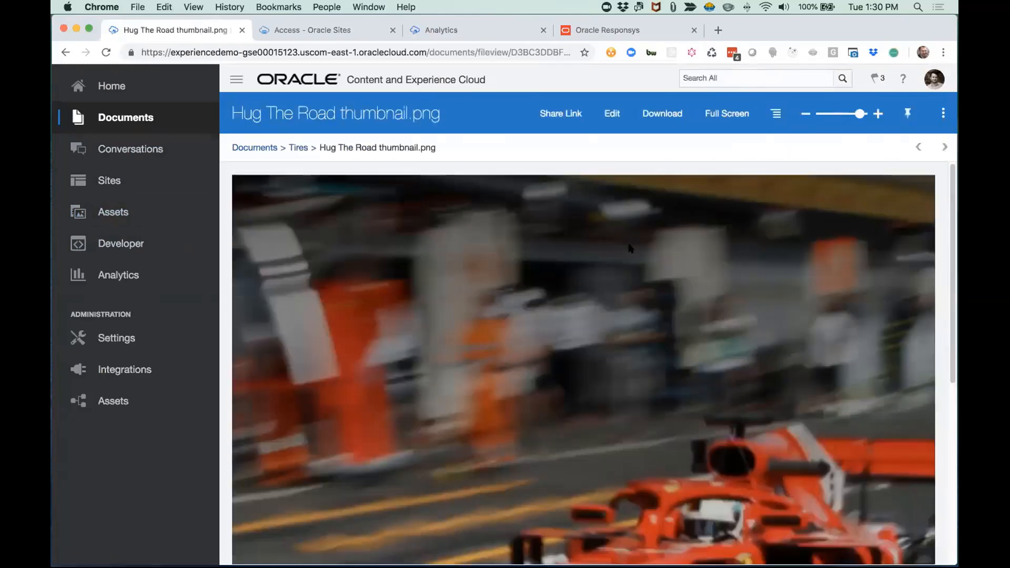
# From the Tires folder, add Hug The Road thumbnail.png to the TireRetailer asset repository.
pyautogui.click(298, 147)
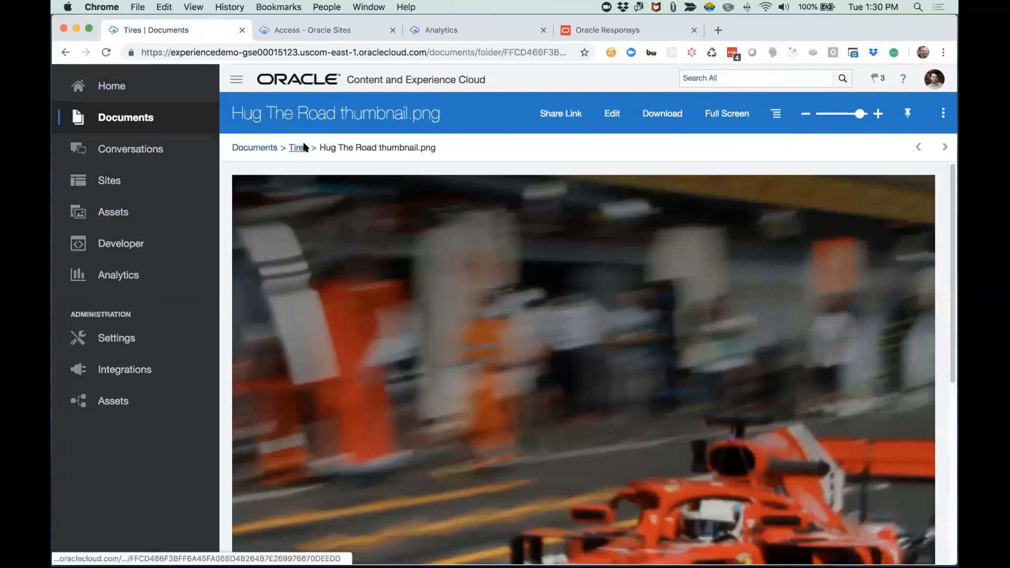
pyautogui.click(239, 332)
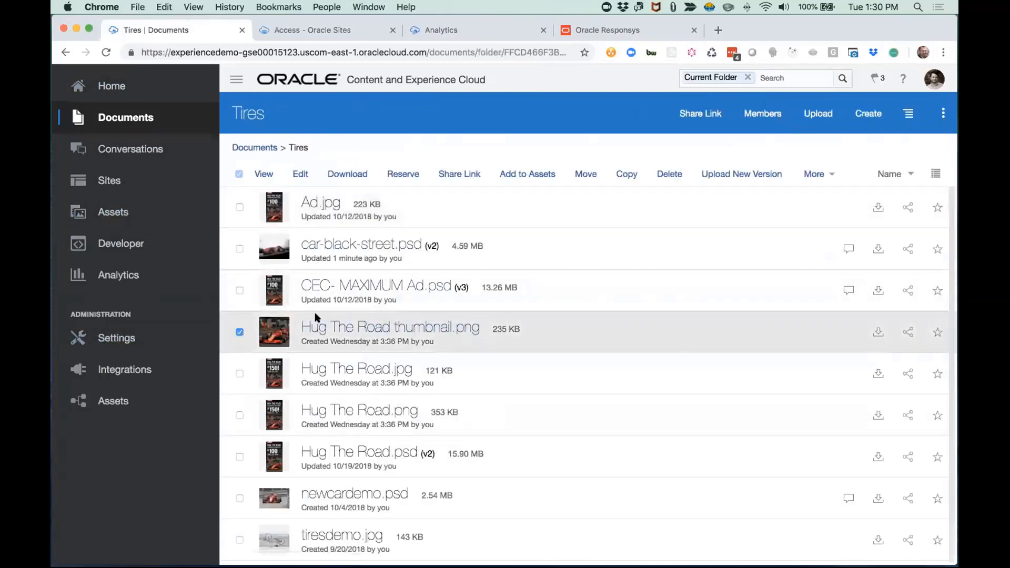
pyautogui.click(526, 173)
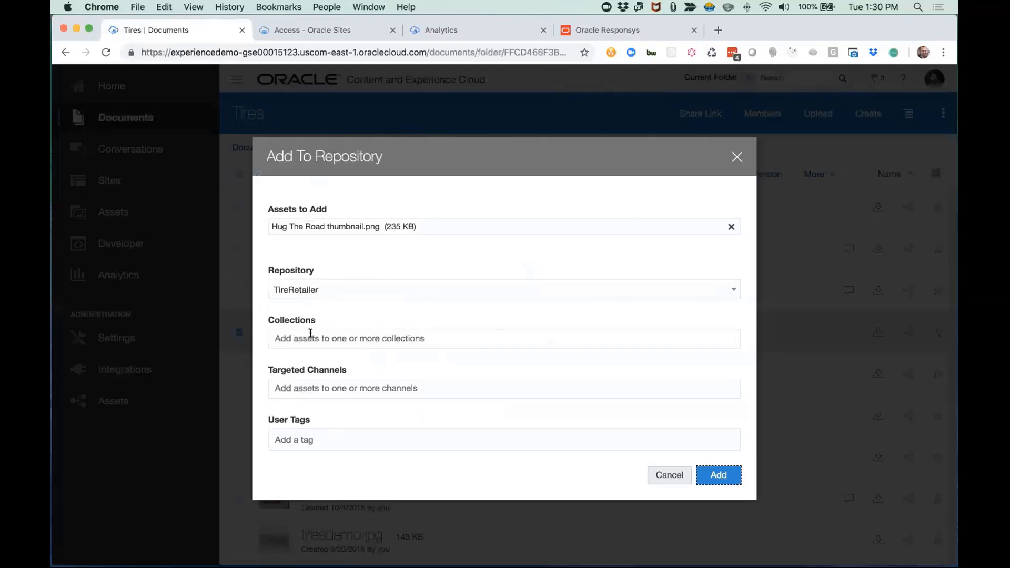
pyautogui.click(718, 476)
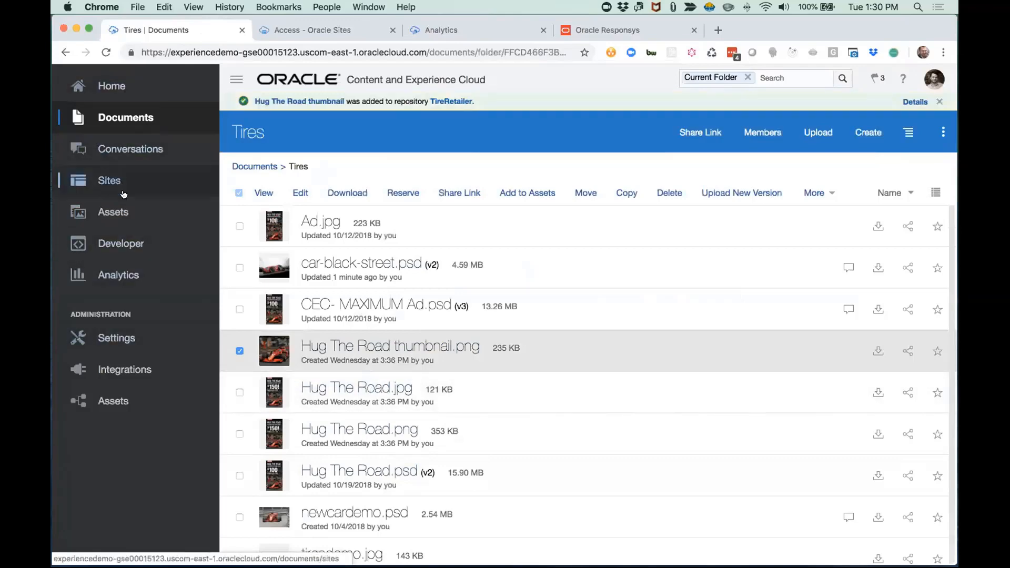
# Open Assets and browse the images and content items in the TireRetailer repository.
pyautogui.click(126, 209)
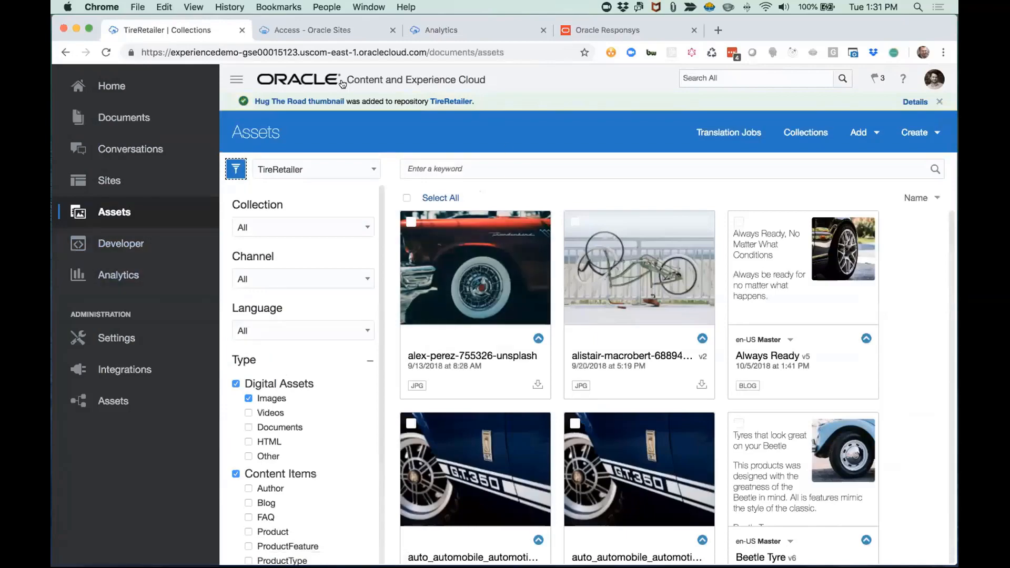
pyautogui.scroll(-3, 500, 302)
pyautogui.scroll(-10, 500, 302)
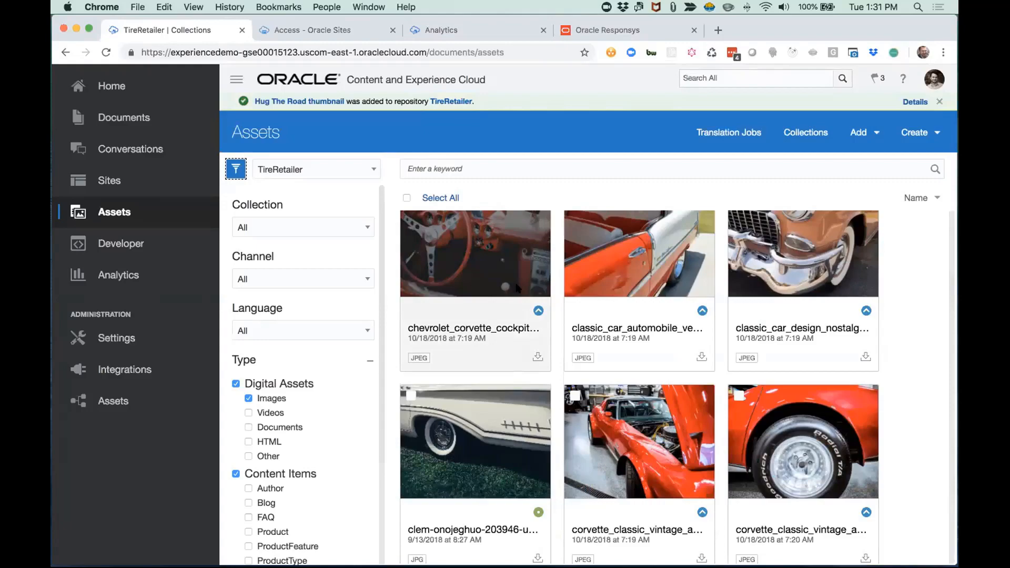
pyautogui.scroll(-20, 716, 315)
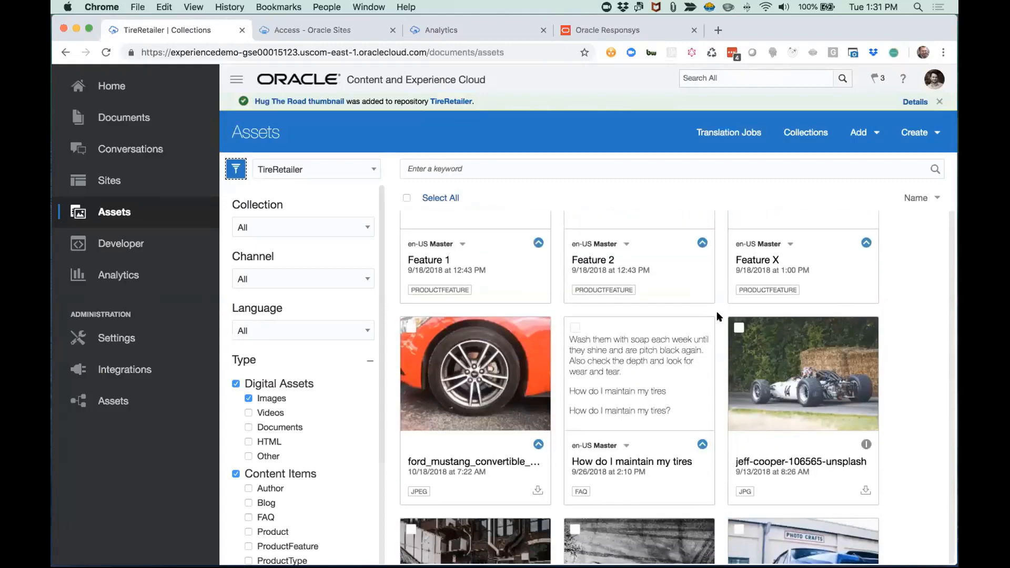
pyautogui.scroll(-20, 717, 316)
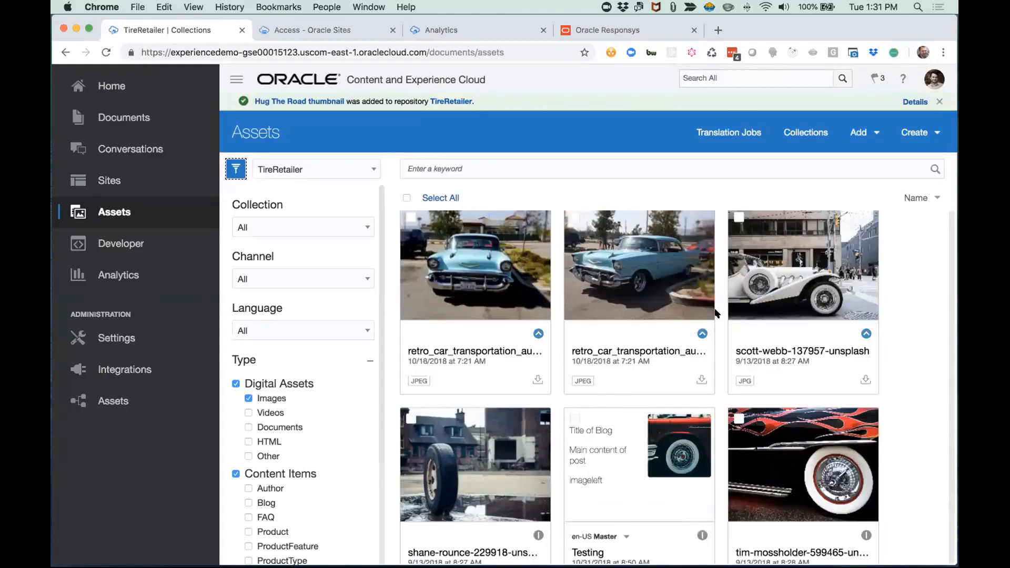
pyautogui.scroll(-8, 716, 314)
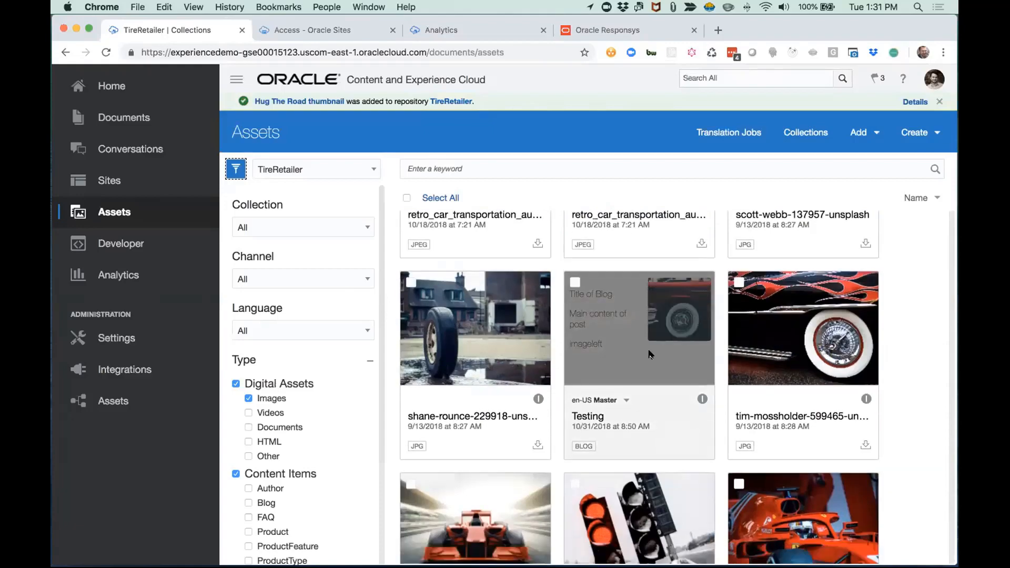
pyautogui.scroll(-3, 649, 354)
pyautogui.scroll(20, 648, 353)
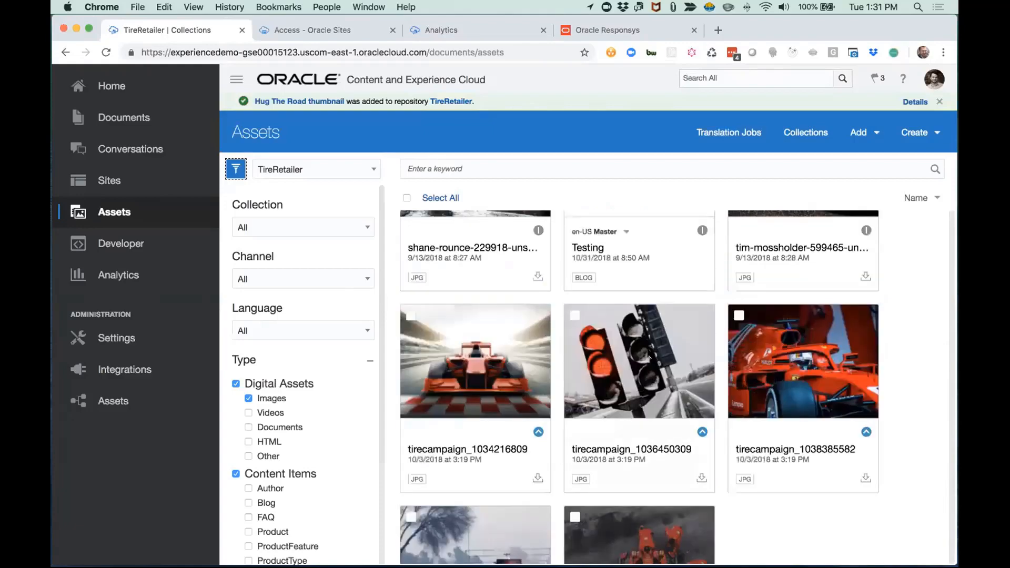
pyautogui.scroll(20, 630, 352)
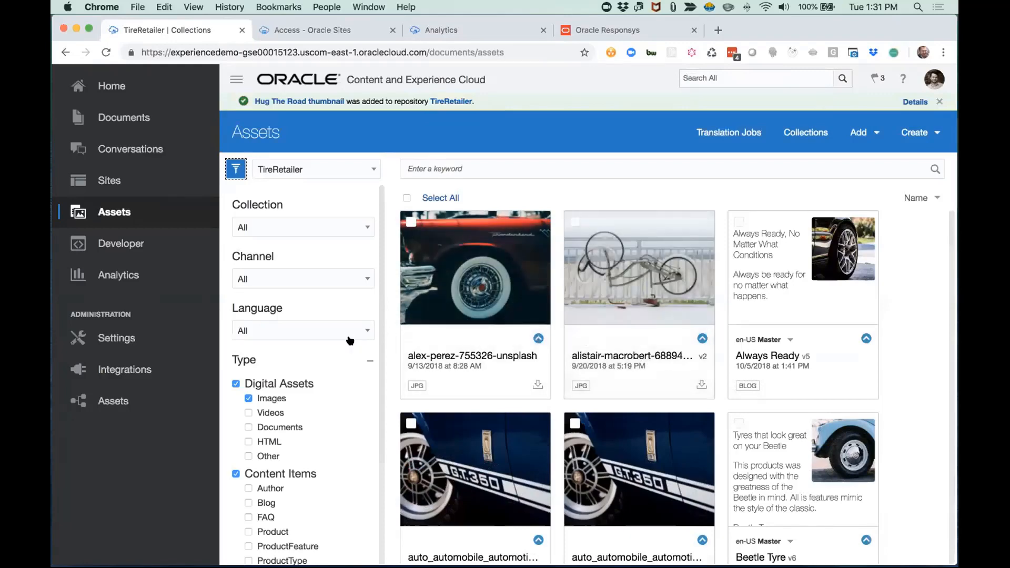
# Open Sites and look through the list of available sites.
pyautogui.click(122, 181)
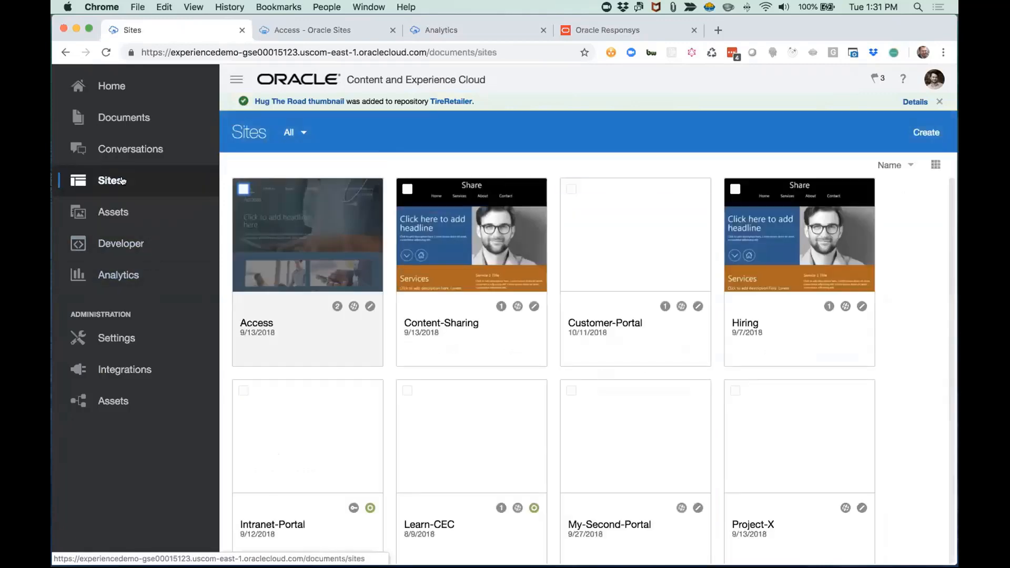
pyautogui.scroll(-4, 478, 392)
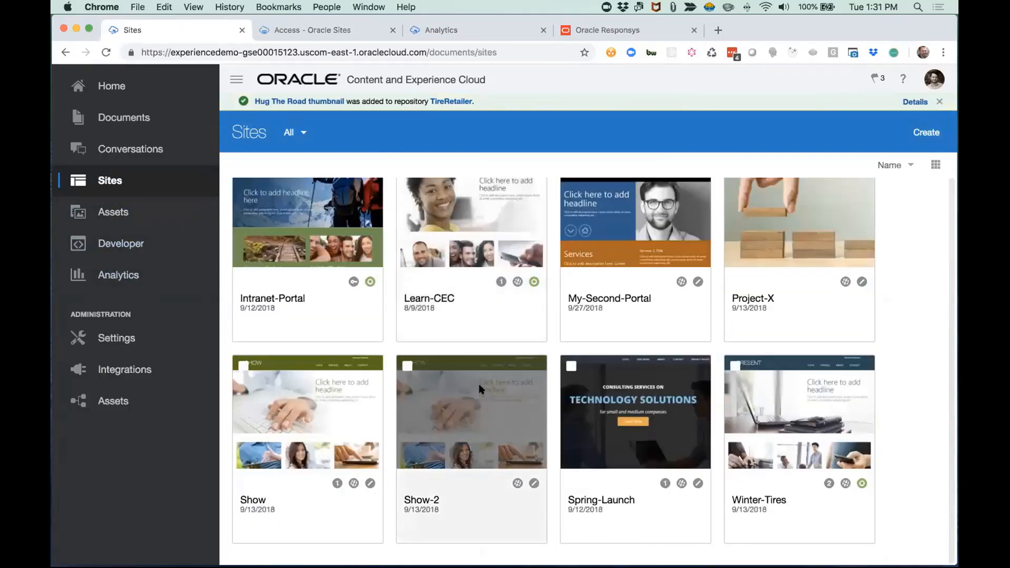
pyautogui.scroll(5, 477, 378)
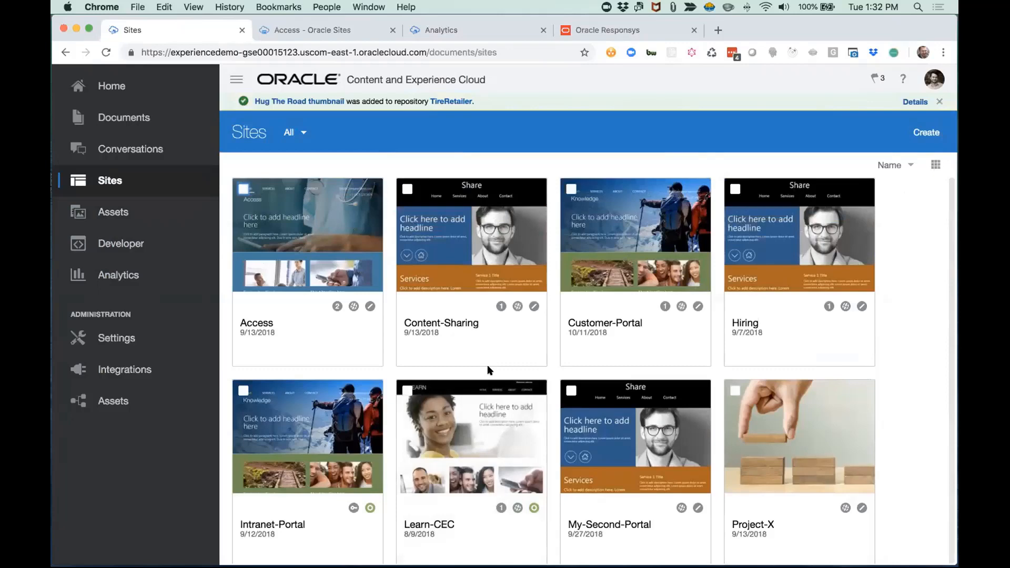
# Switch to Finder, widen the Demo Videos window, and preview AR Tires.mp4 from the Channels folder.
pyautogui.press('super+Tab')
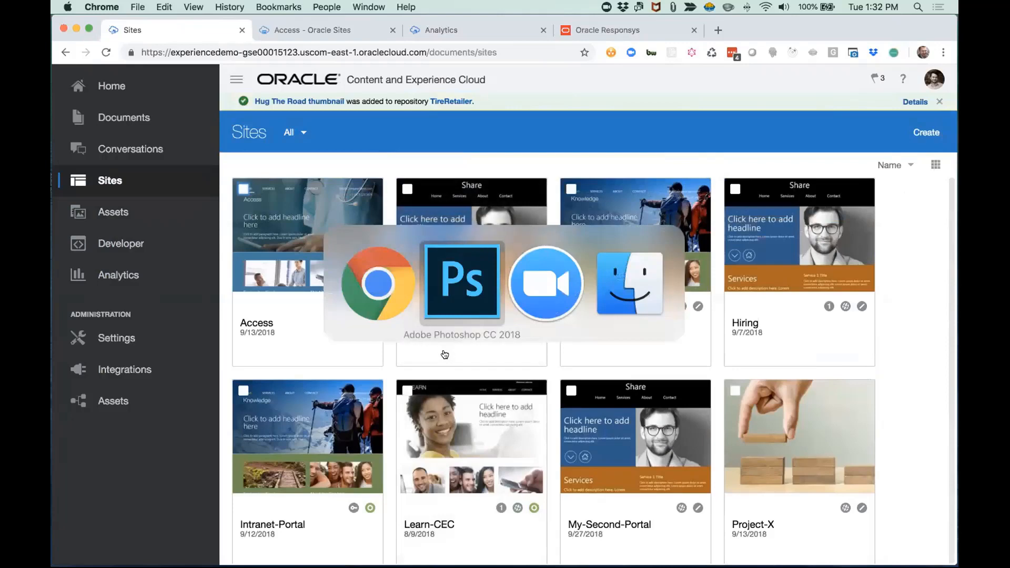
pyautogui.press('super+Tab')
pyautogui.press('super+Tab')
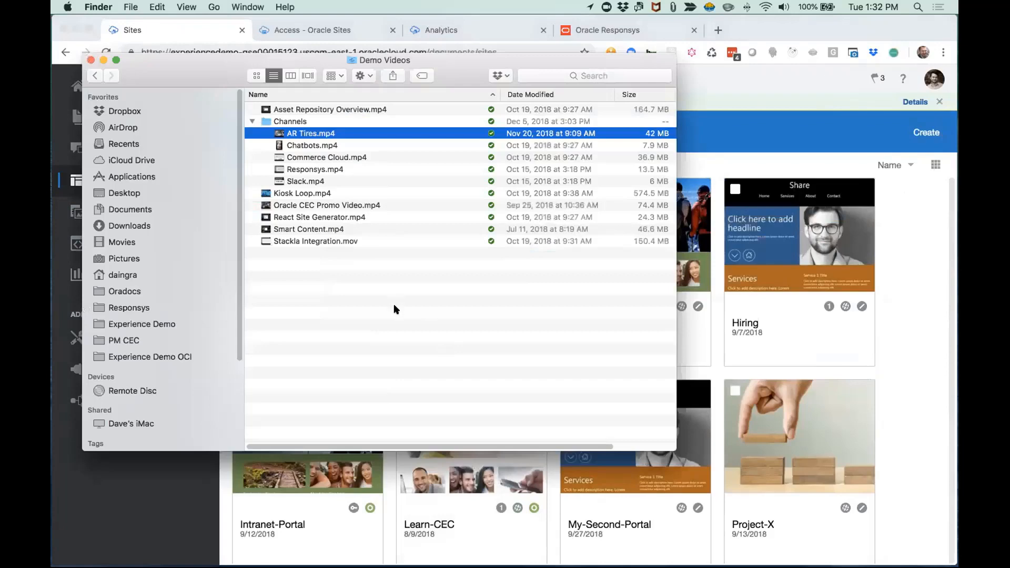
pyautogui.moveTo(665, 453); pyautogui.dragTo(844, 456)
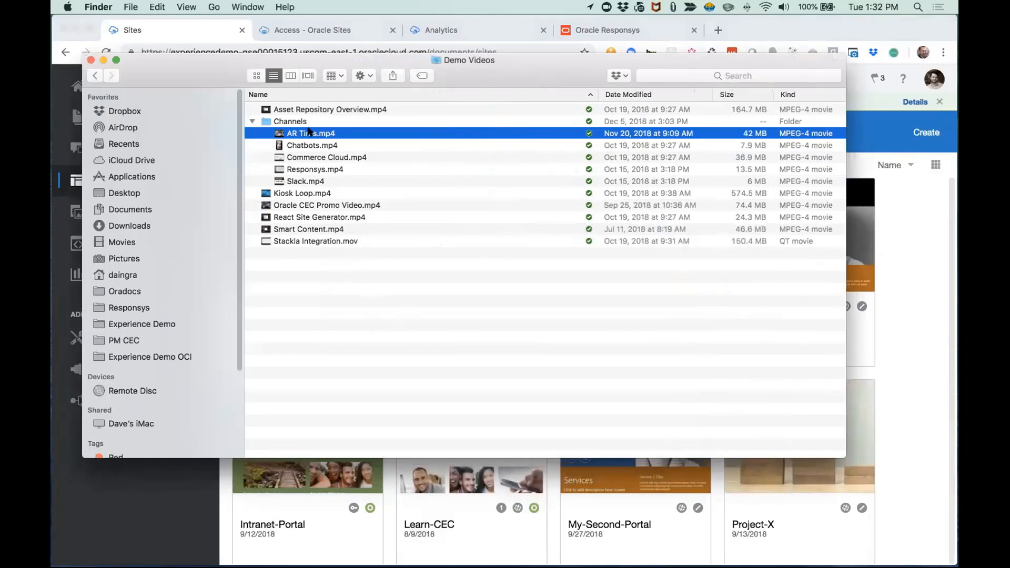
pyautogui.press('space')
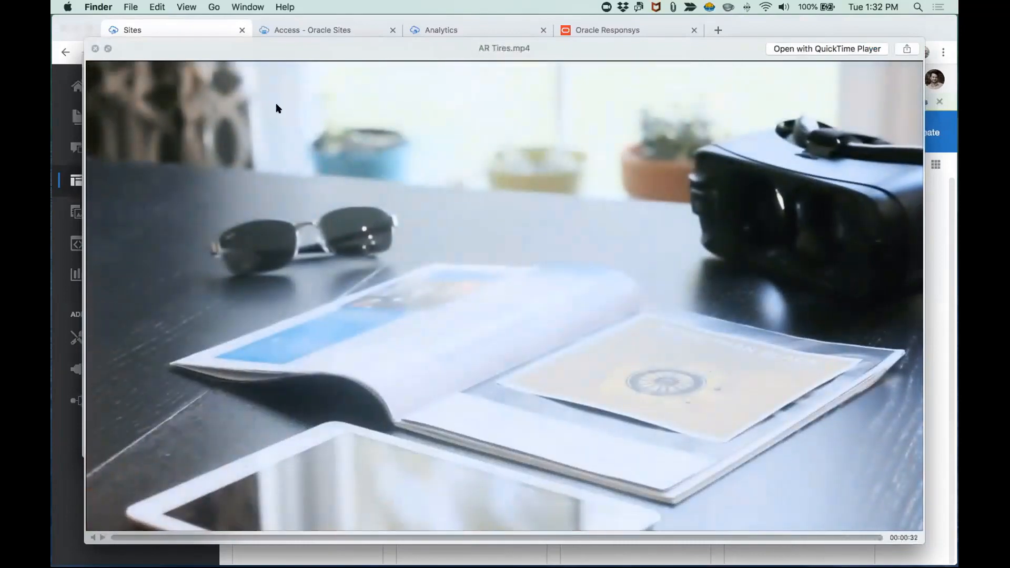
pyautogui.click(95, 49)
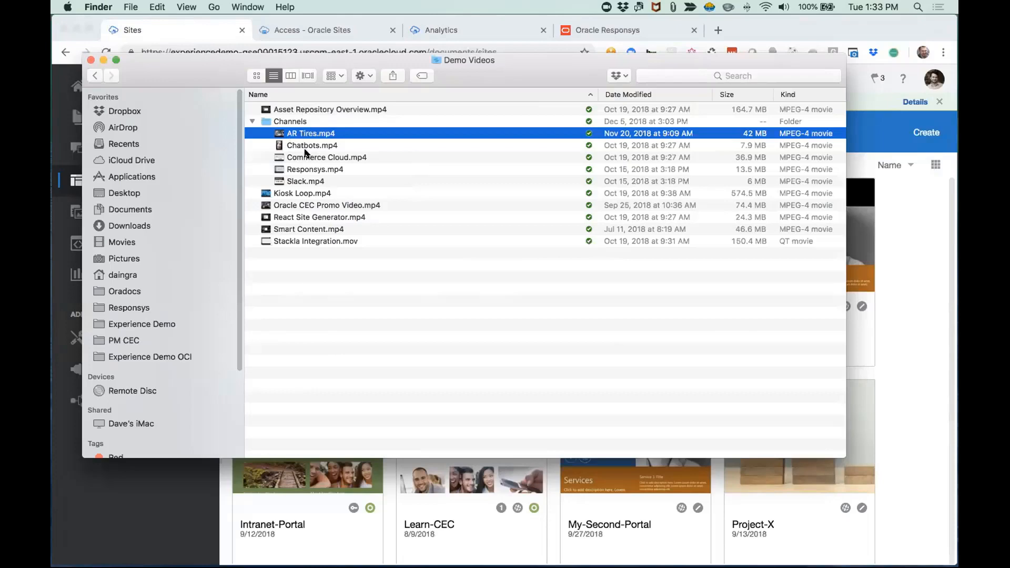
# Preview Slack.mp4 from the Channels folder, skip ahead through the chat demo, and close the preview.
pyautogui.click(302, 181)
pyautogui.press('space')
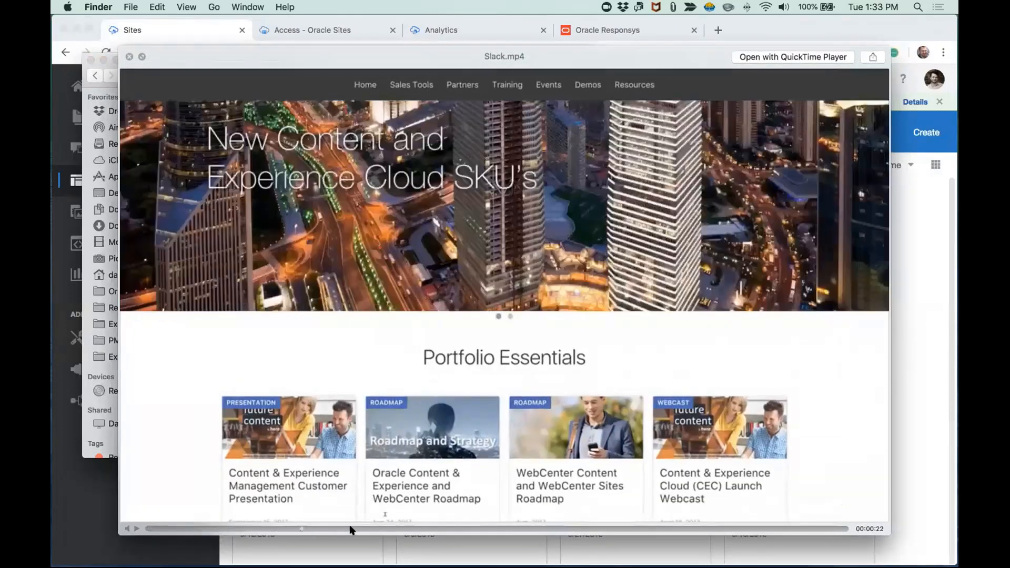
pyautogui.click(404, 528)
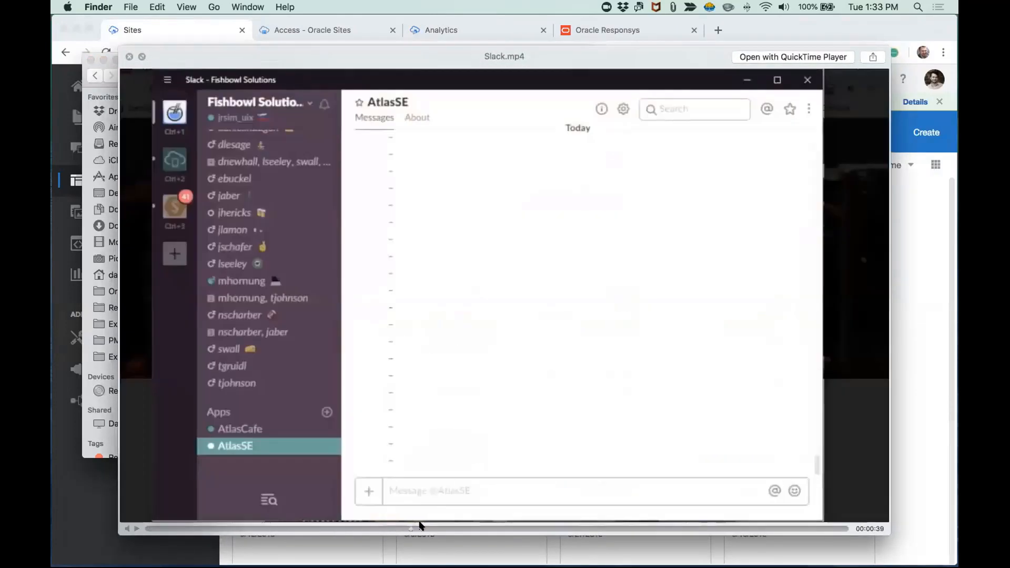
pyautogui.moveTo(419, 523); pyautogui.dragTo(588, 528)
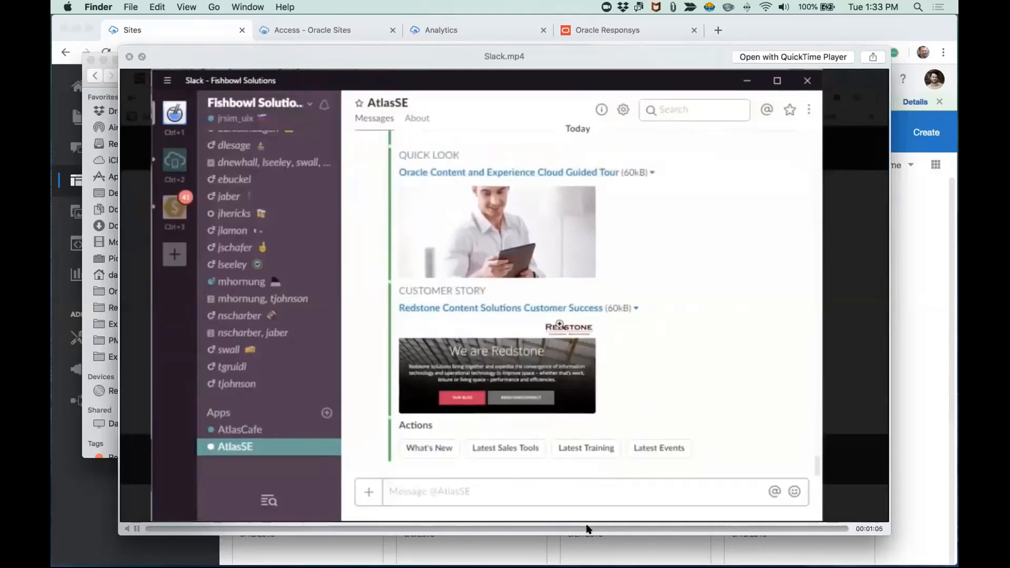
pyautogui.press('space')
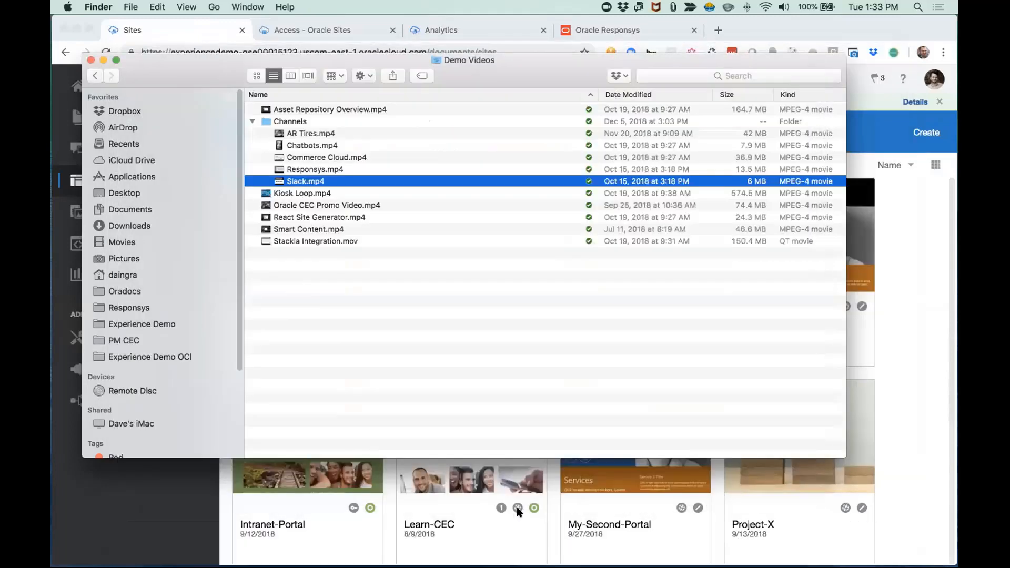
# Preview Chatbots.mp4, skip ahead through the mobile demo, then close the preview and clear the file selection.
pyautogui.click(298, 147)
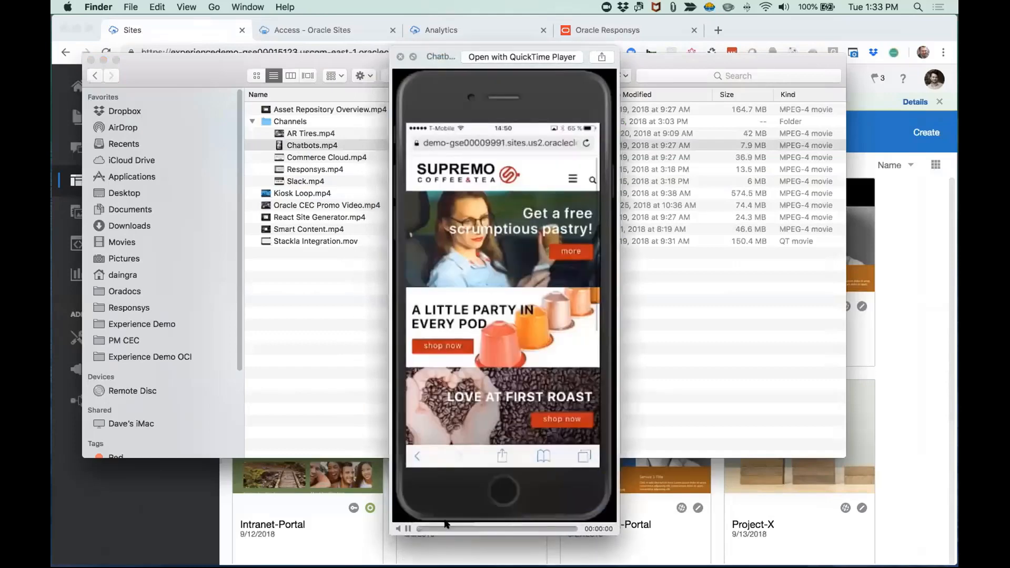
pyautogui.moveTo(446, 528); pyautogui.dragTo(534, 531)
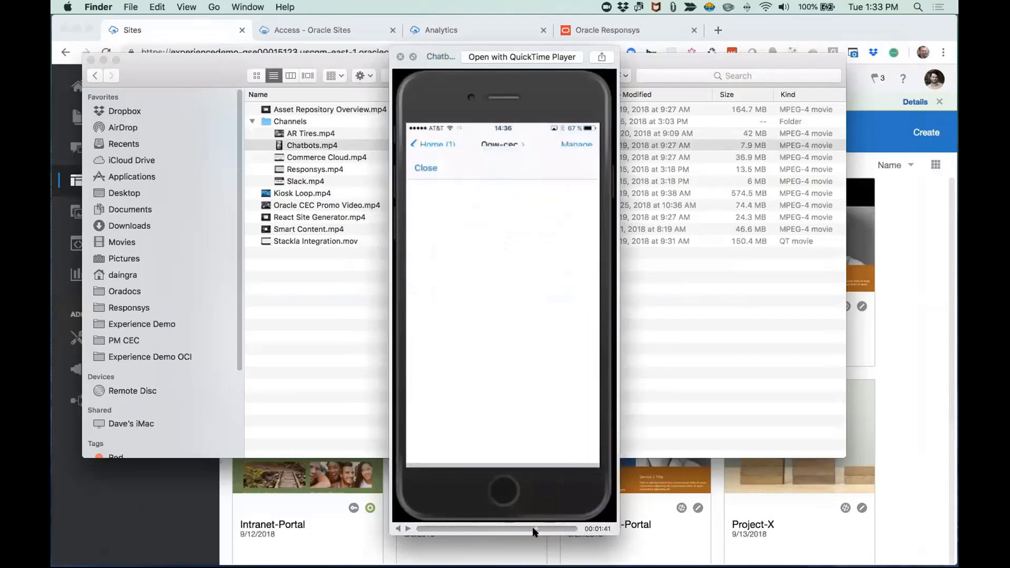
pyautogui.press('space')
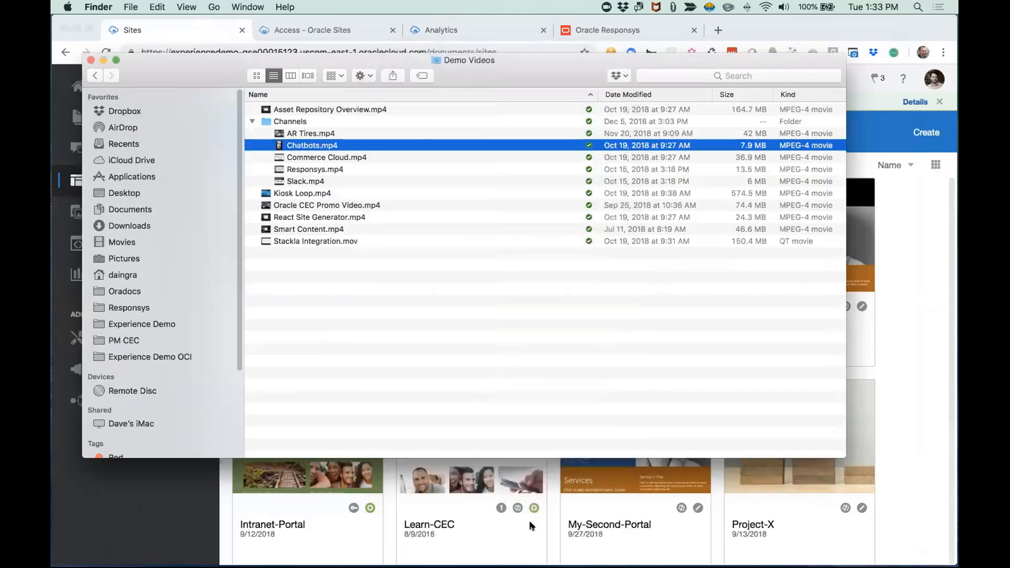
pyautogui.click(412, 350)
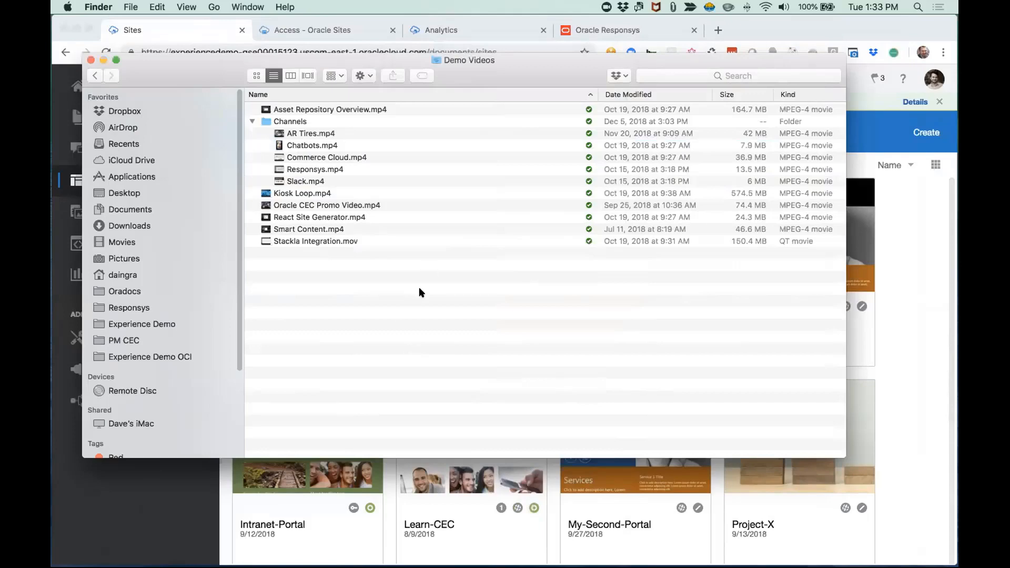
# Switch to Oracle Responsys, open the email's main image for editing, and choose Content and Experience Cloud as its image source.
pyautogui.click(633, 32)
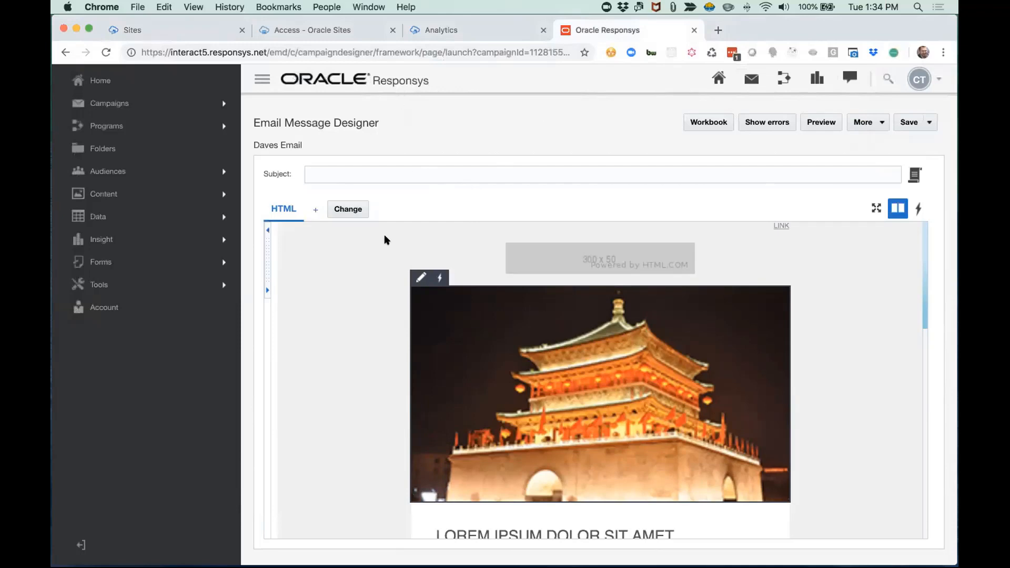
pyautogui.moveTo(923, 254)
pyautogui.mouseDown()
pyautogui.moveTo(923, 263)
pyautogui.moveTo(924, 239)
pyautogui.mouseUp()
pyautogui.click(417, 279)
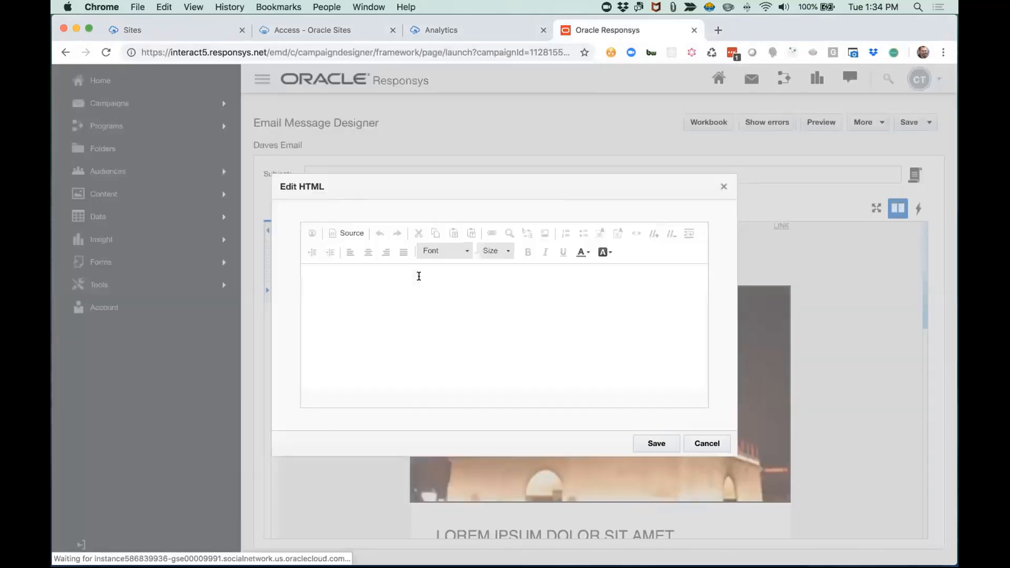
pyautogui.click(515, 327)
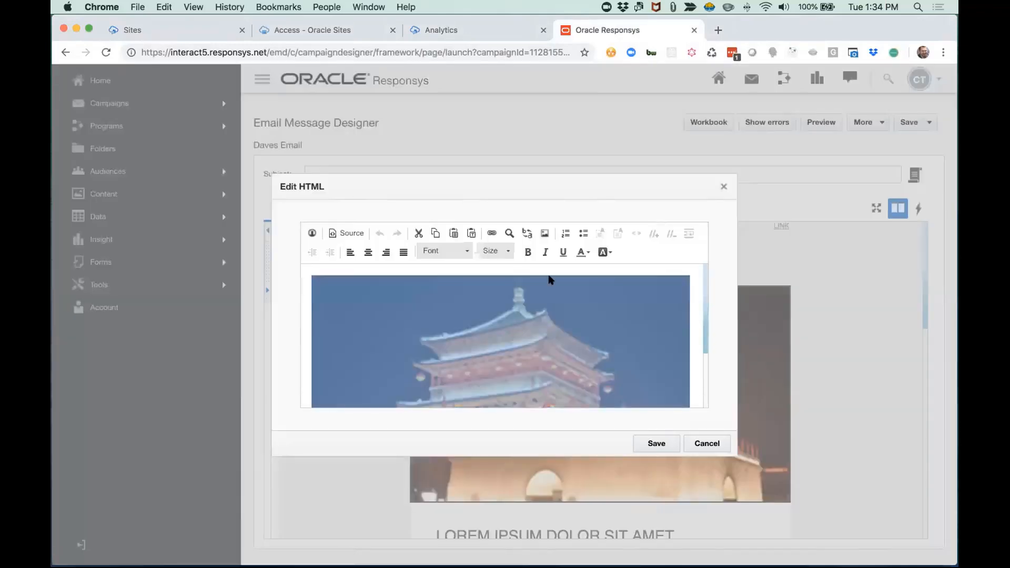
pyautogui.click(543, 234)
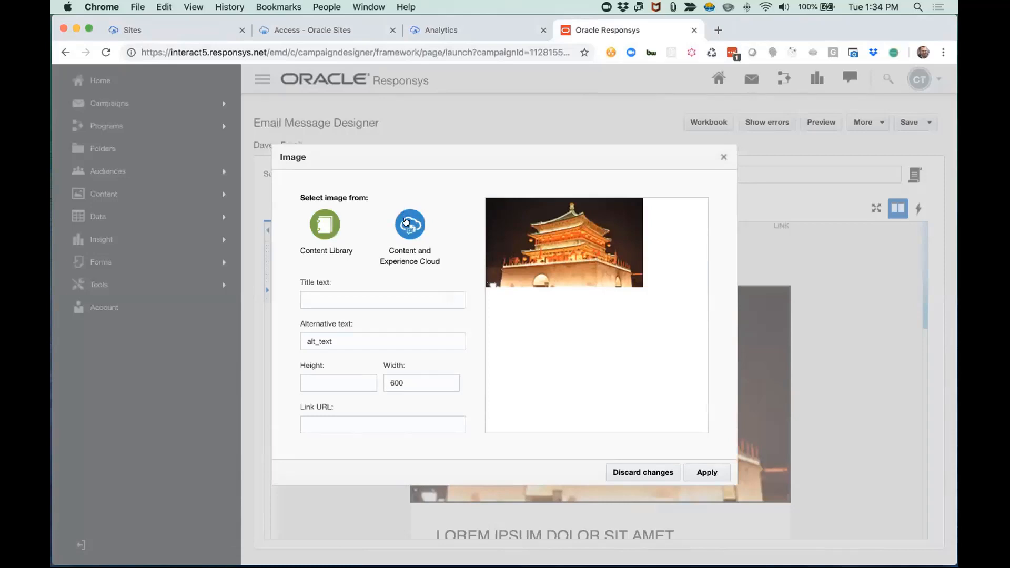
pyautogui.click(406, 223)
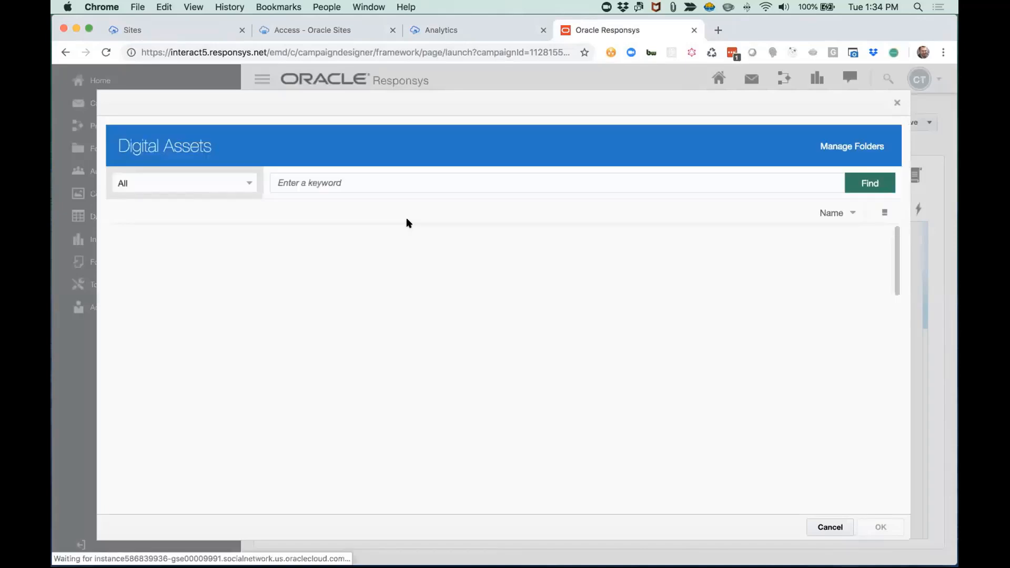
# Replace the email's main image with the san_francisco PNG from Digital Assets, apply it, and save the HTML edit.
pyautogui.scroll(-10, 443, 313)
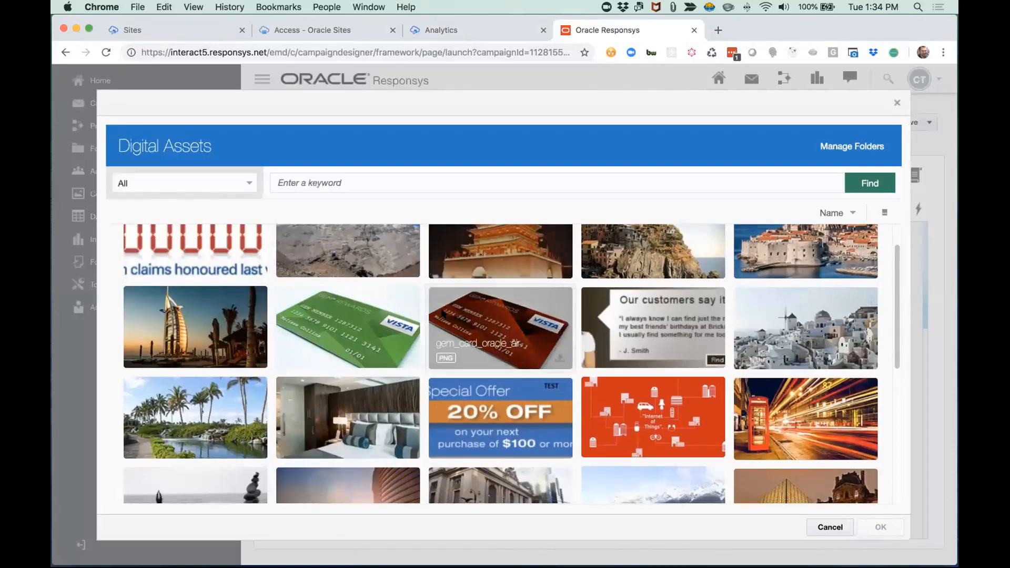
pyautogui.scroll(-2, 446, 311)
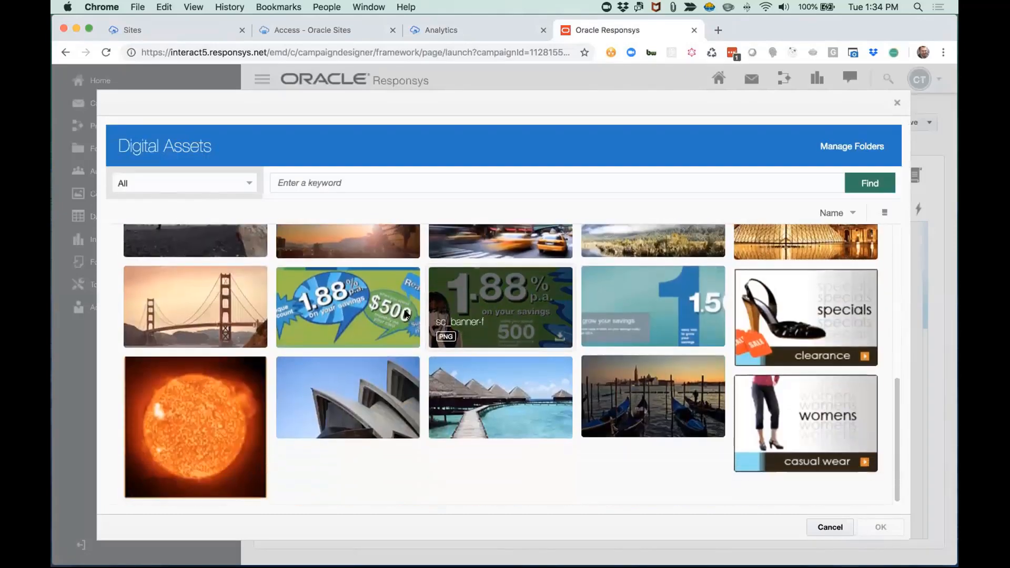
pyautogui.click(201, 314)
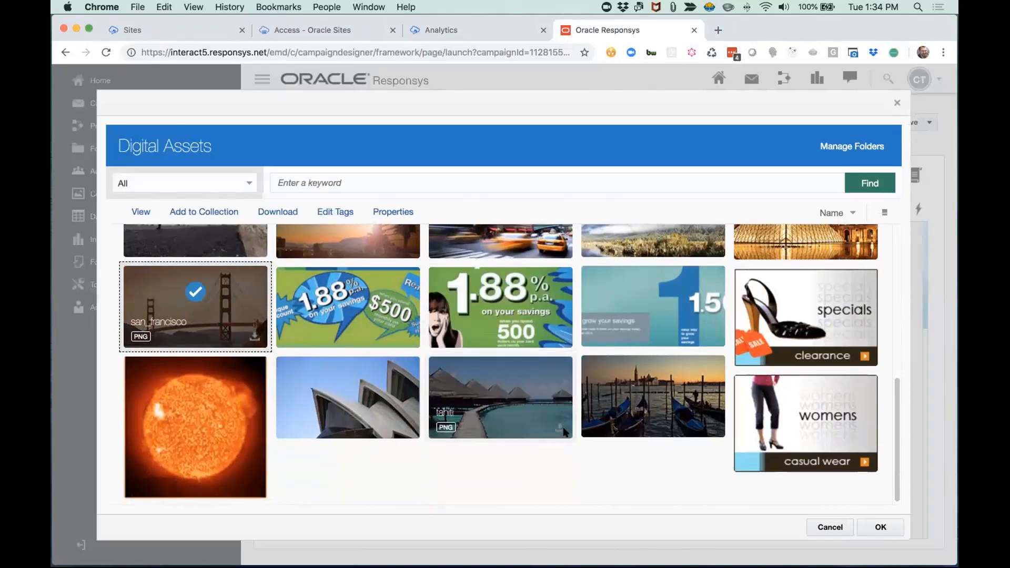
pyautogui.click(887, 526)
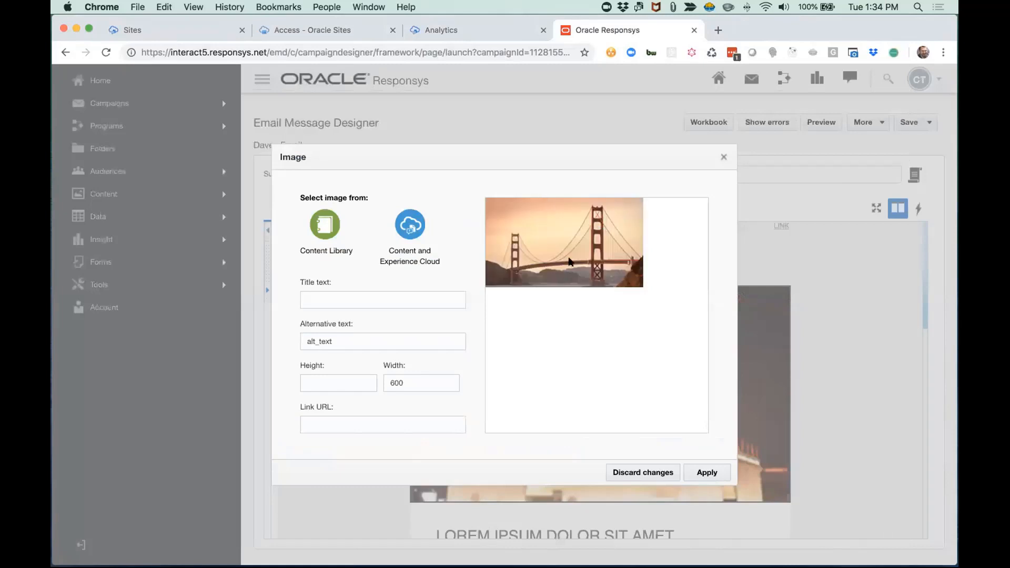
pyautogui.click(716, 472)
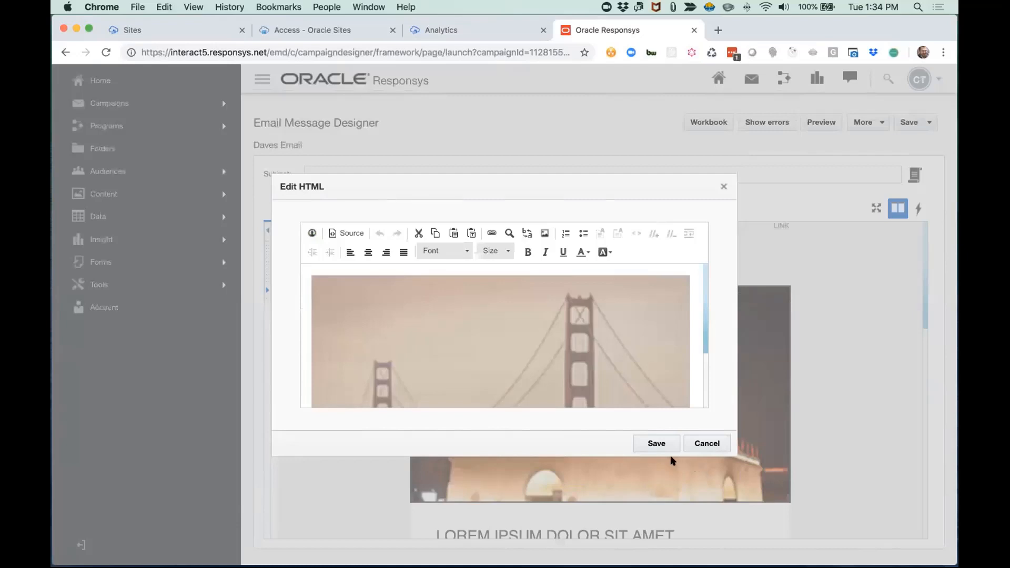
pyautogui.click(655, 444)
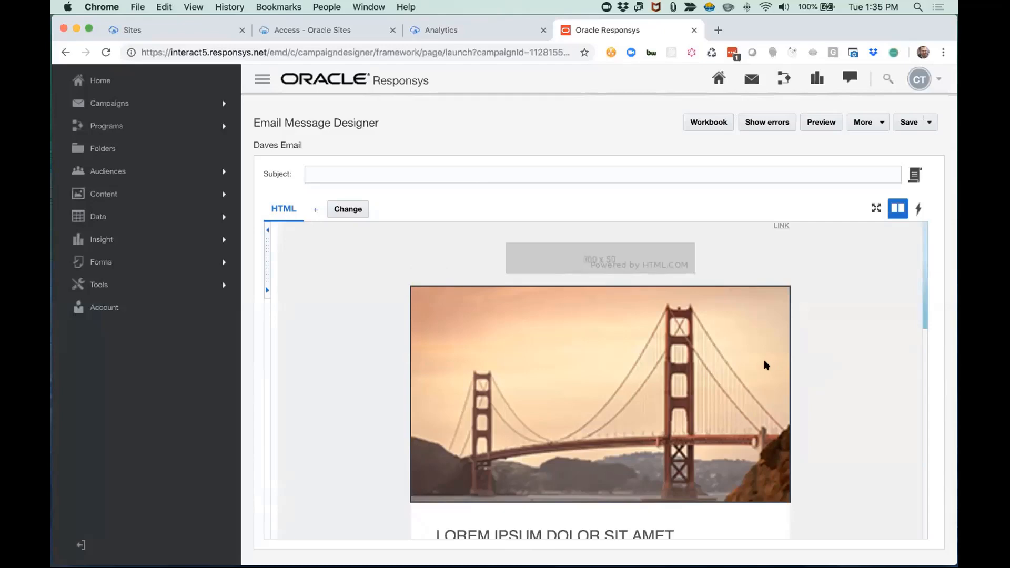
# Return to the Sites list and look over the Access, Content-Sharing and Customer-Portal sites.
pyautogui.click(187, 32)
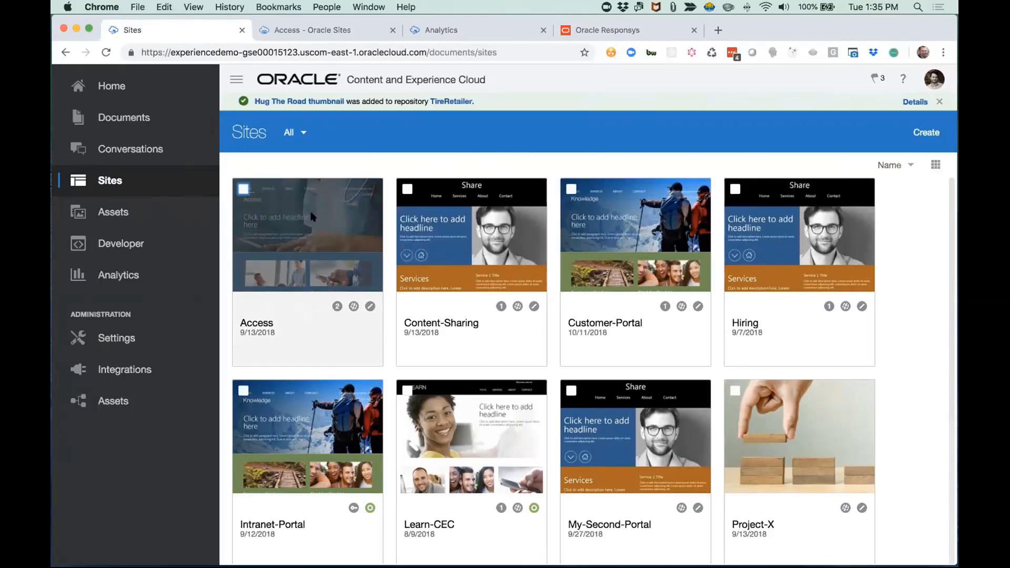
pyautogui.click(347, 234)
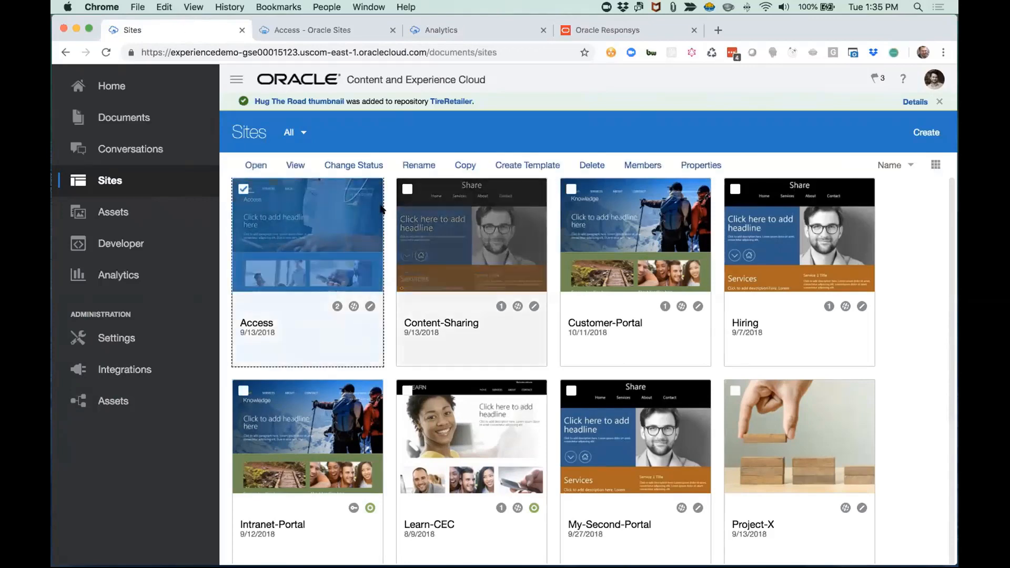
pyautogui.click(470, 247)
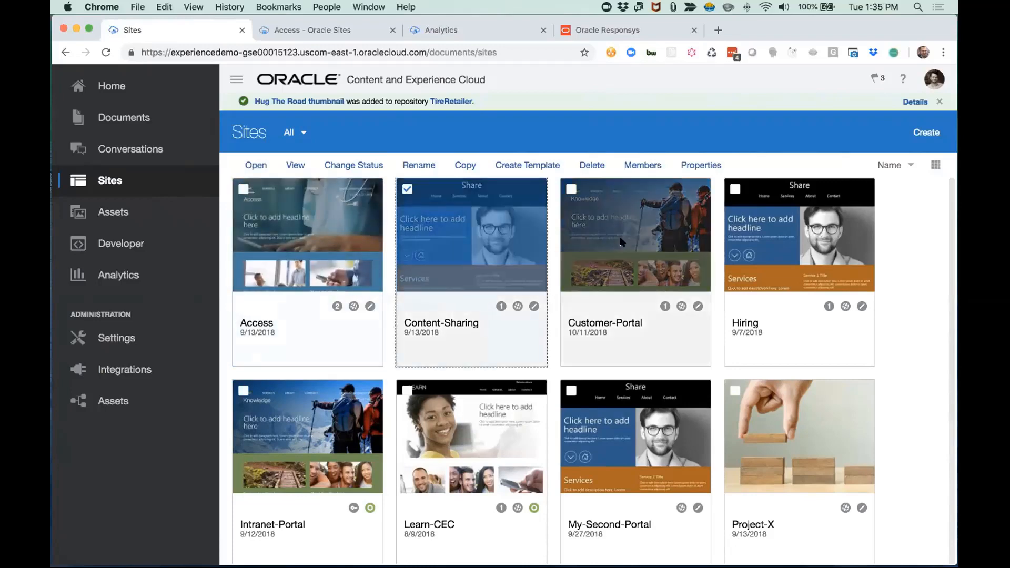
pyautogui.click(622, 257)
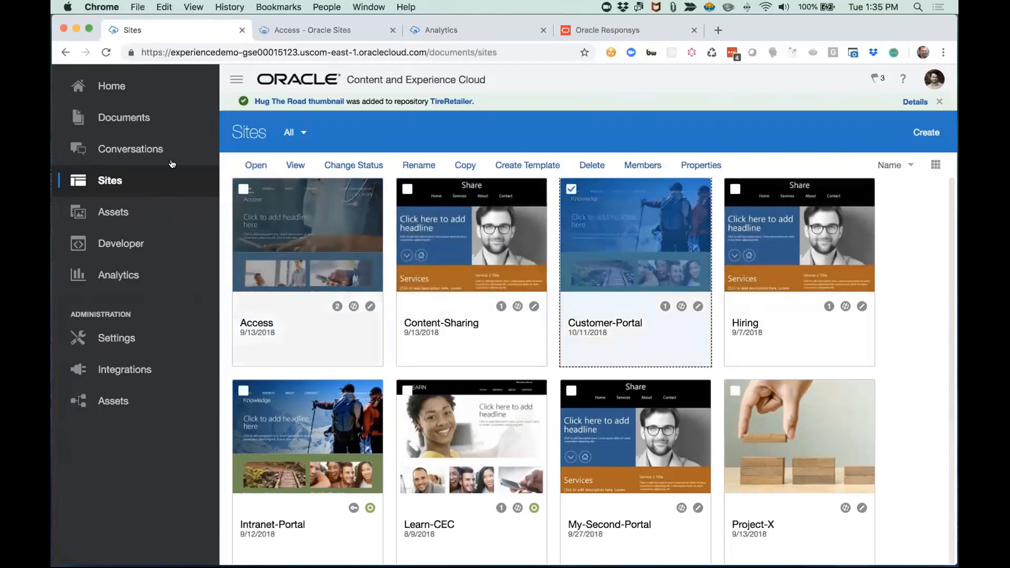
pyautogui.scroll(-1, 470, 282)
pyautogui.scroll(1, 470, 282)
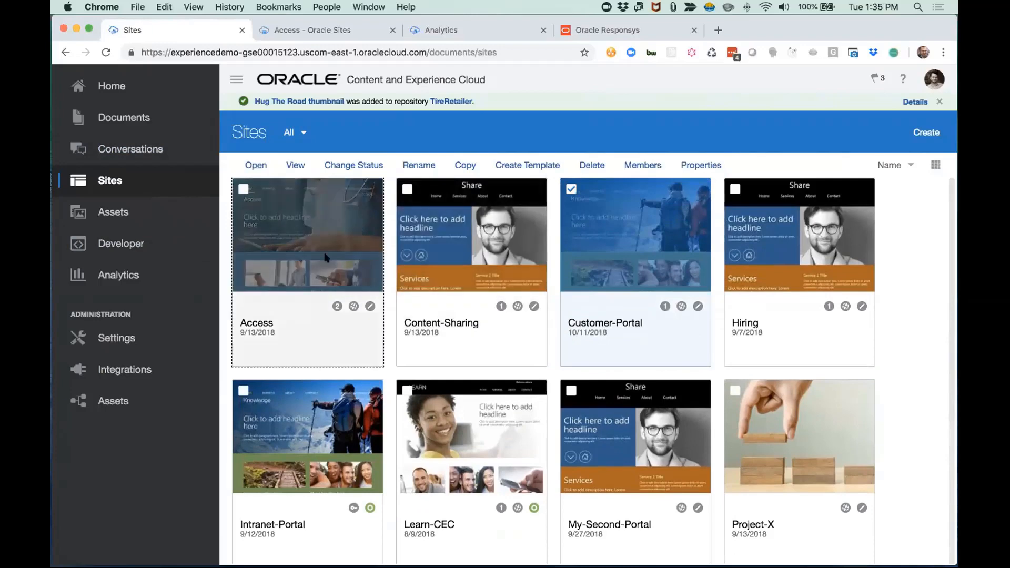
# Select the Access site, go to its site builder, and look over the HOME page with the heading deselected.
pyautogui.click(322, 197)
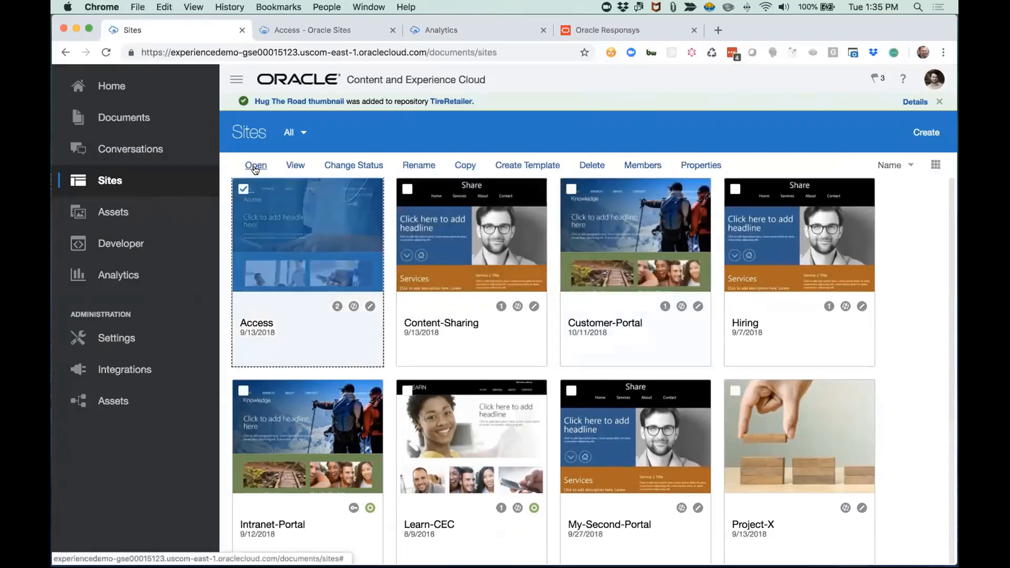
pyautogui.hotkey('ctrl', 'Tab')
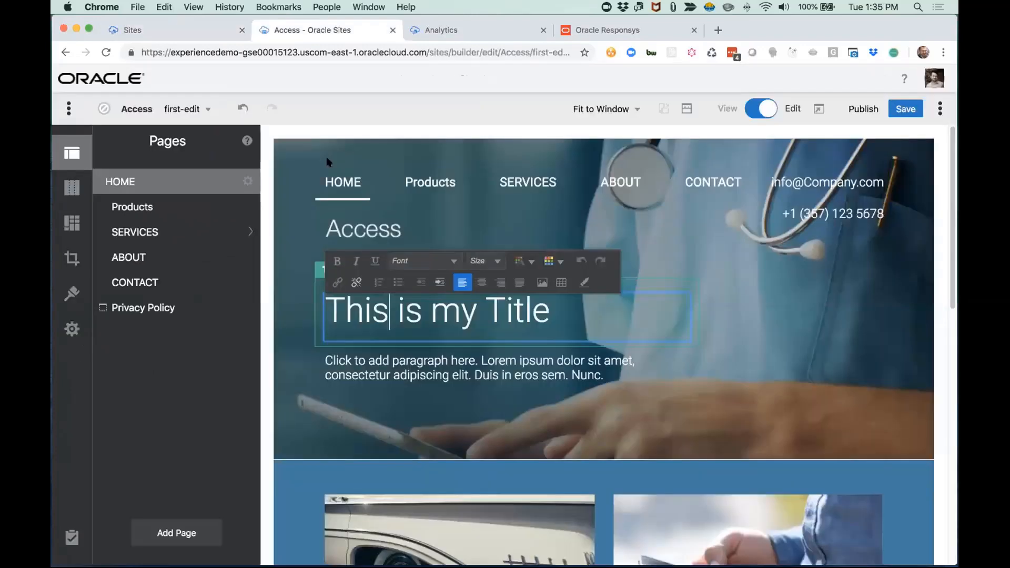
pyautogui.click(309, 382)
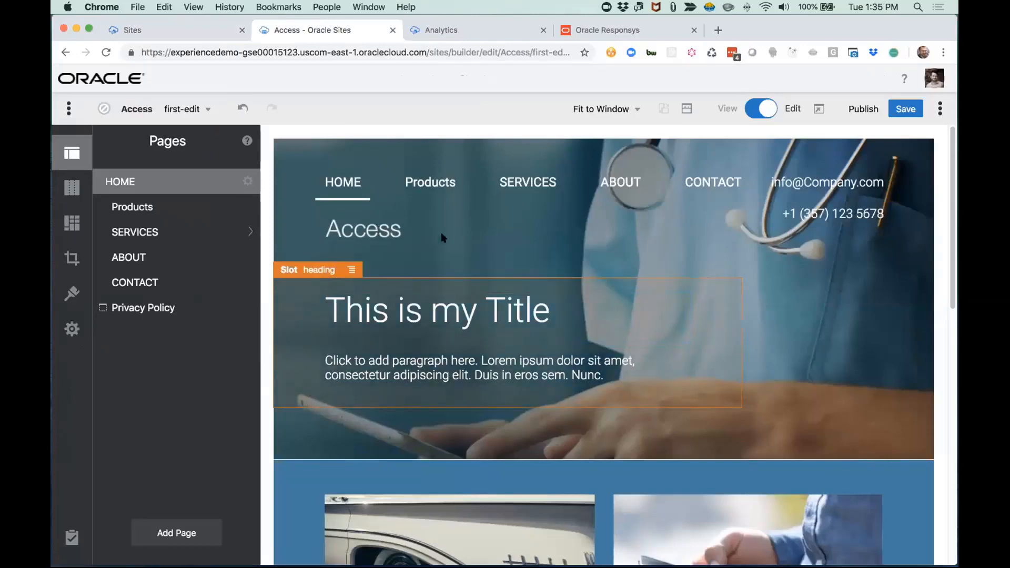
pyautogui.scroll(-5, 646, 252)
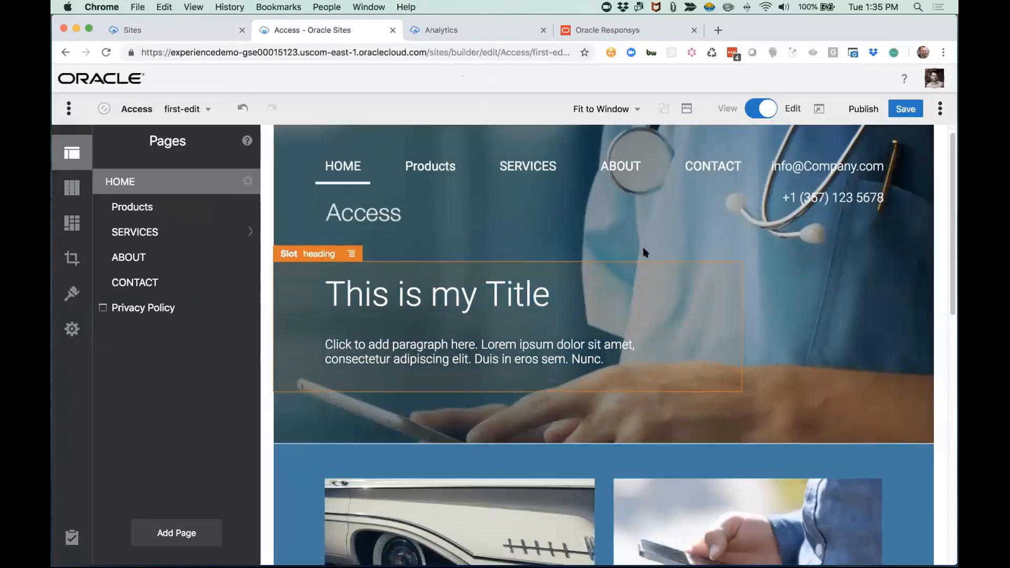
pyautogui.scroll(5, 650, 255)
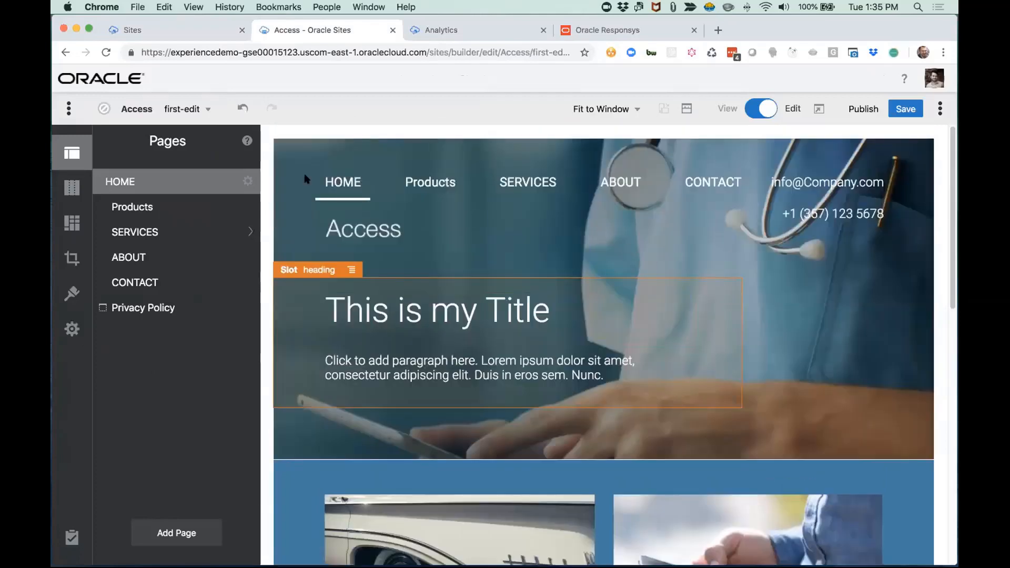
# View the site's Products, SERVICES and Service 2 pages, and return to the HOME page.
pyautogui.click(134, 206)
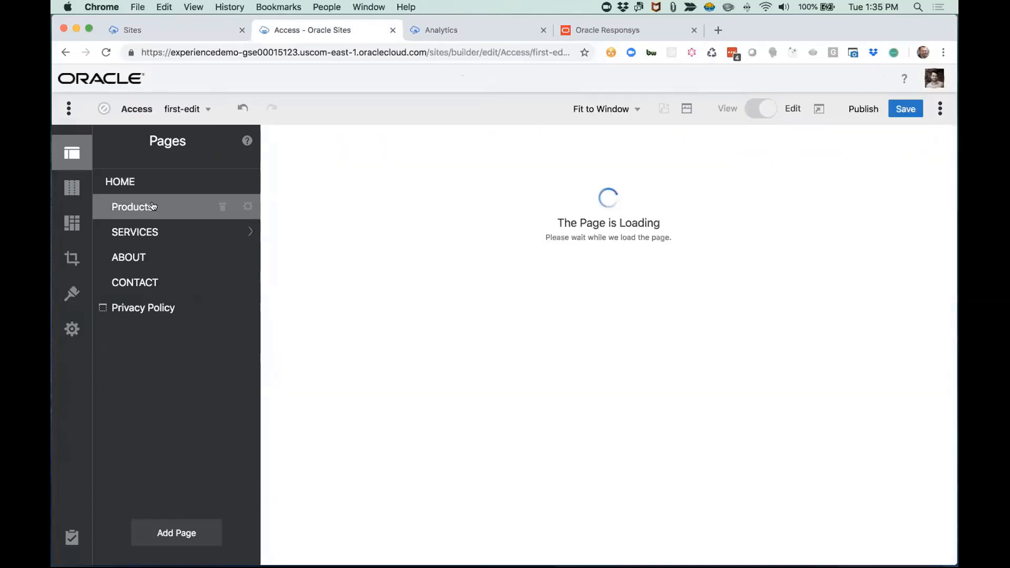
pyautogui.click(135, 230)
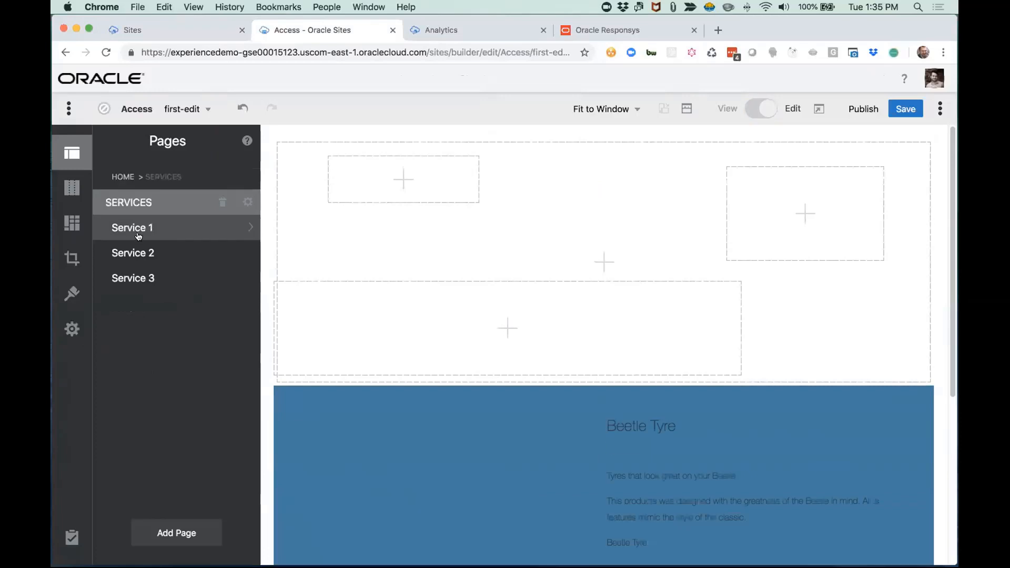
pyautogui.click(140, 251)
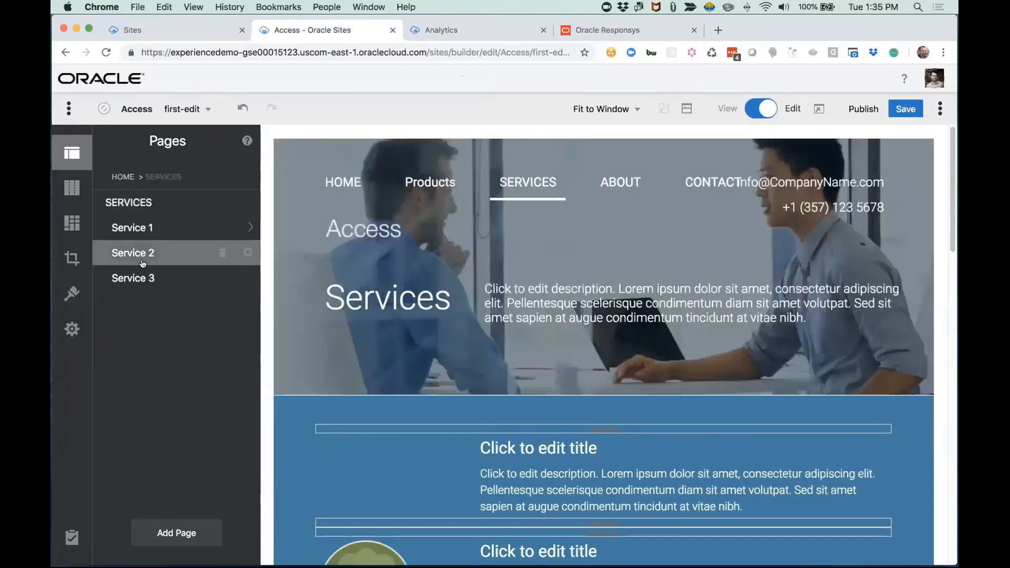
pyautogui.click(138, 253)
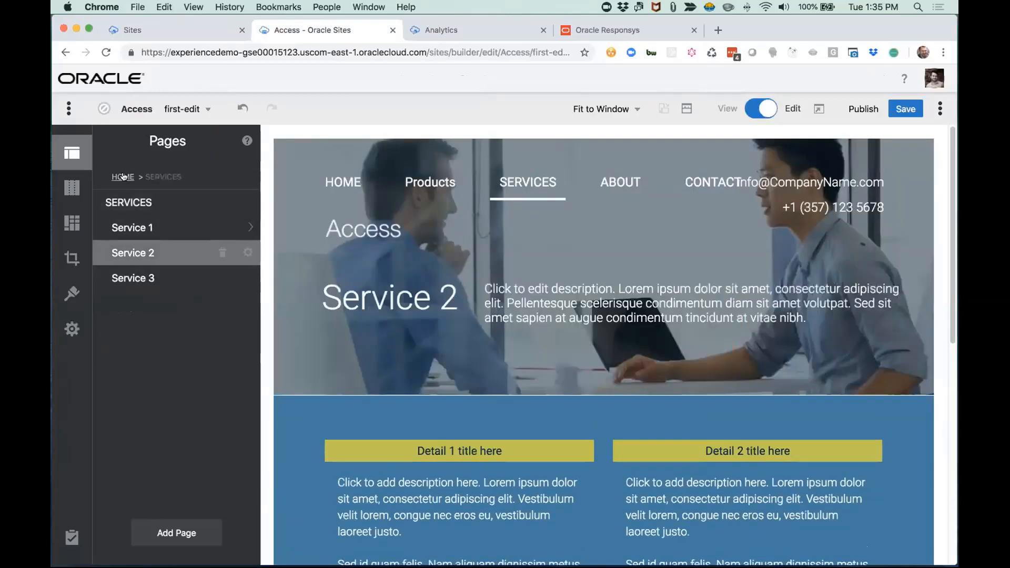
pyautogui.click(124, 178)
# Look over the HOME page's editable title and paragraph, the options of the car image, and the rest of the page.
pyautogui.moveTo(537, 185)
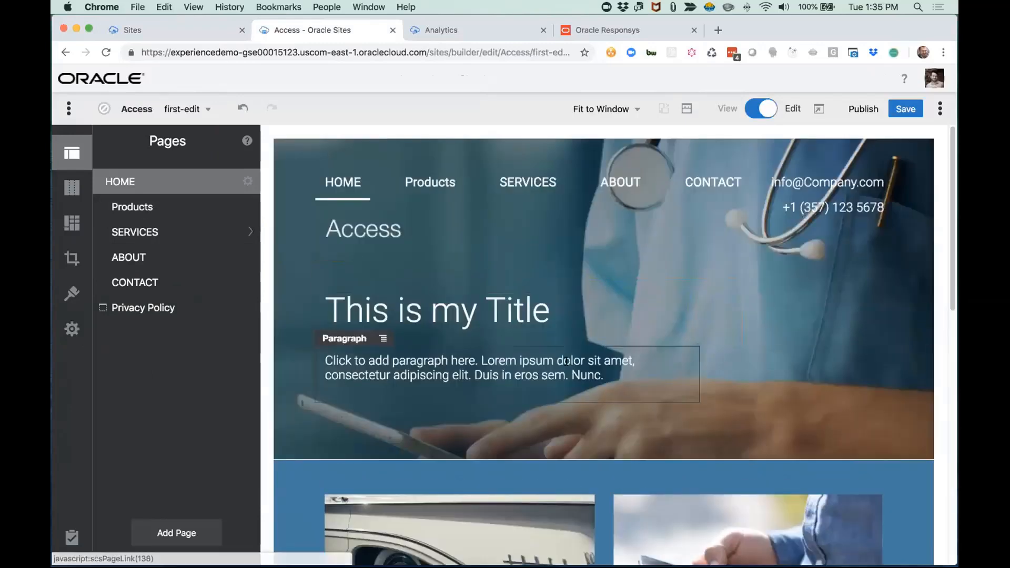
pyautogui.scroll(-1, 541, 381)
pyautogui.click(527, 287)
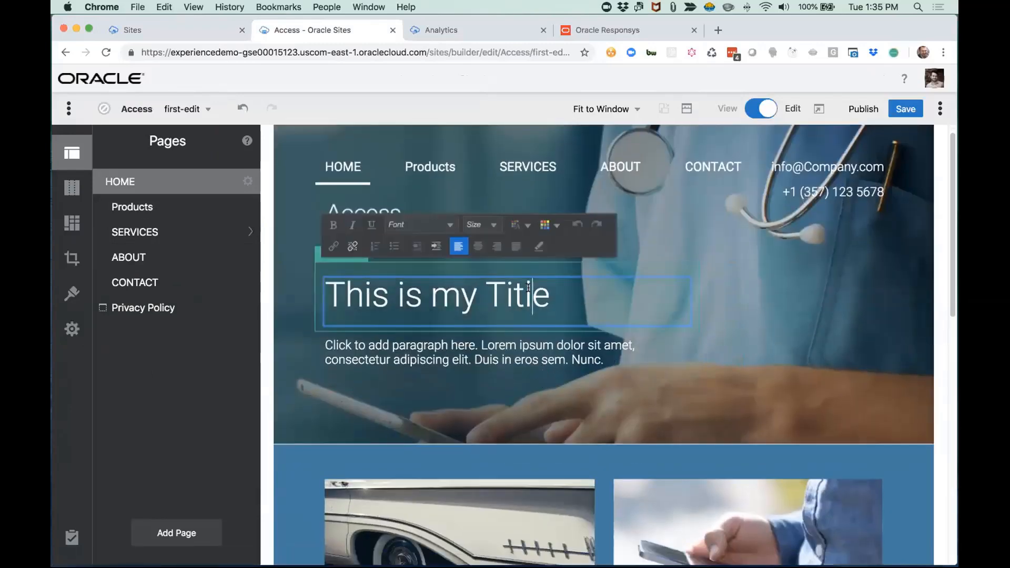
pyautogui.moveTo(559, 290); pyautogui.dragTo(330, 284)
pyautogui.click(375, 346)
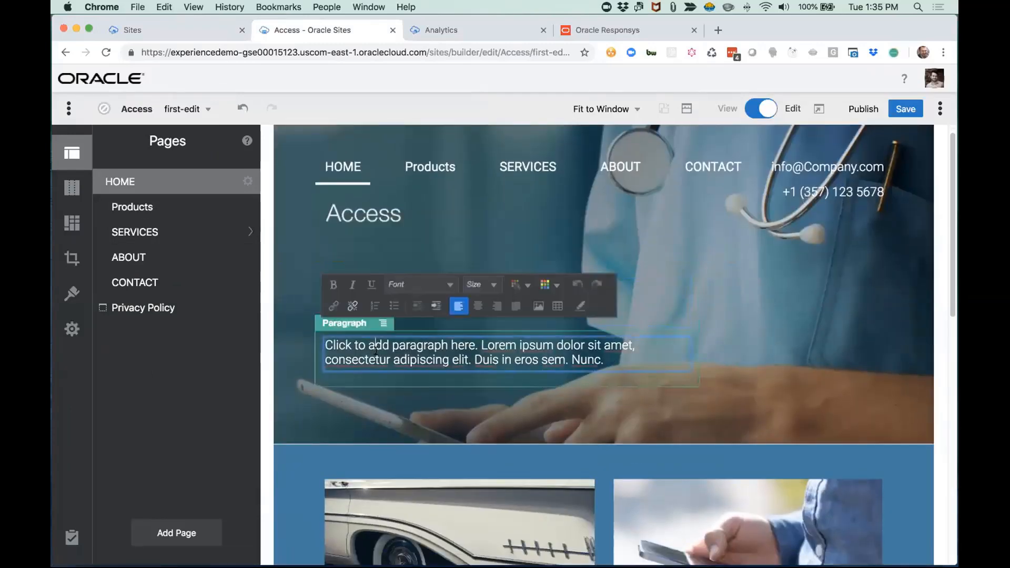
pyautogui.scroll(-5, 394, 346)
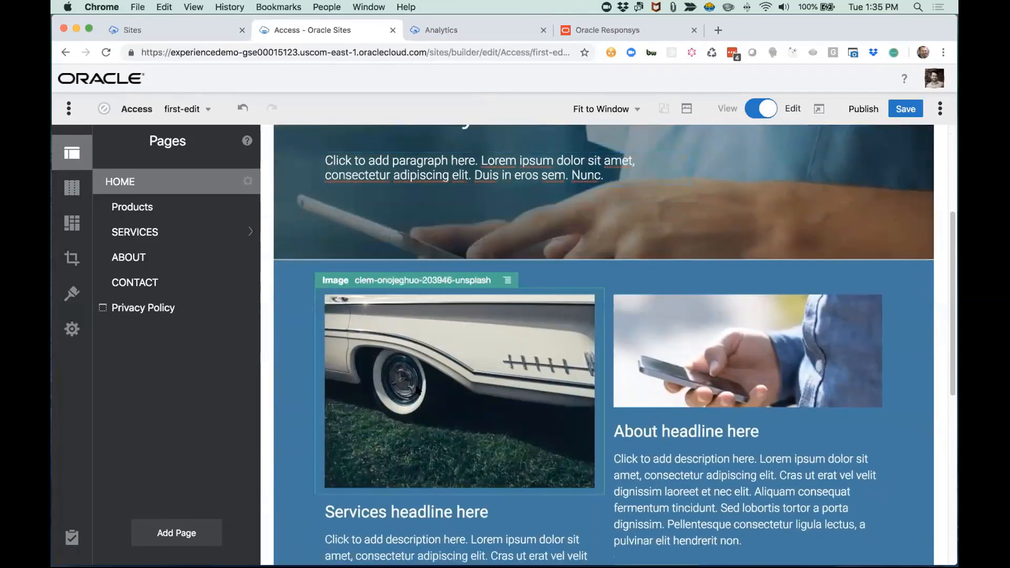
pyautogui.click(505, 280)
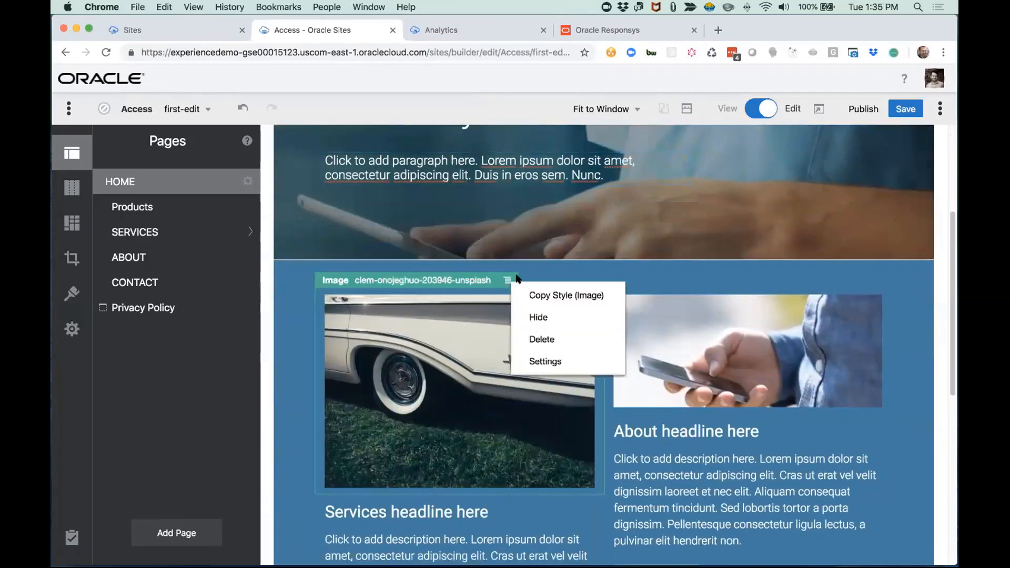
pyautogui.scroll(-9, 528, 323)
pyautogui.scroll(15, 523, 327)
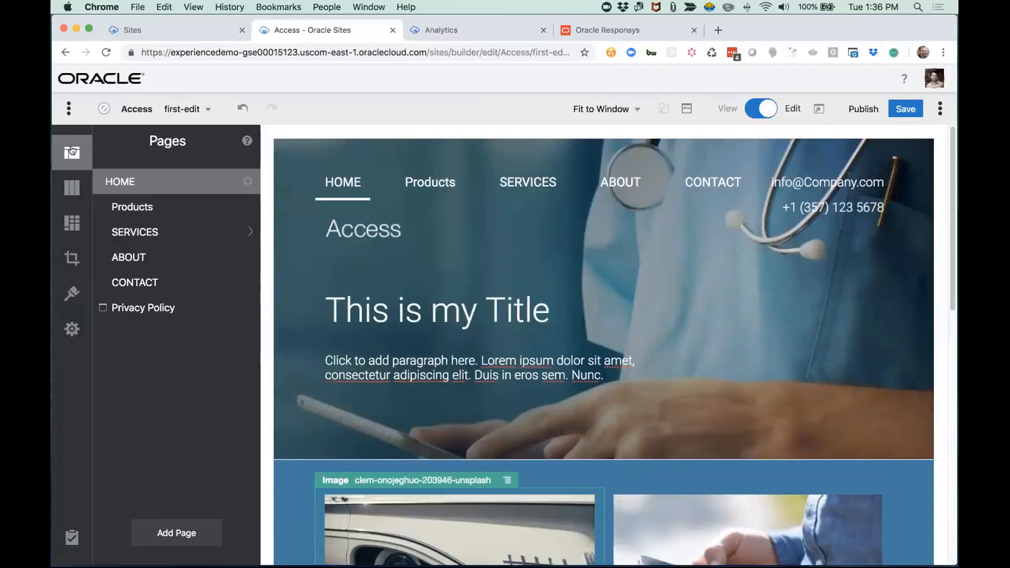
# Add a Slider section layout to the HOME page, directly below the title banner.
pyautogui.click(69, 185)
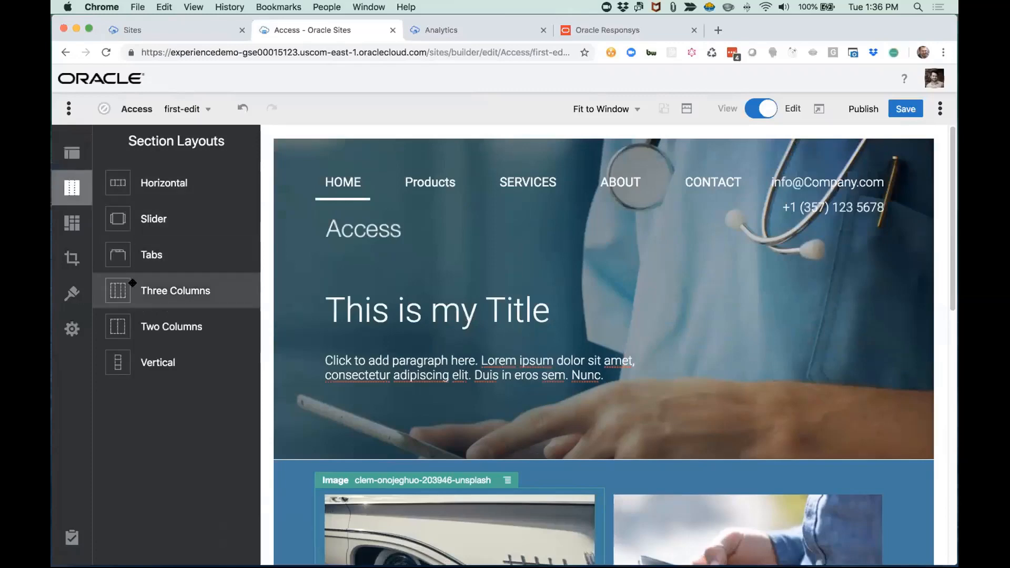
pyautogui.moveTo(118, 218); pyautogui.dragTo(513, 444)
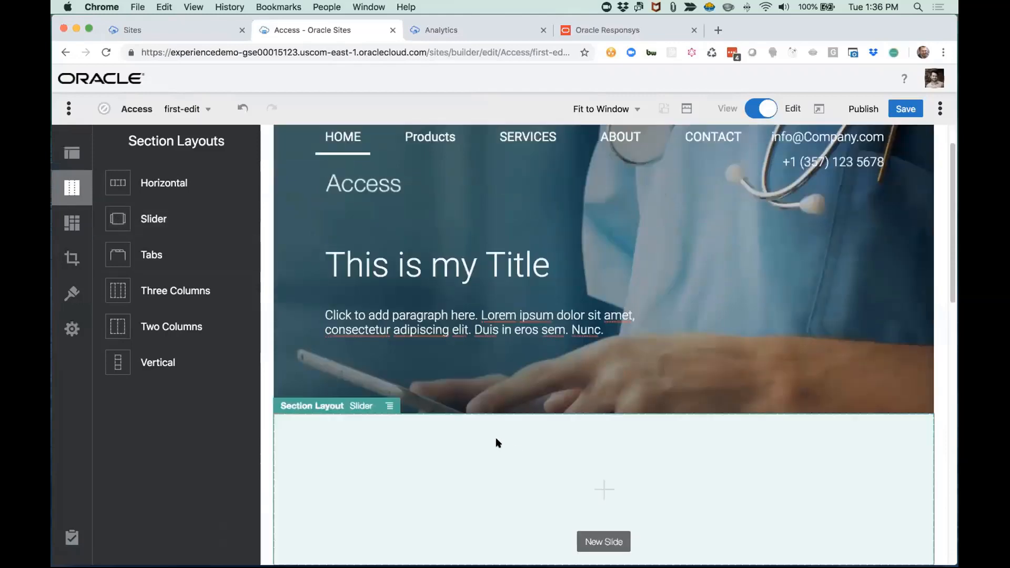
pyautogui.scroll(-5, 573, 471)
pyautogui.scroll(3, 582, 285)
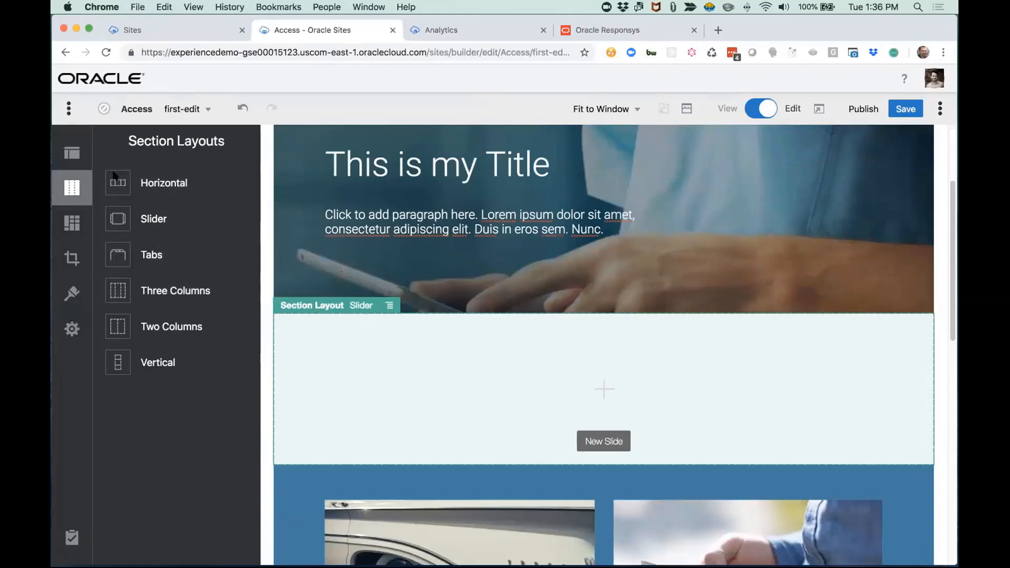
# Set the TireRetailer asset filter to all collections and place the alex-perez-755326-unsplash image in the new slider section.
pyautogui.click(72, 222)
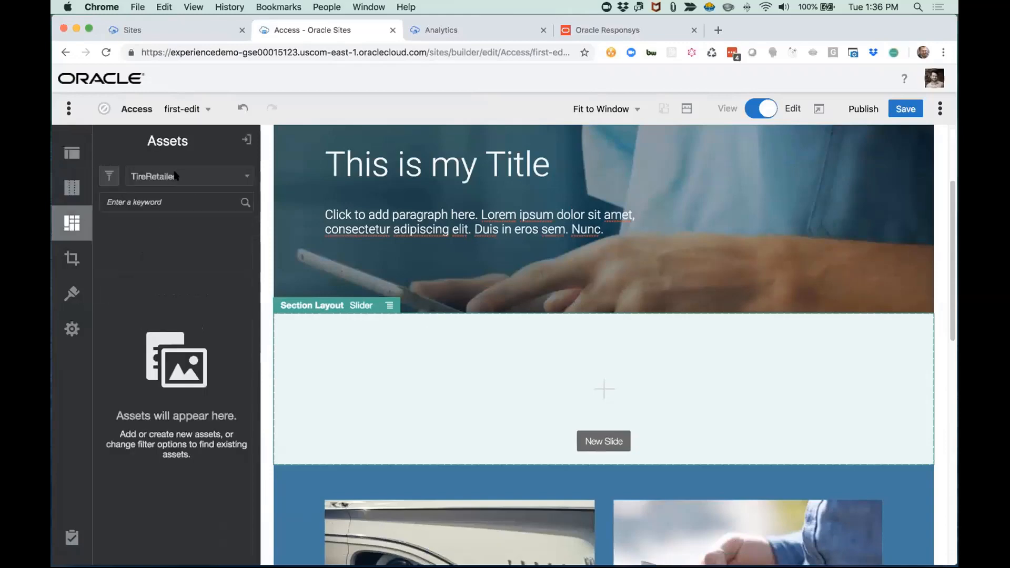
pyautogui.click(108, 178)
pyautogui.click(131, 233)
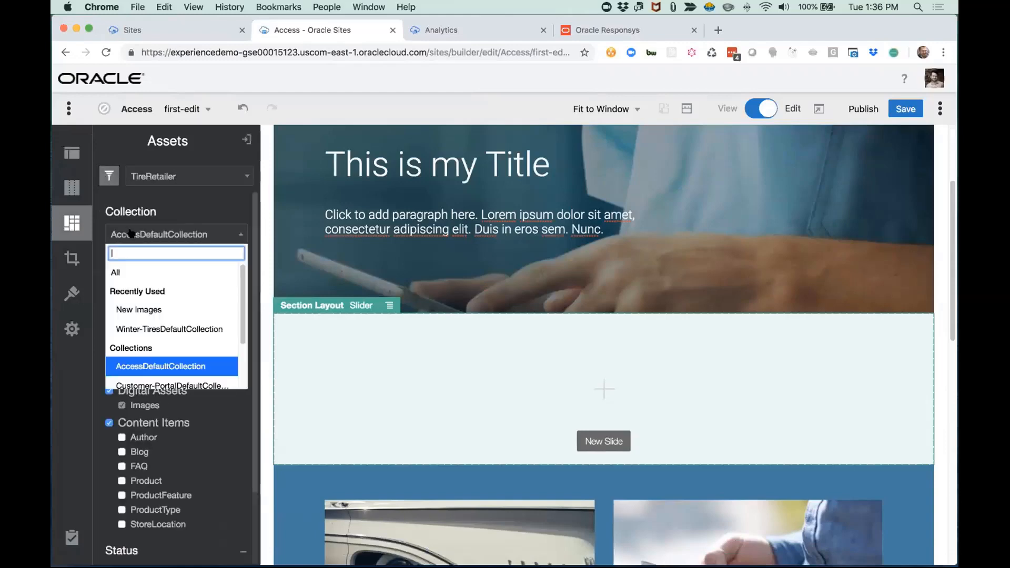
pyautogui.click(139, 270)
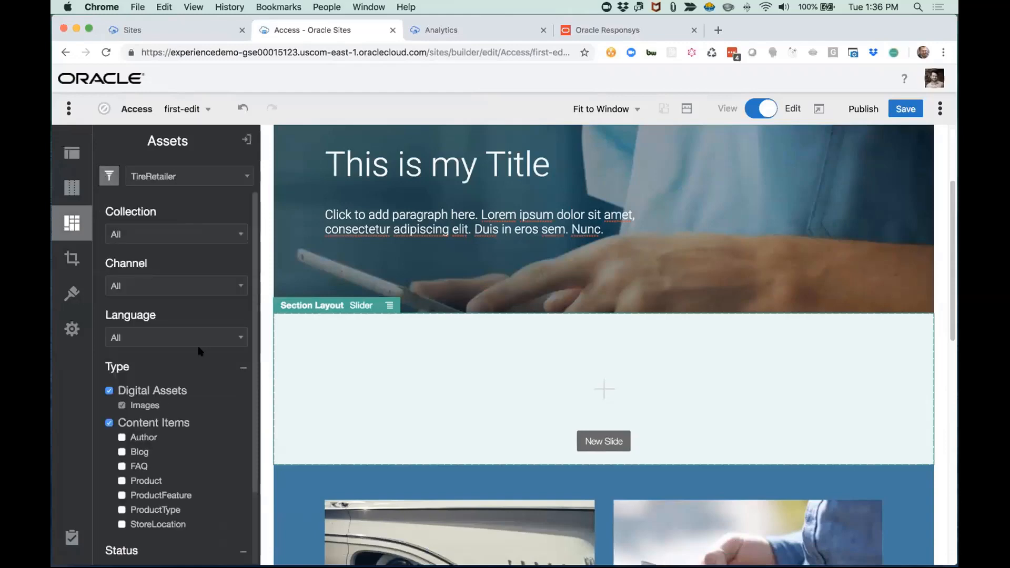
pyautogui.scroll(-1, 199, 351)
pyautogui.click(101, 177)
pyautogui.scroll(-1, 160, 278)
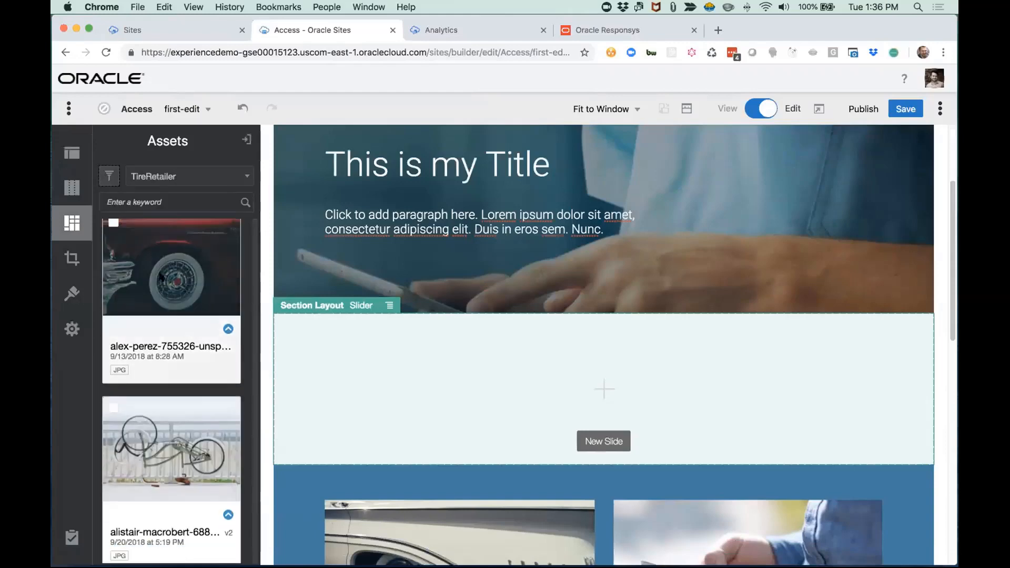
pyautogui.moveTo(161, 261); pyautogui.dragTo(513, 379)
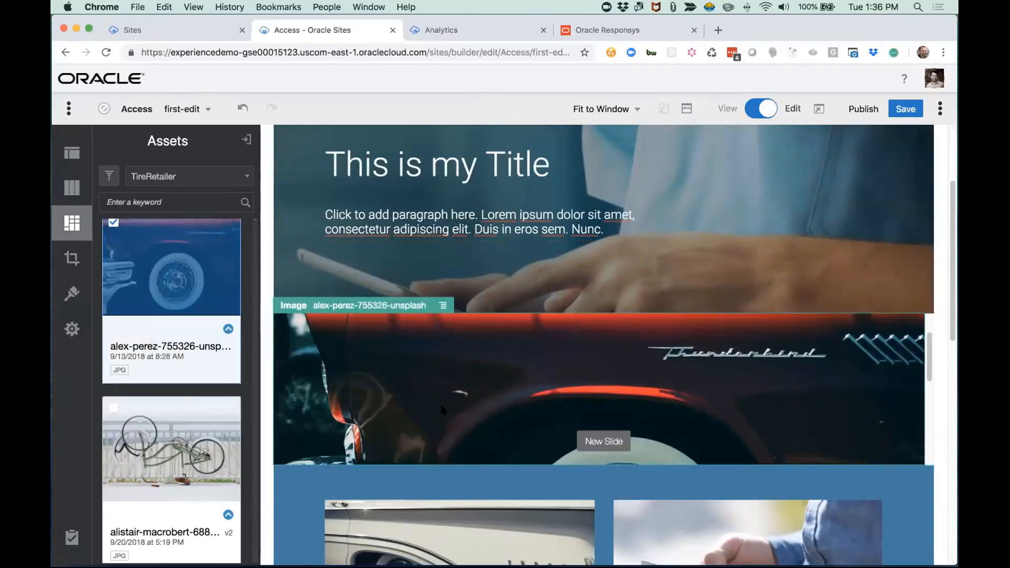
# Look through the seeded components, from the Basic and Structure groups down to Process and Others.
pyautogui.click(72, 258)
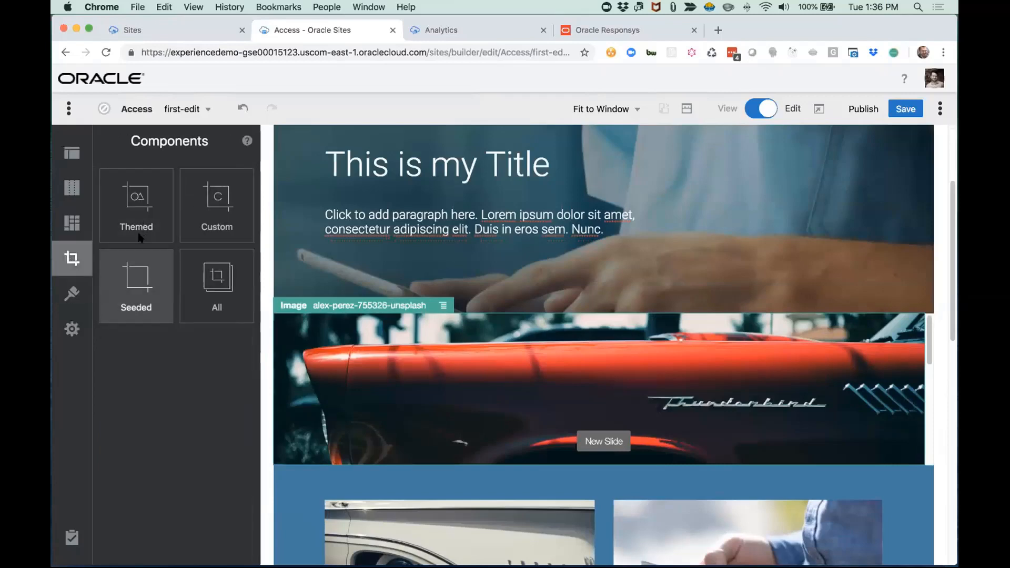
pyautogui.click(141, 293)
pyautogui.scroll(-3, 191, 337)
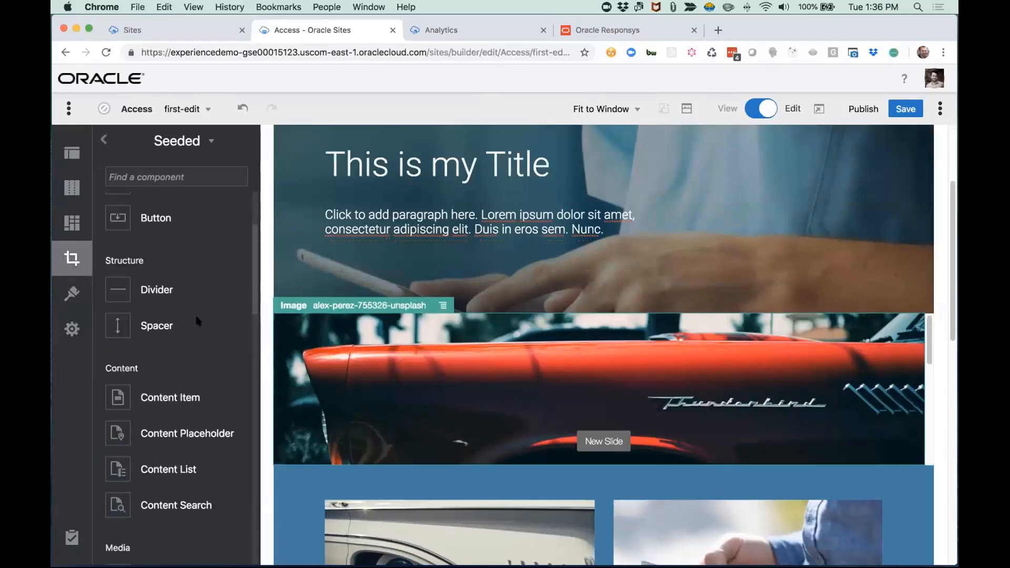
pyautogui.scroll(-5, 196, 316)
pyautogui.scroll(-6, 196, 318)
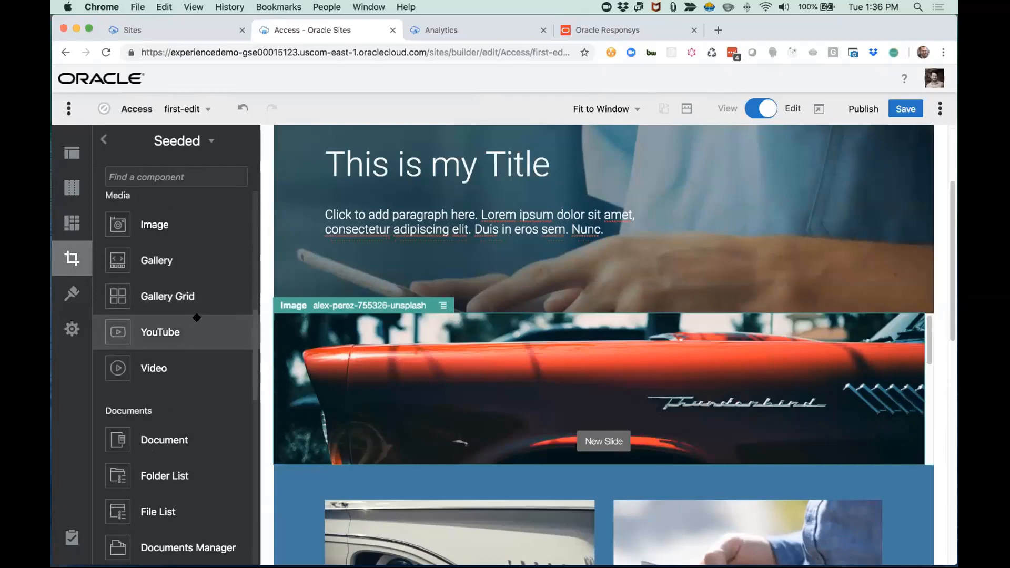
pyautogui.scroll(-5, 196, 320)
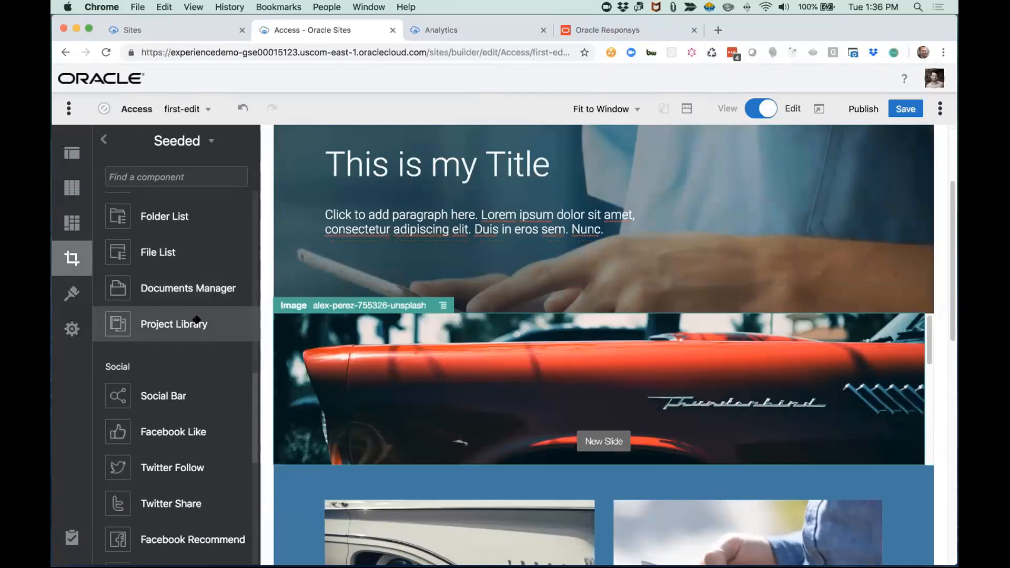
pyautogui.scroll(-6, 194, 319)
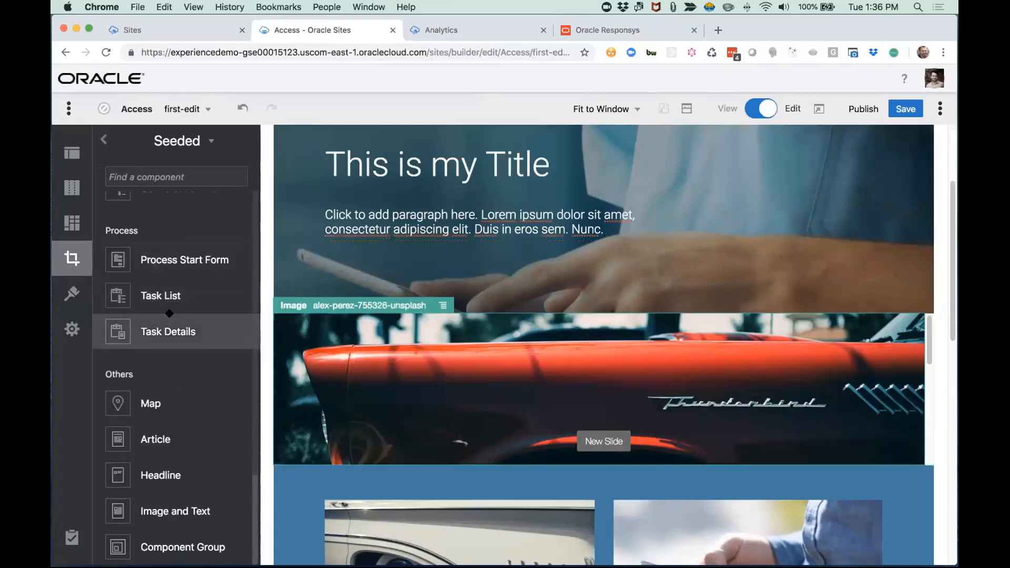
pyautogui.scroll(6, 162, 316)
pyautogui.scroll(6, 162, 309)
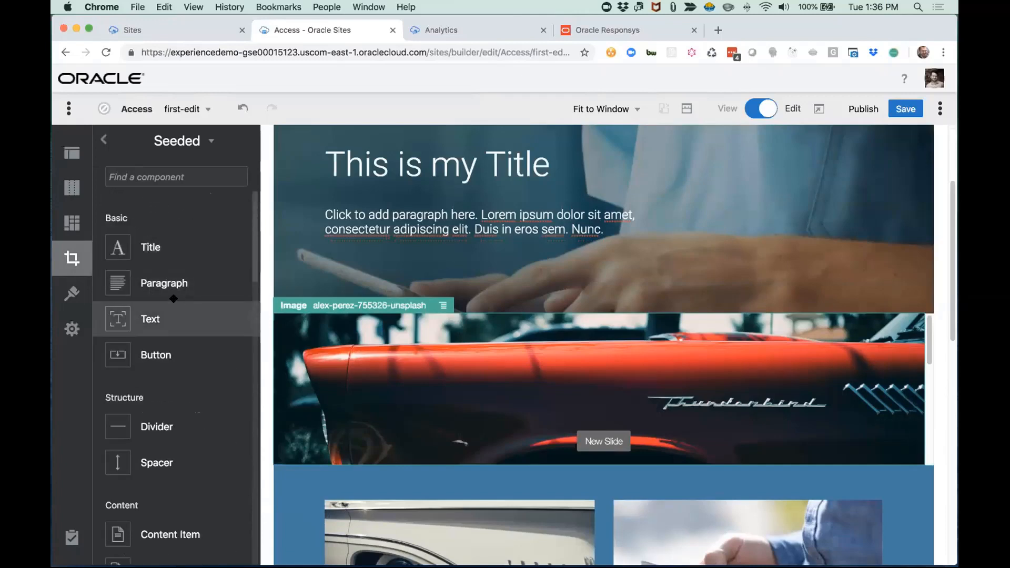
pyautogui.click(70, 255)
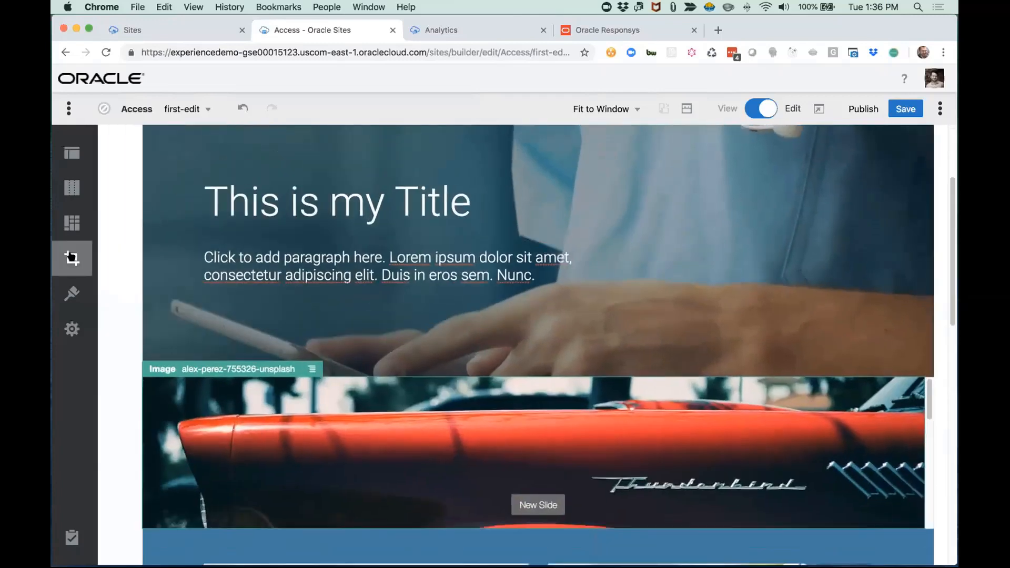
pyautogui.click(70, 258)
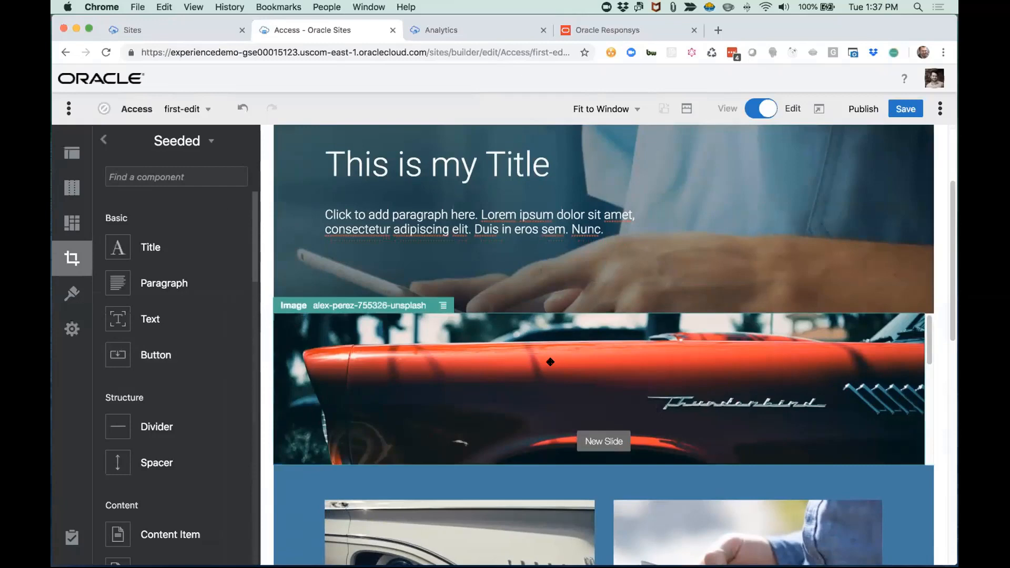
# Switch to the custom components and look through the whole list.
pyautogui.click(189, 143)
pyautogui.click(184, 177)
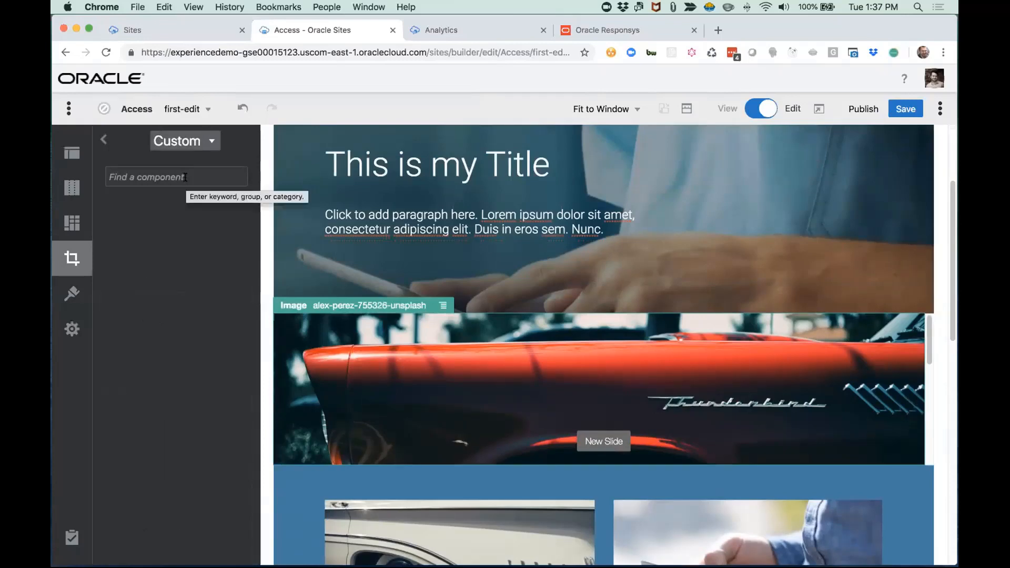
pyautogui.scroll(-3, 216, 279)
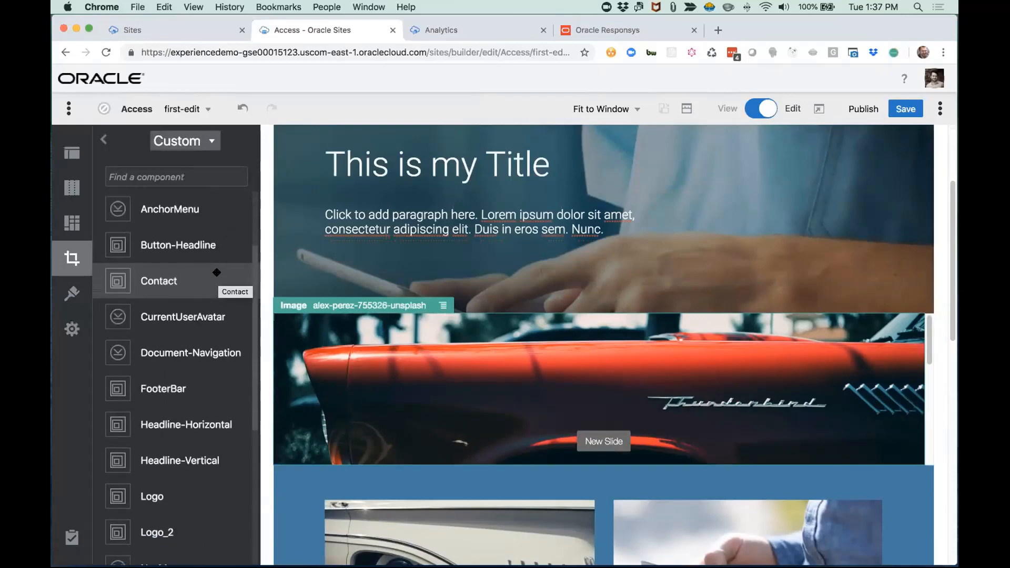
pyautogui.scroll(-6, 216, 272)
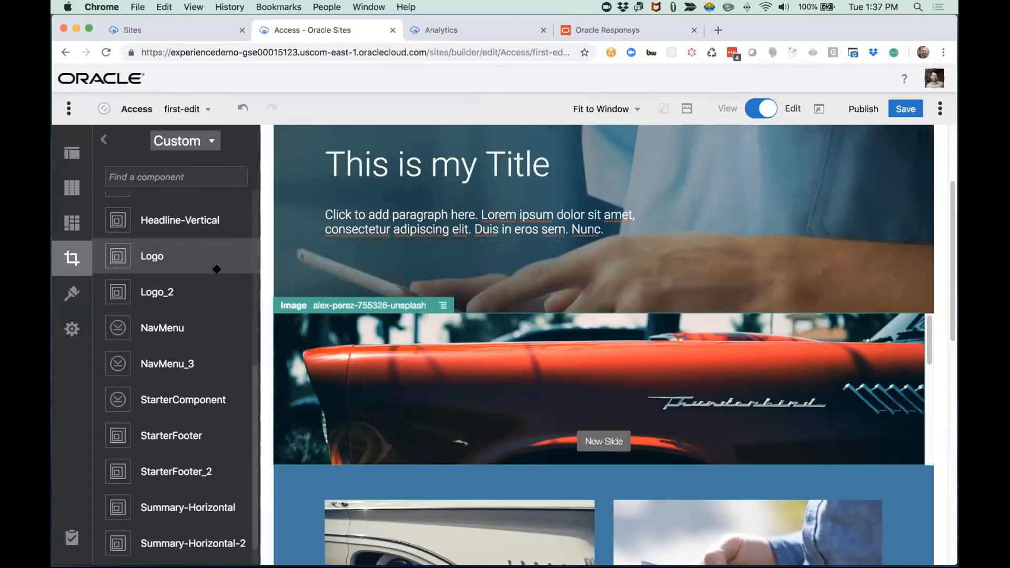
pyautogui.scroll(-1, 217, 255)
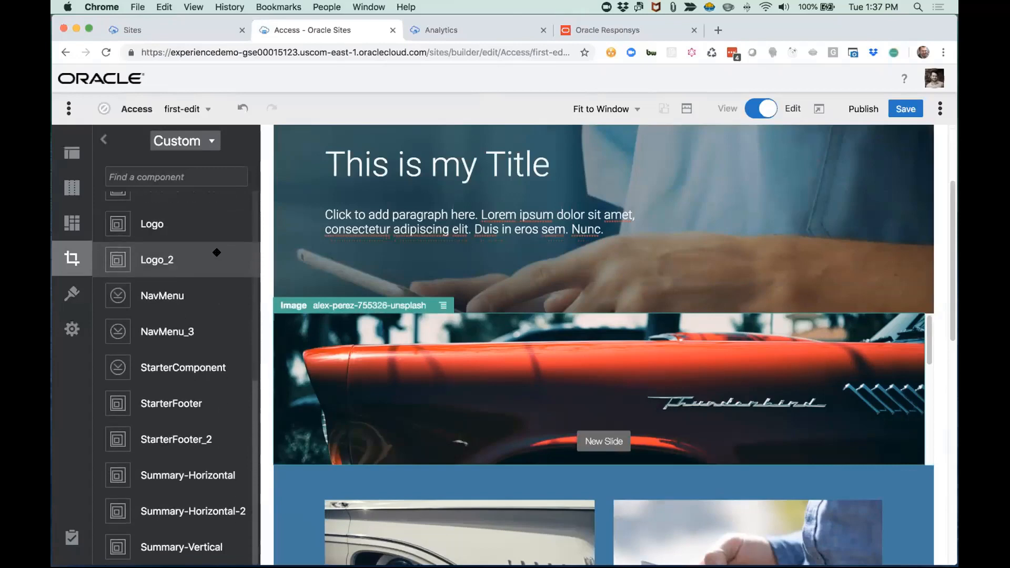
pyautogui.scroll(10, 216, 252)
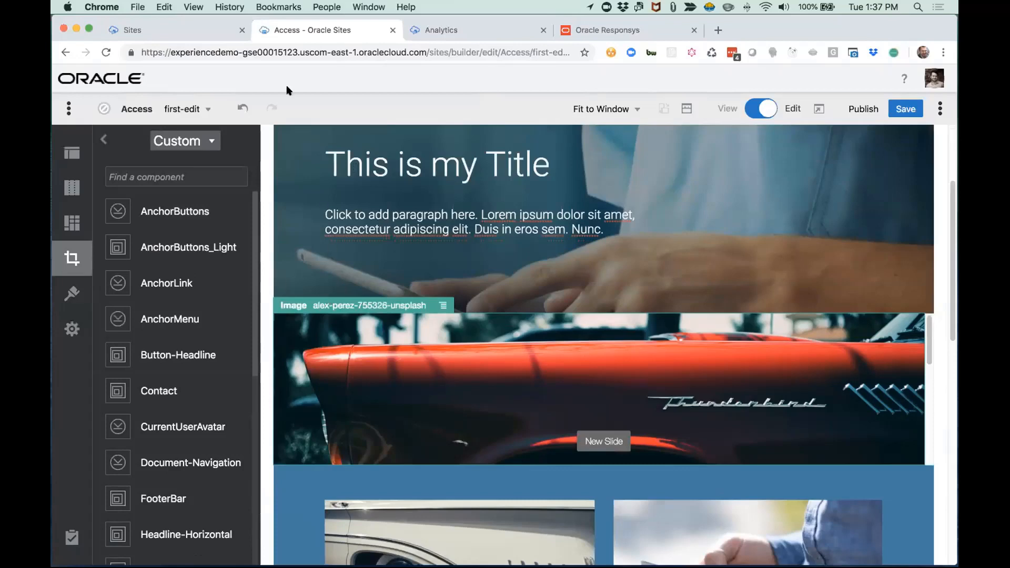
# Leave the site builder for the Assets page and look over the images and content items in the TireRetailer repository.
pyautogui.click(157, 30)
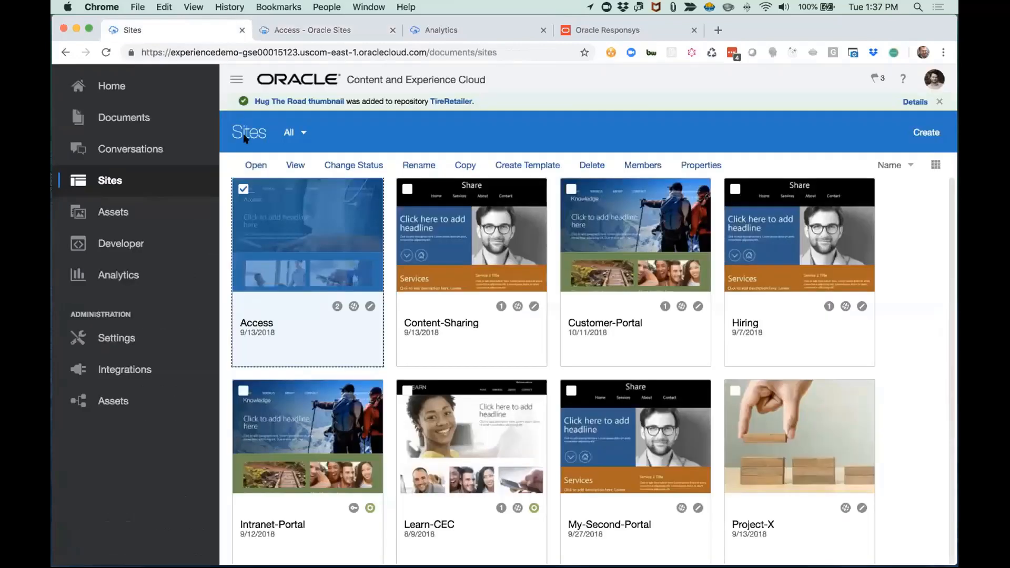
pyautogui.click(152, 216)
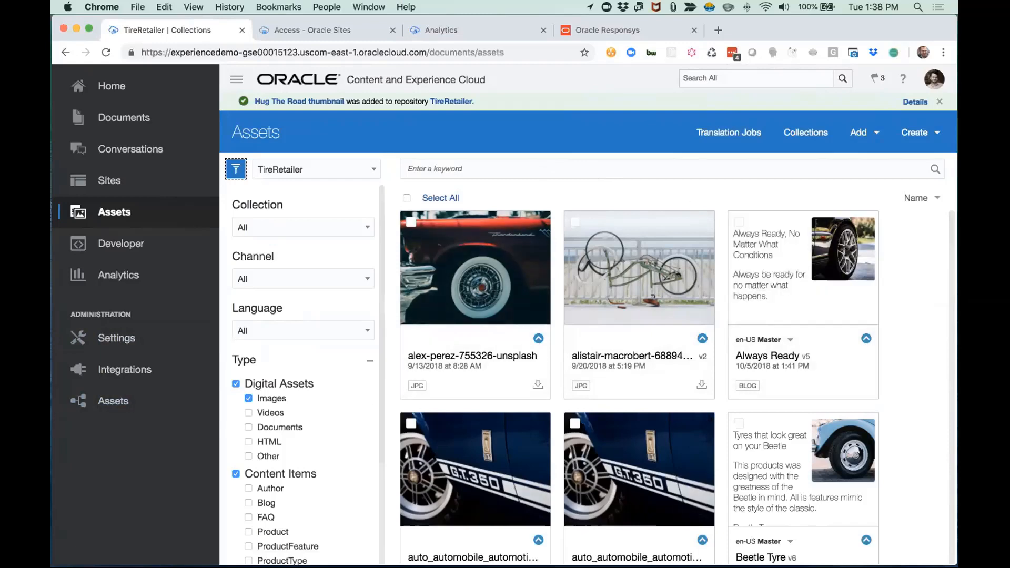
pyautogui.scroll(-1, 520, 450)
pyautogui.scroll(-5, 520, 448)
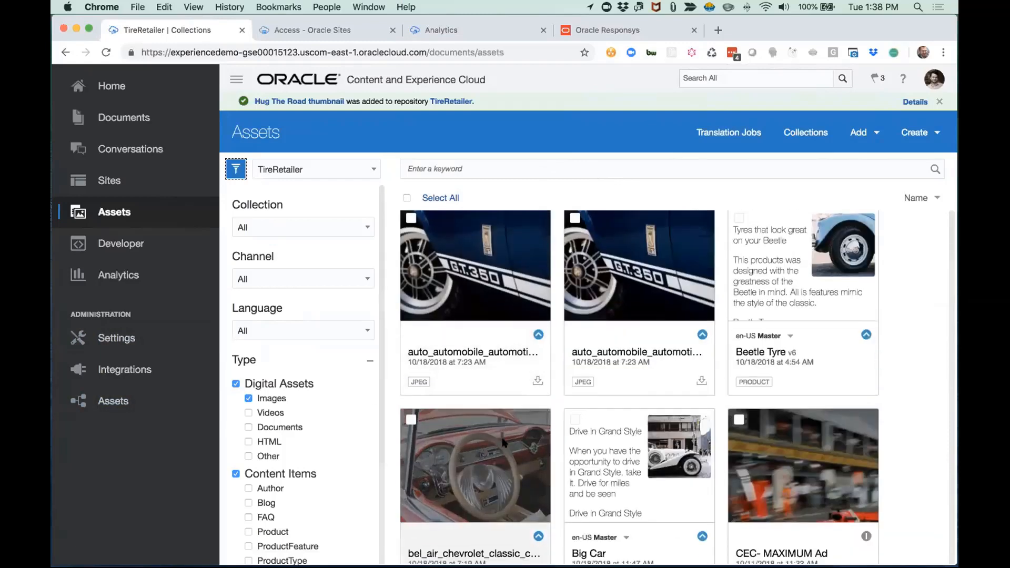
pyautogui.scroll(-3, 502, 437)
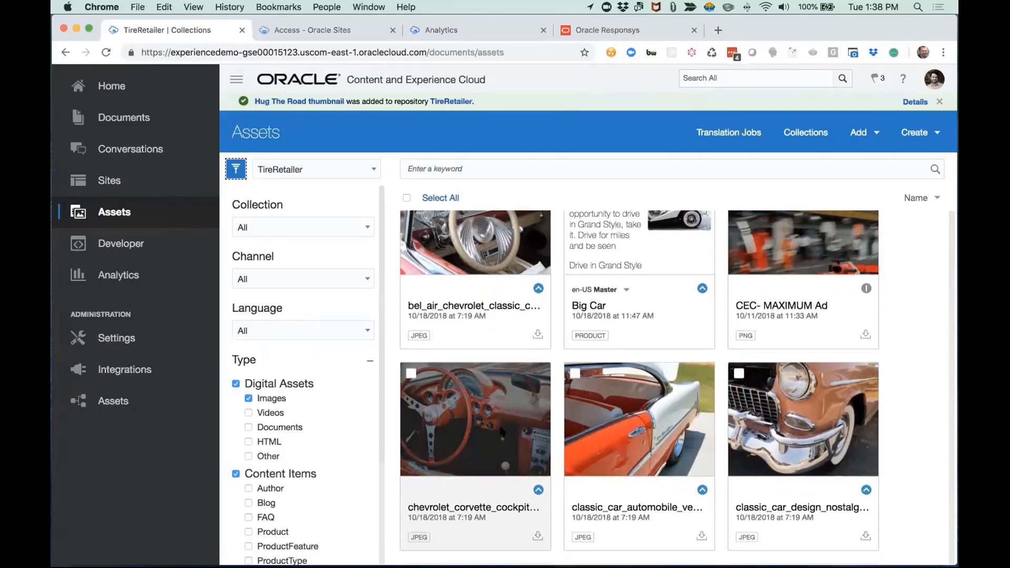
pyautogui.scroll(-1, 500, 433)
pyautogui.scroll(10, 500, 428)
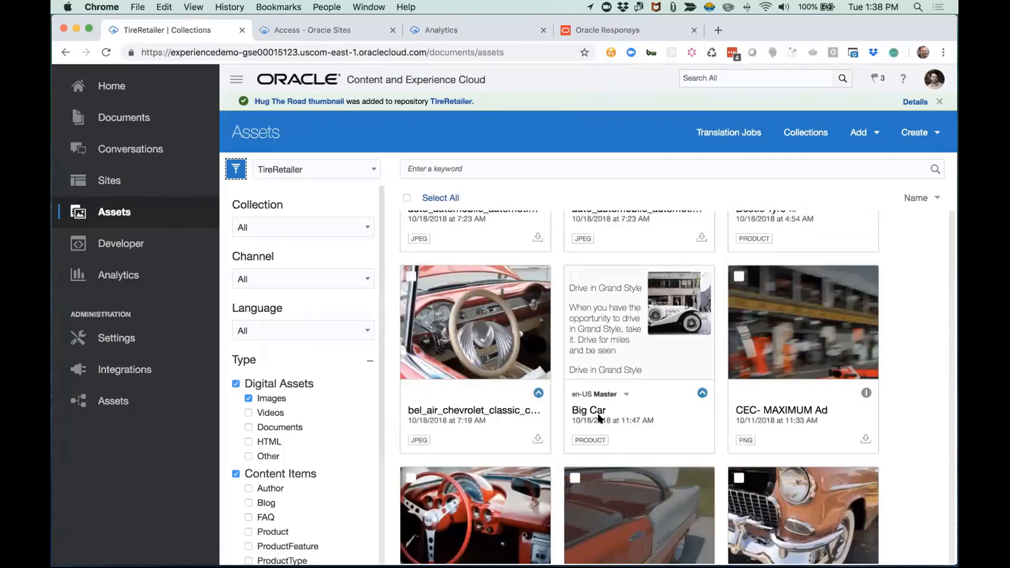
pyautogui.scroll(1, 600, 419)
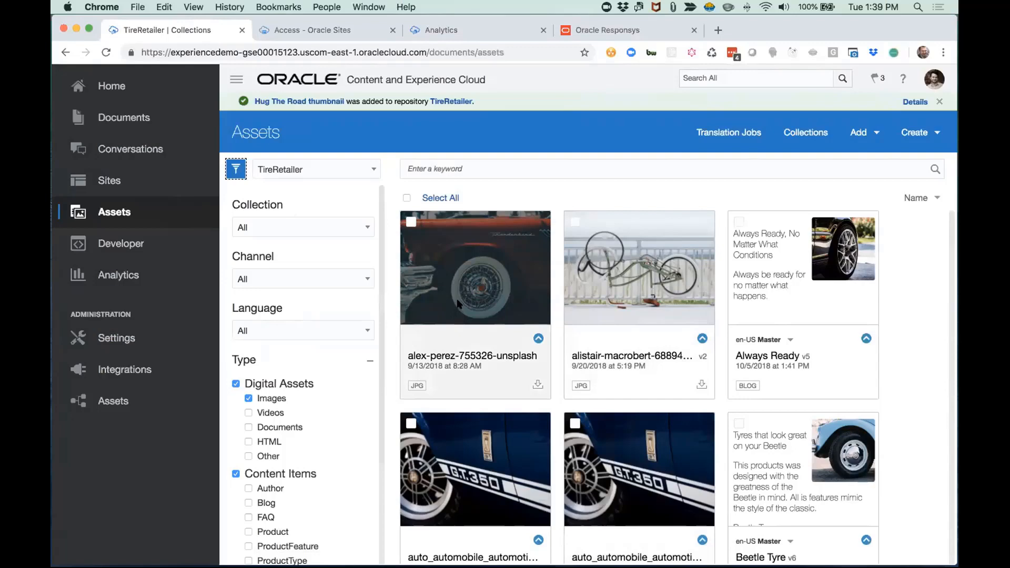
# View the Sites list again and return to the TireRetailer assets.
pyautogui.click(110, 176)
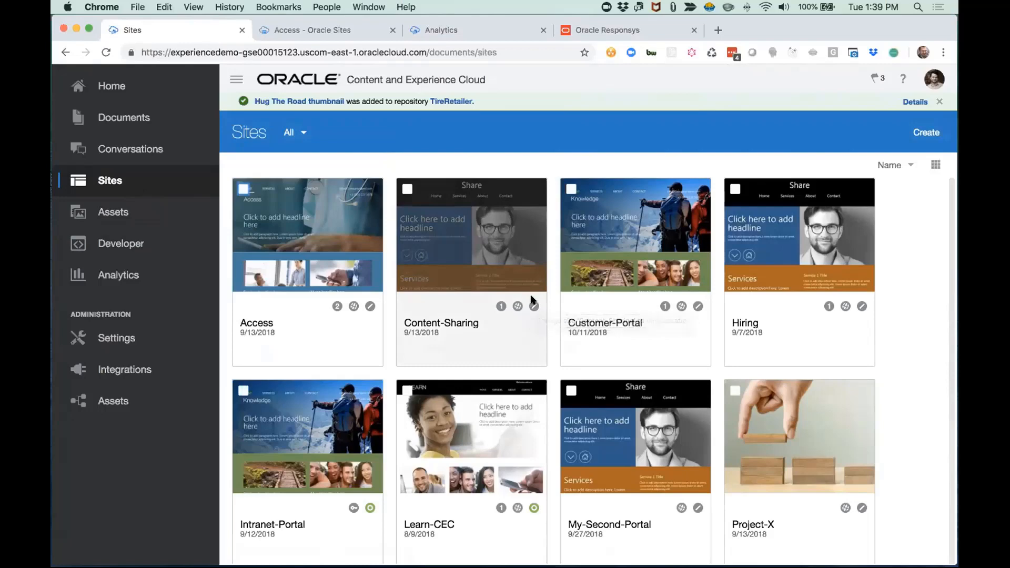
pyautogui.click(154, 215)
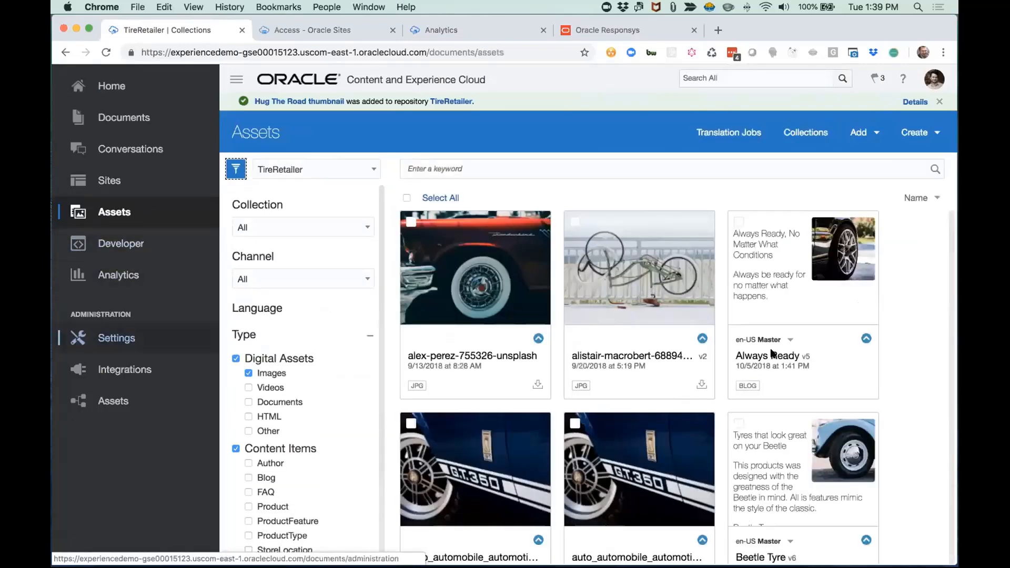